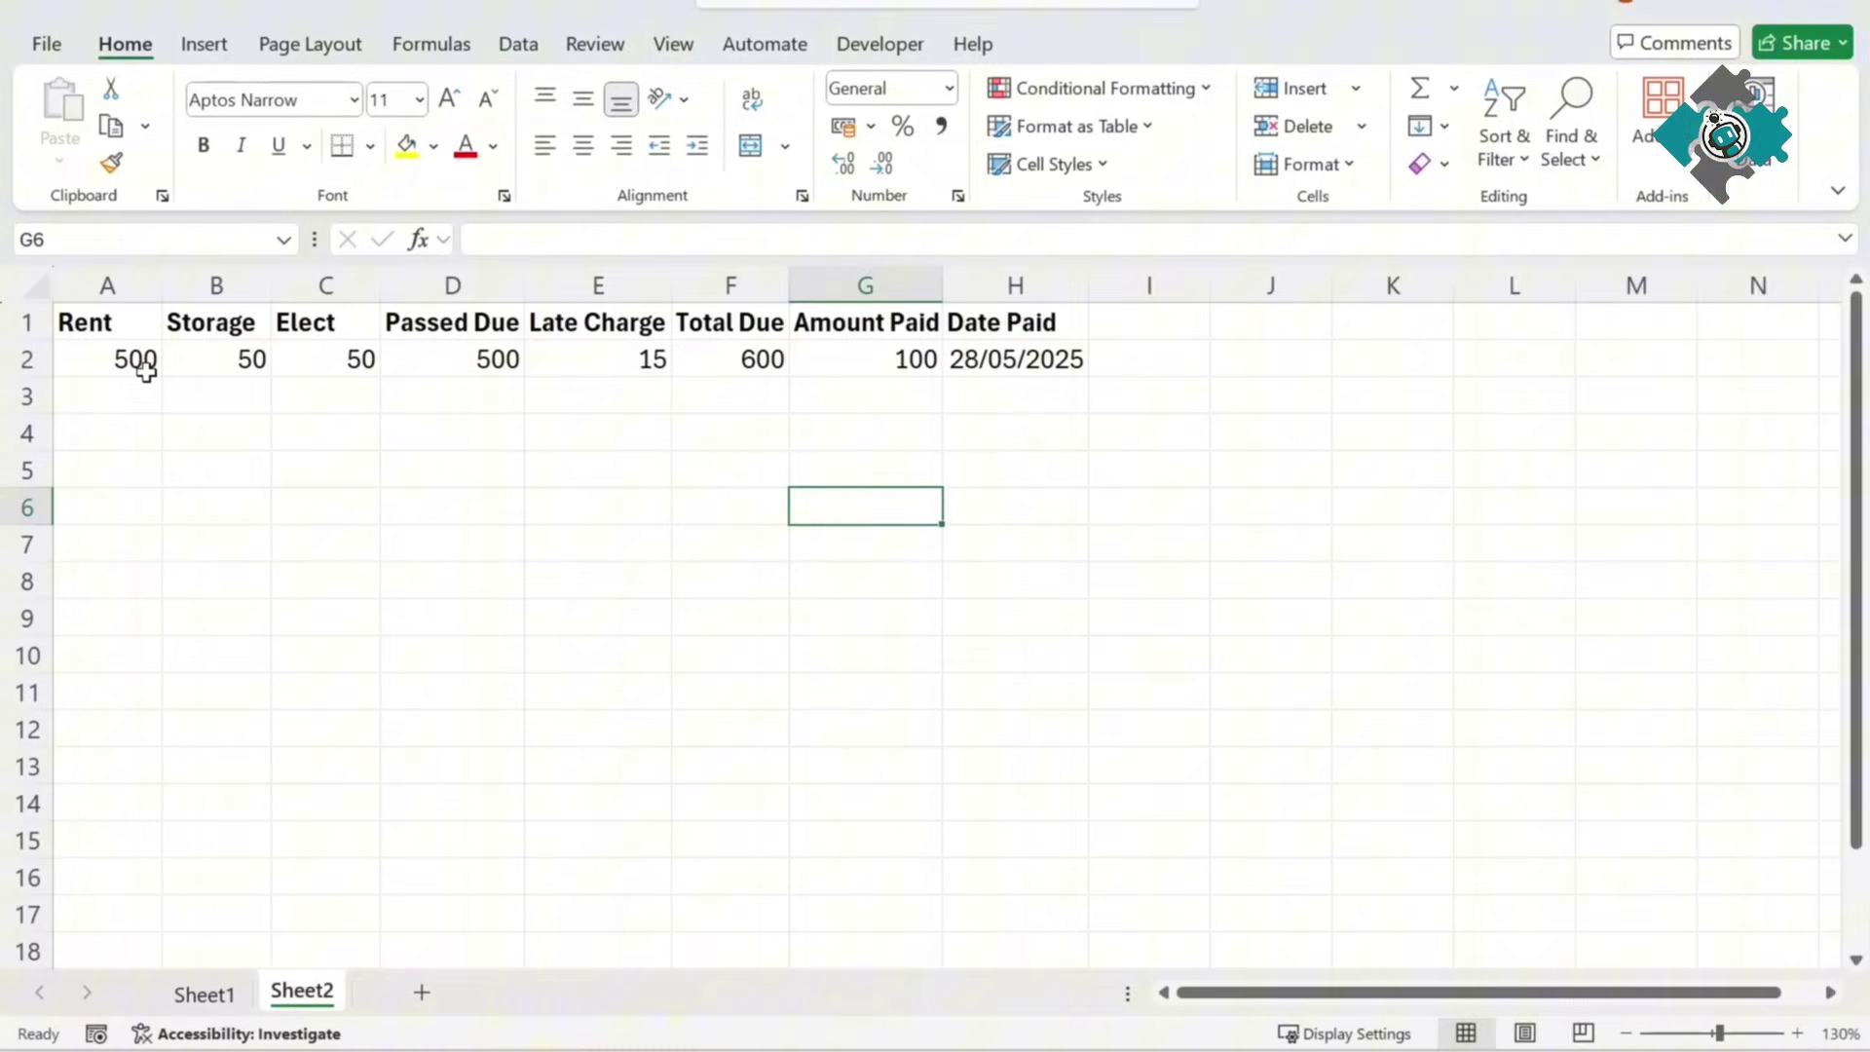
Step: Review the Rent value and the Late Charge formula =IF(F2>G2,A2)*0.03 in E2
click(140, 371)
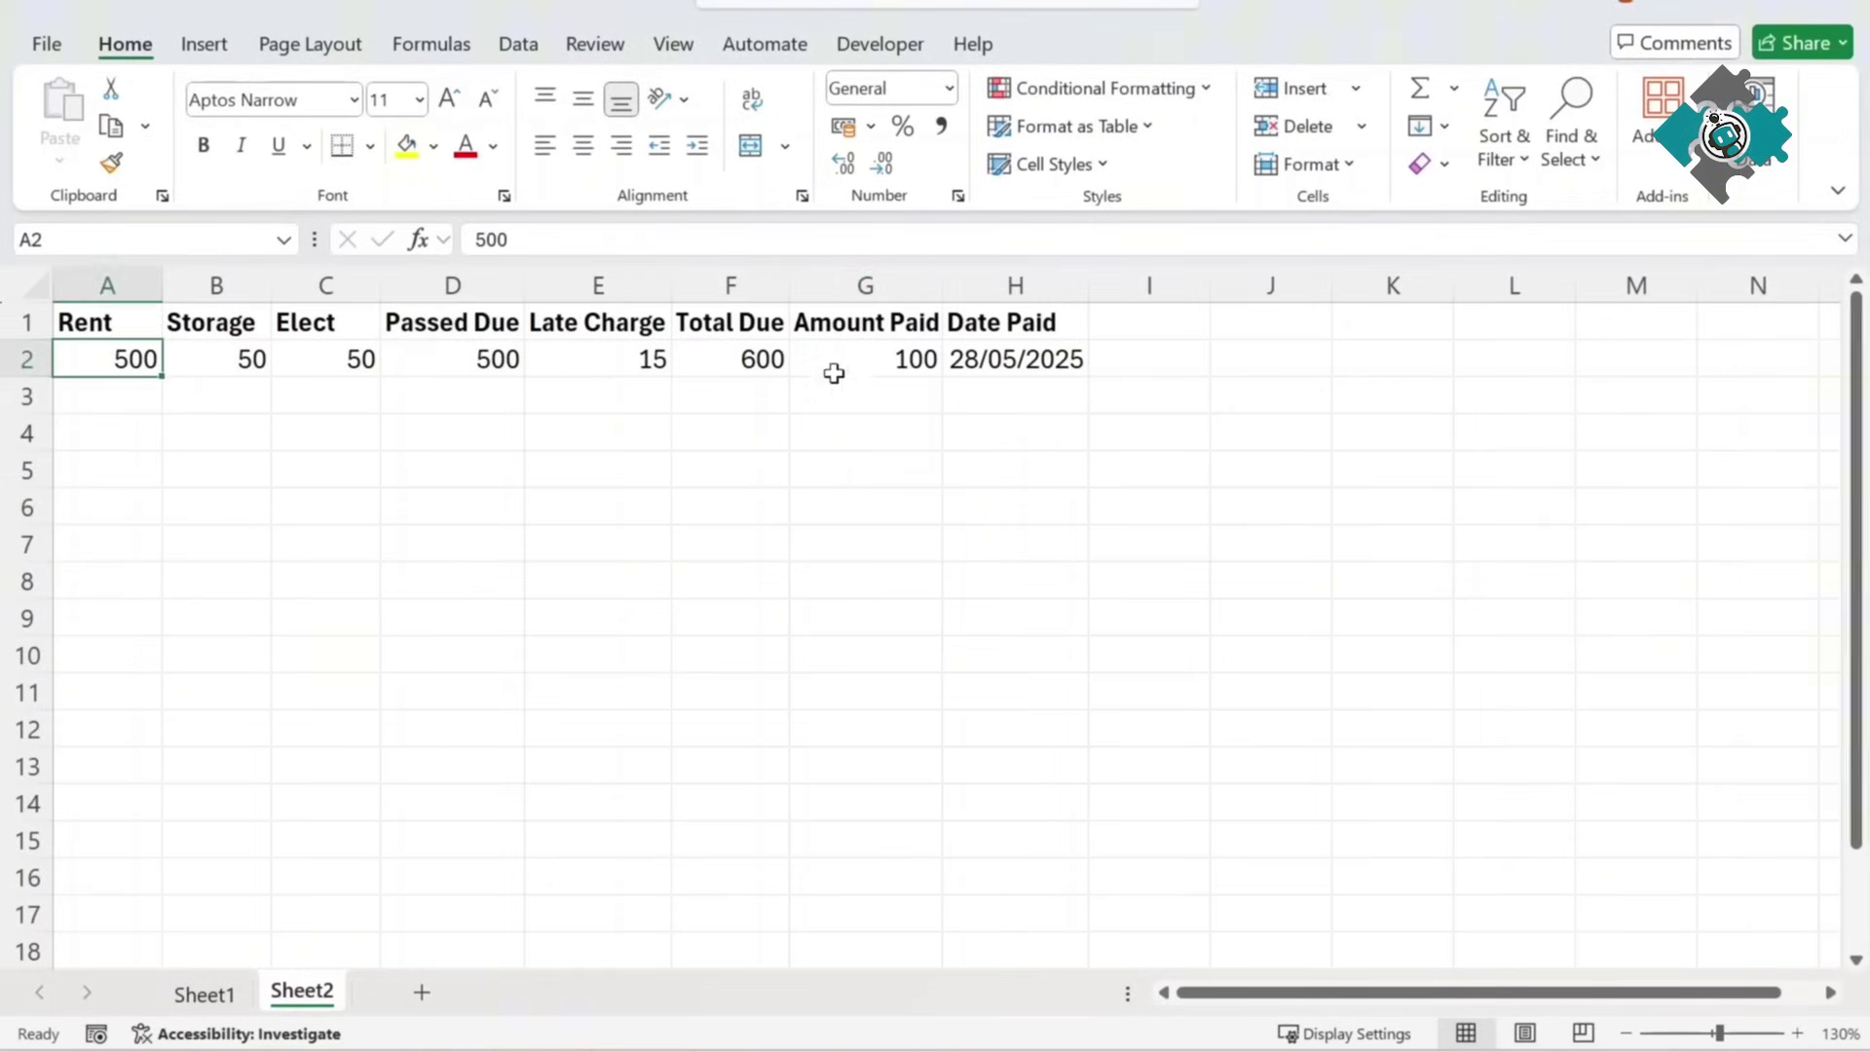
click(609, 365)
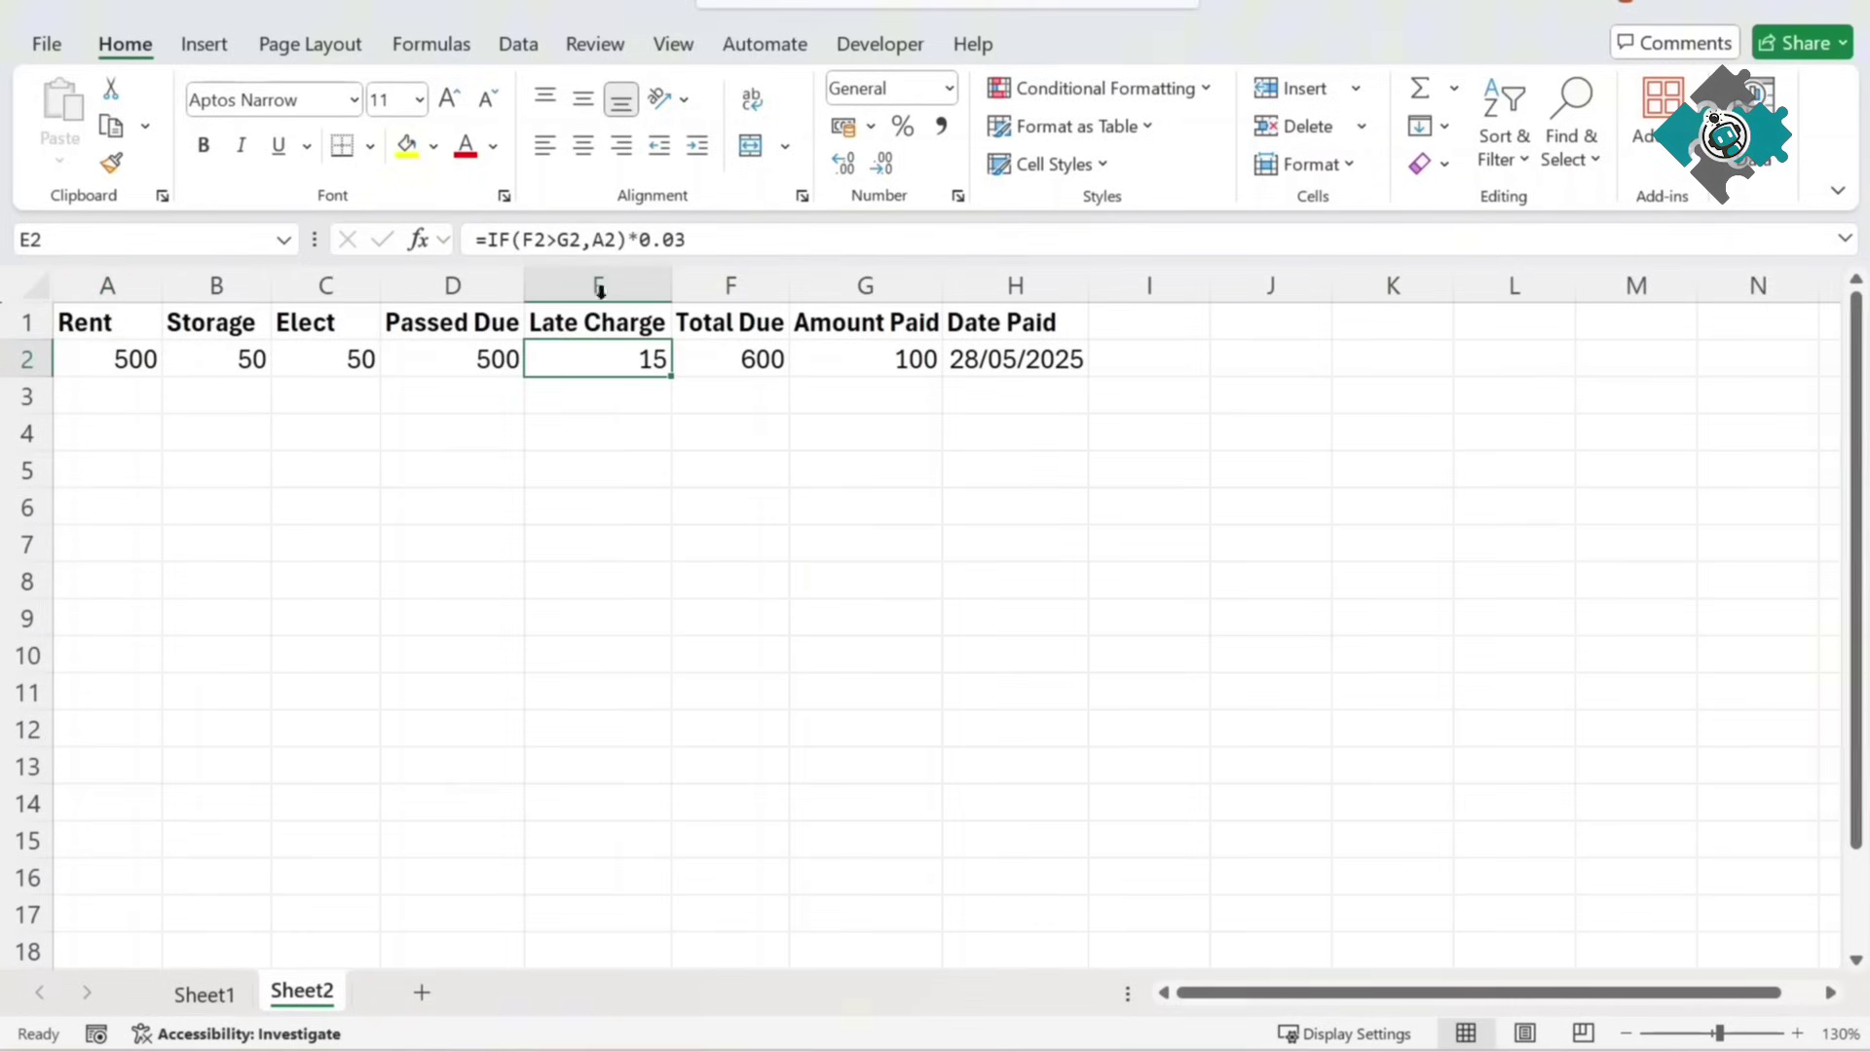
click(617, 240)
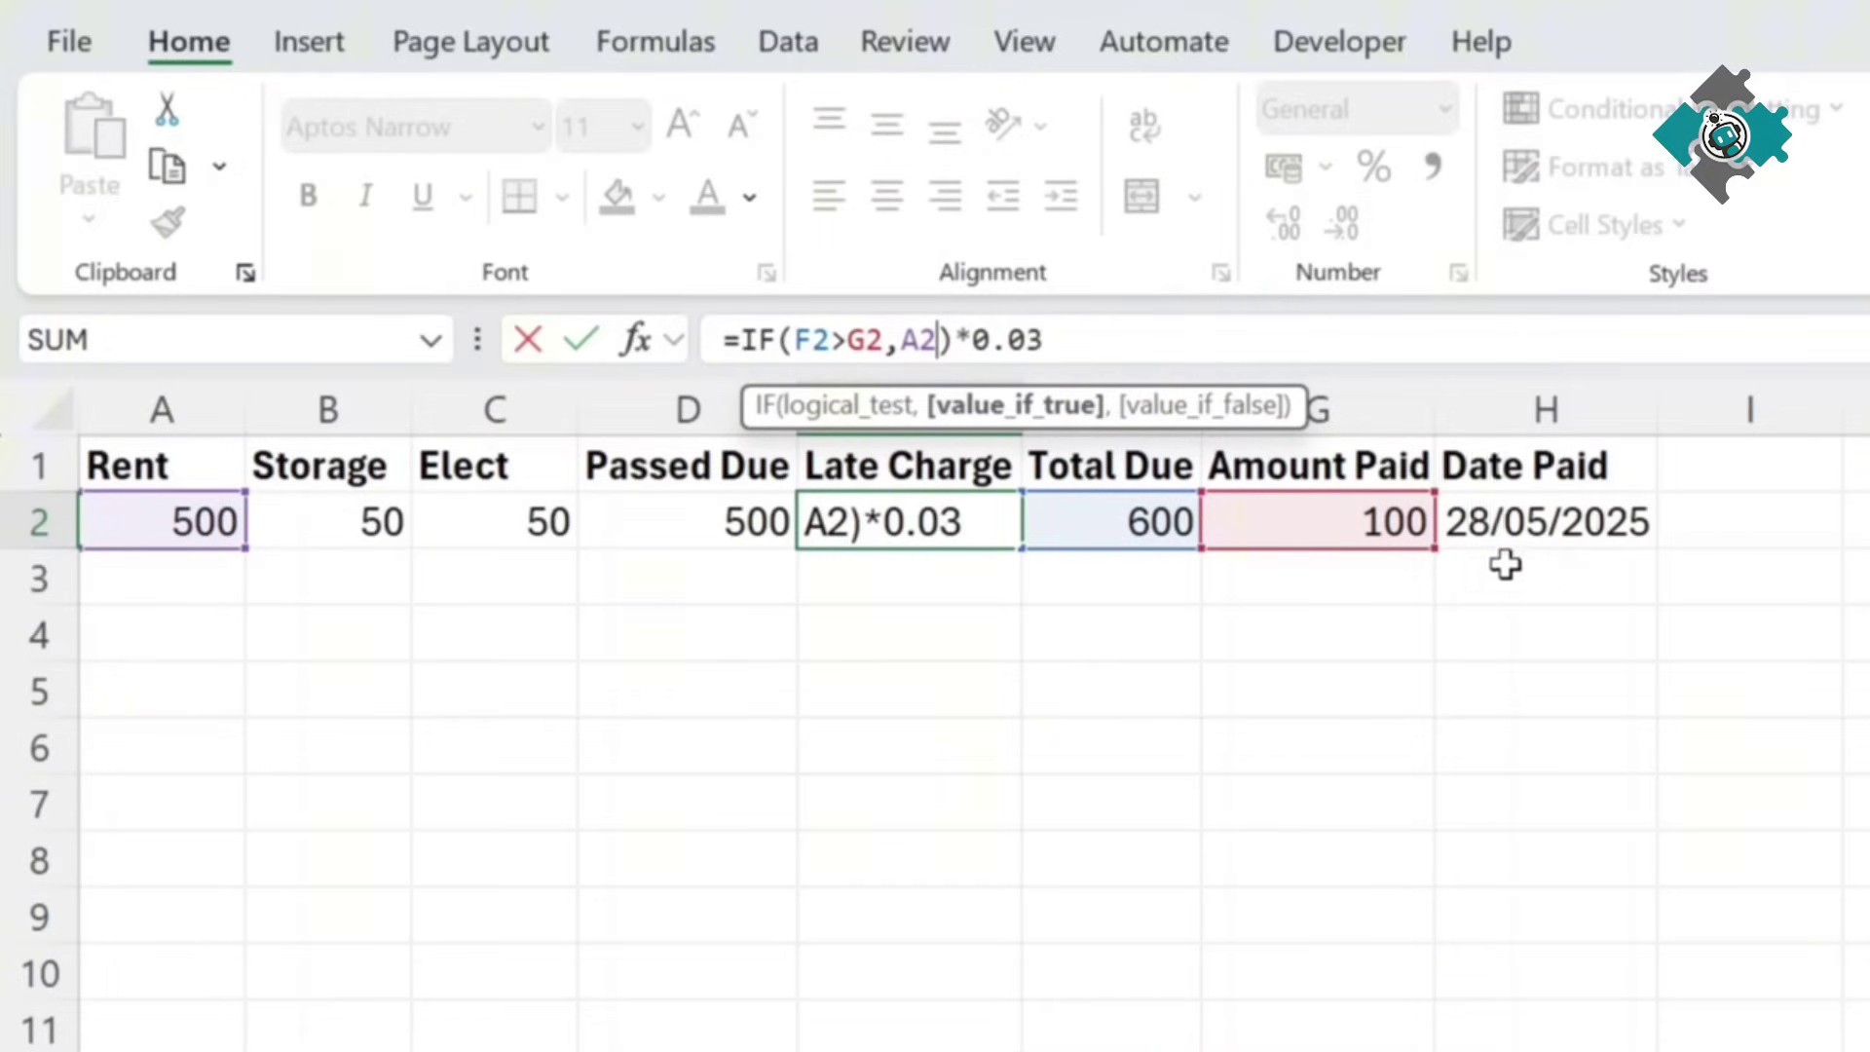
key(ctrl+Return)
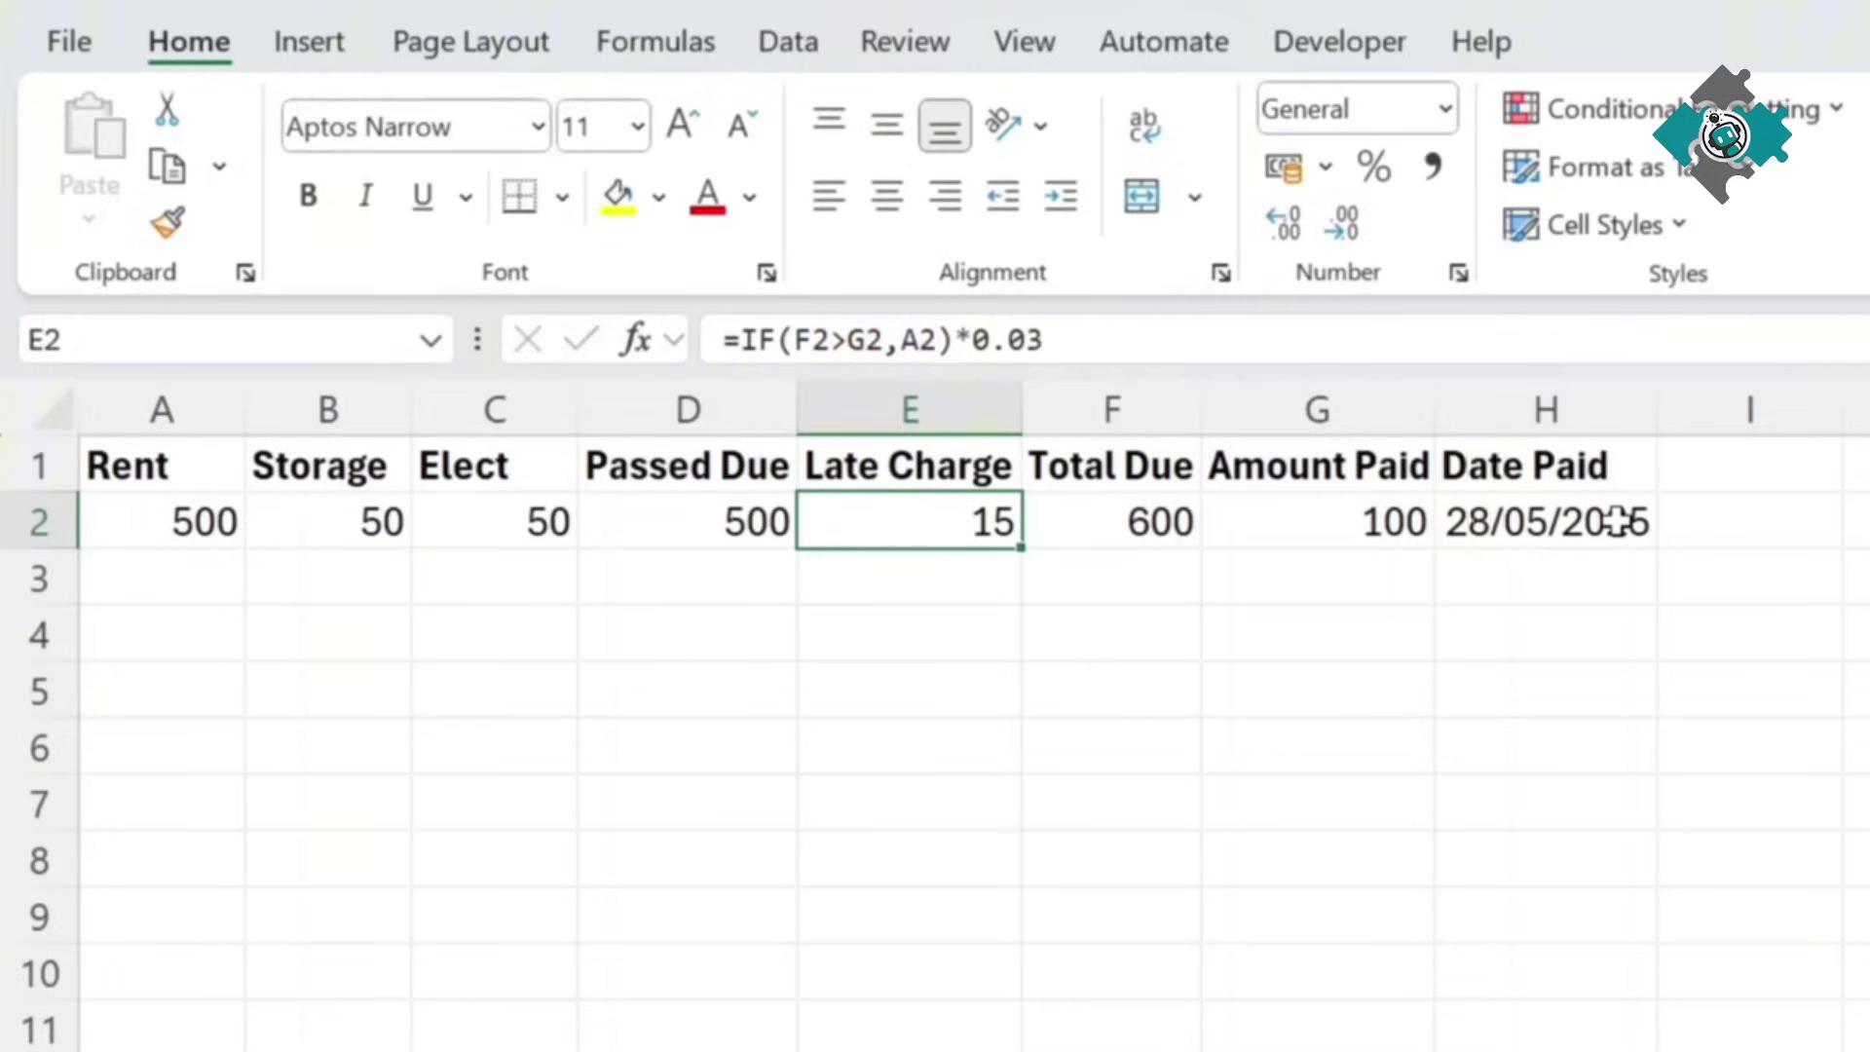
click(1612, 516)
click(909, 517)
Step: Enter the test formula =DAY(H2) in E4, which returns 28
click(916, 614)
text(=day()
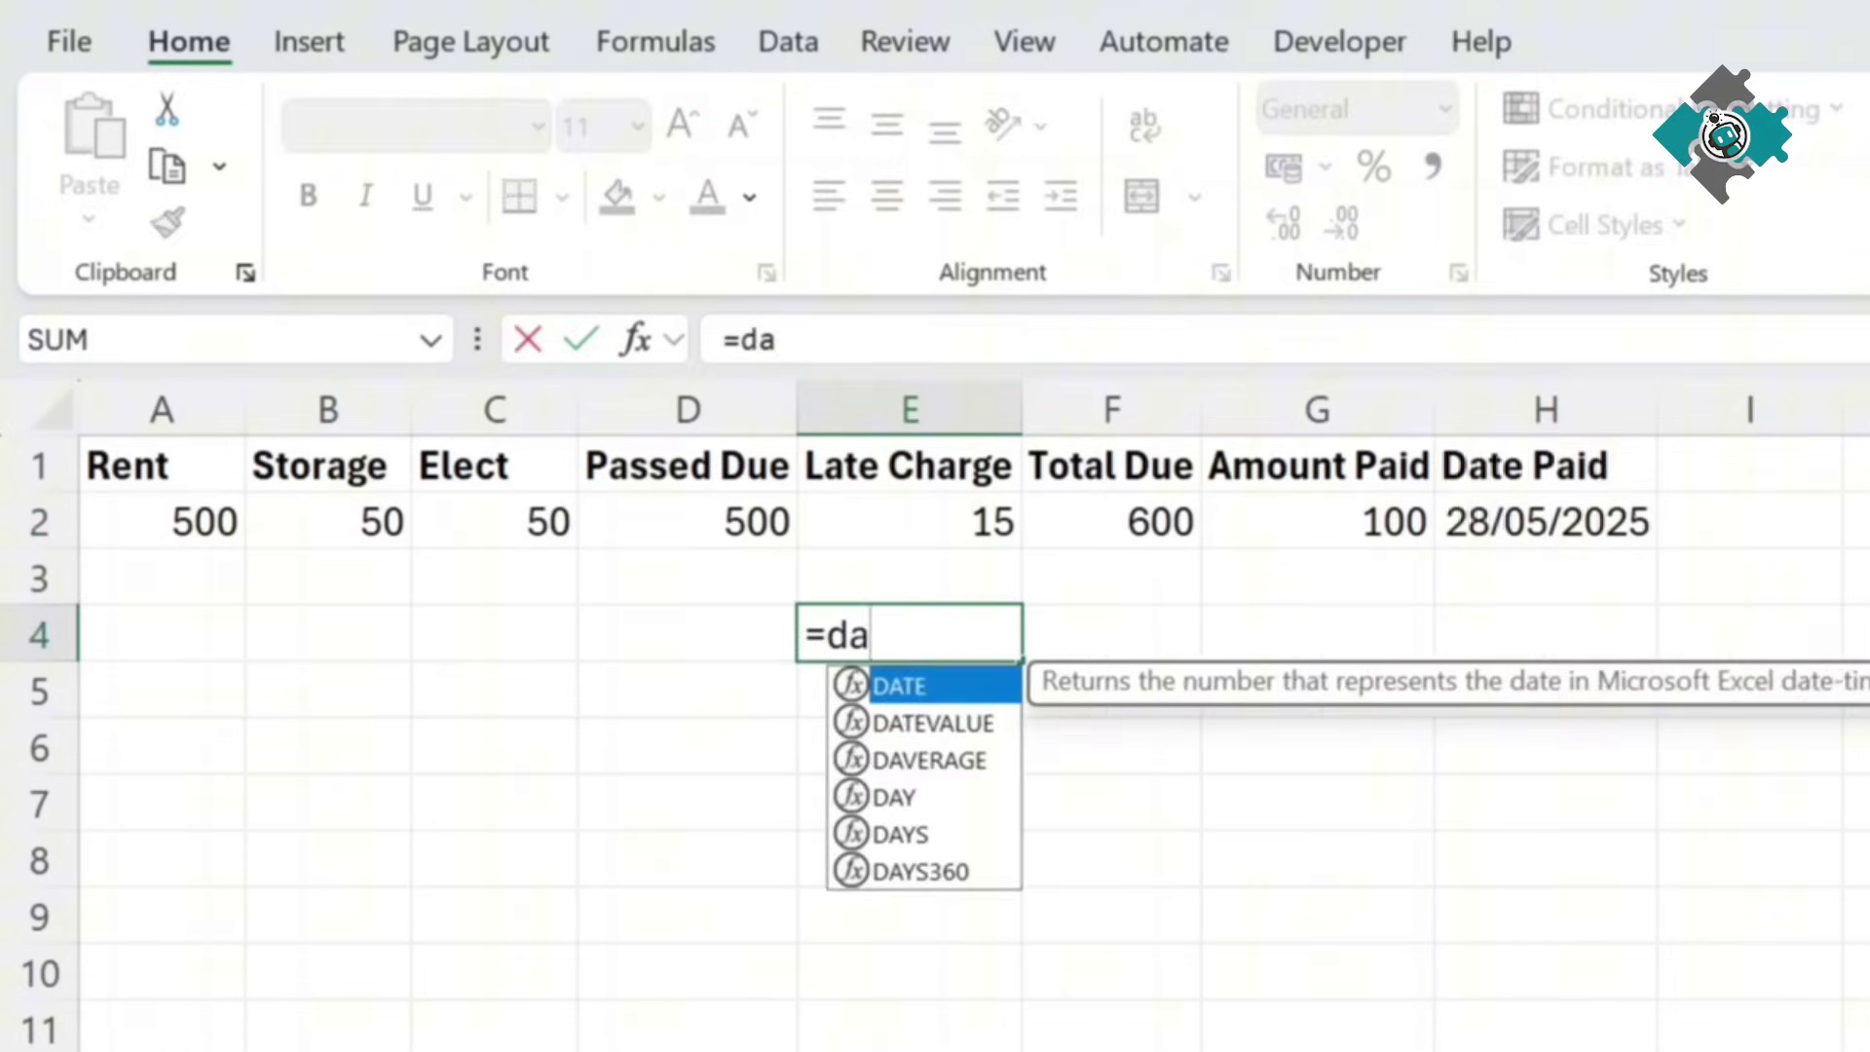
click(1484, 523)
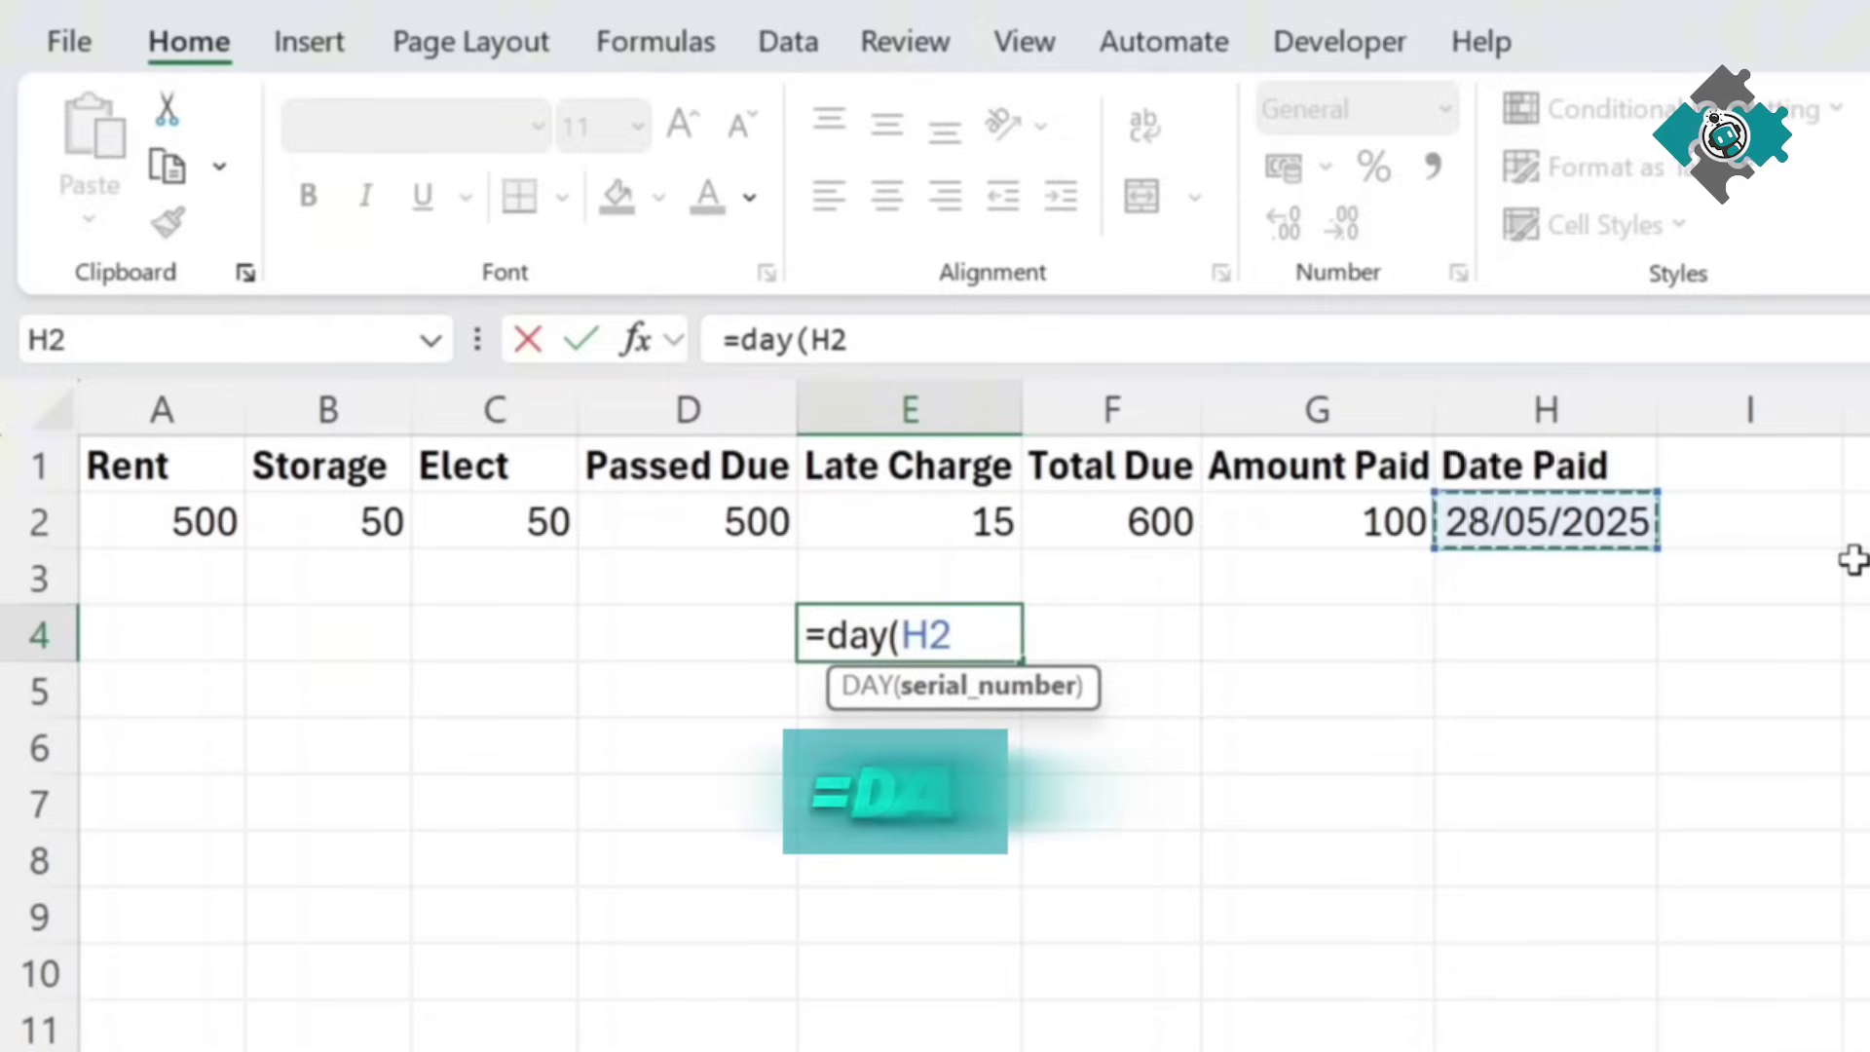
text())
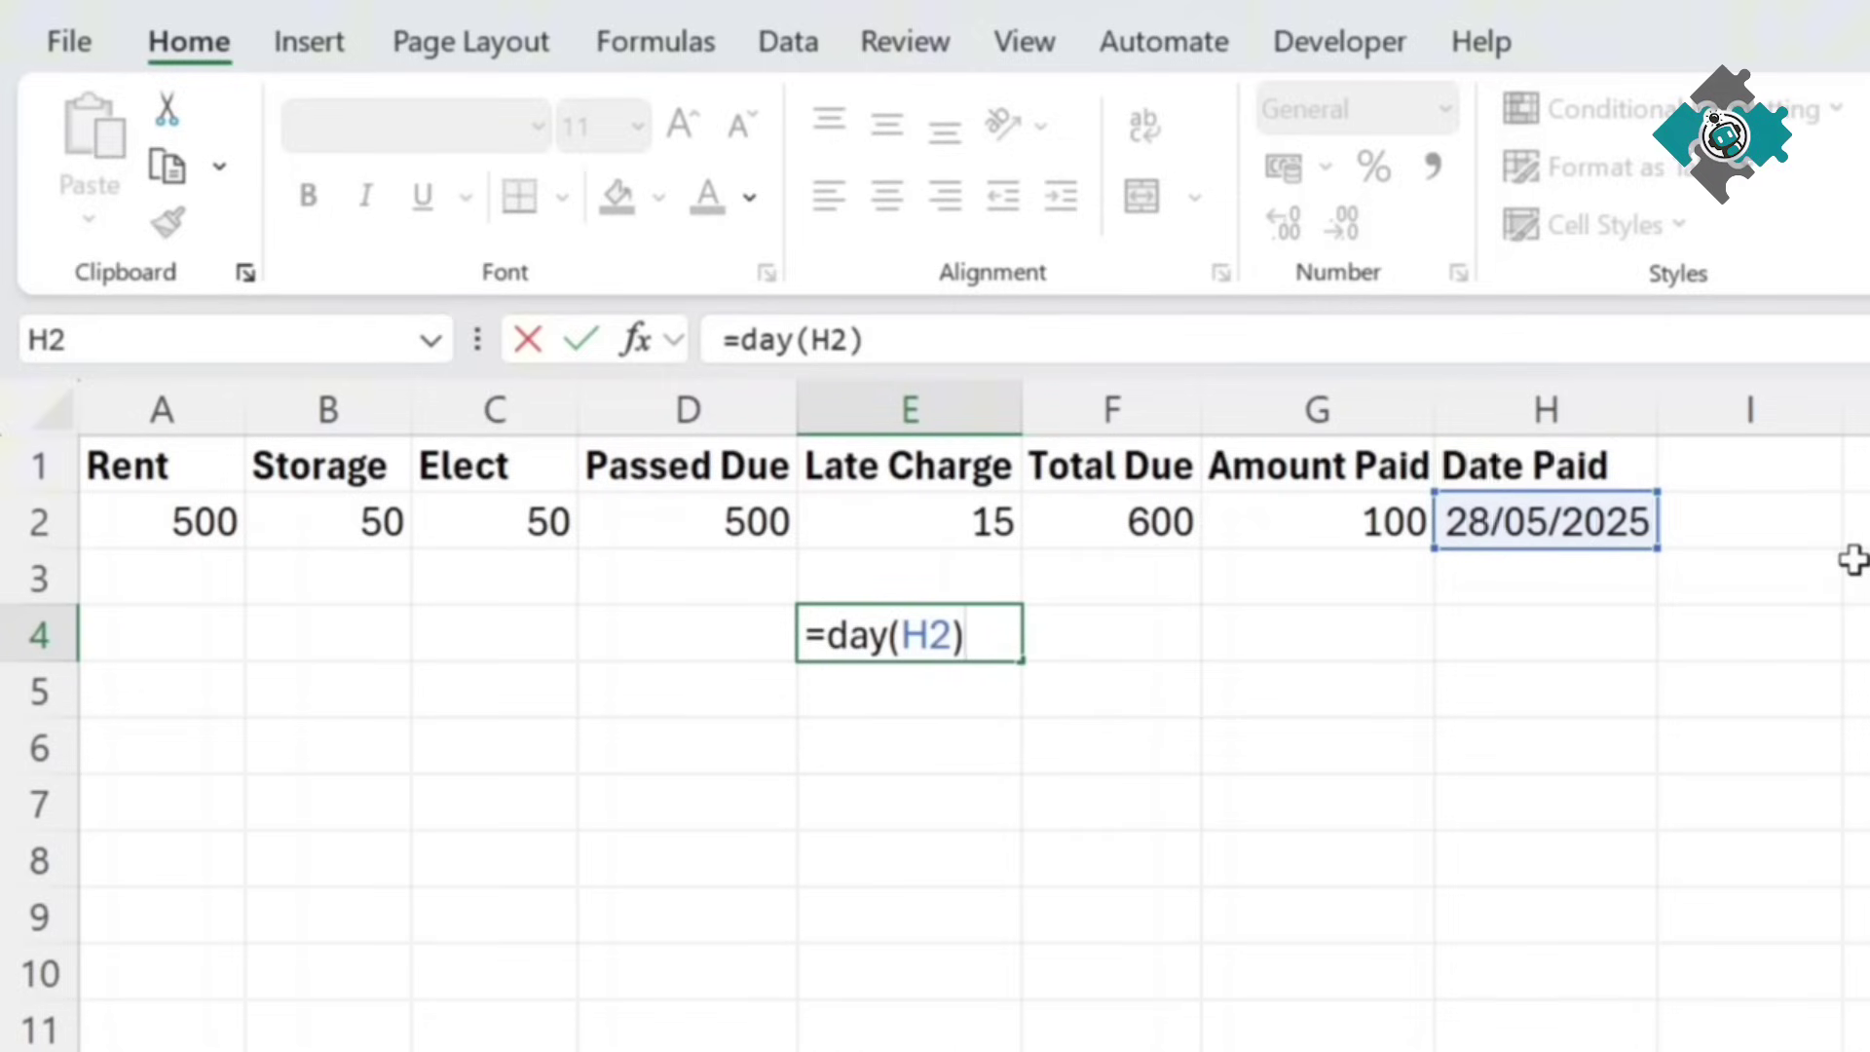
key(Return)
click(944, 618)
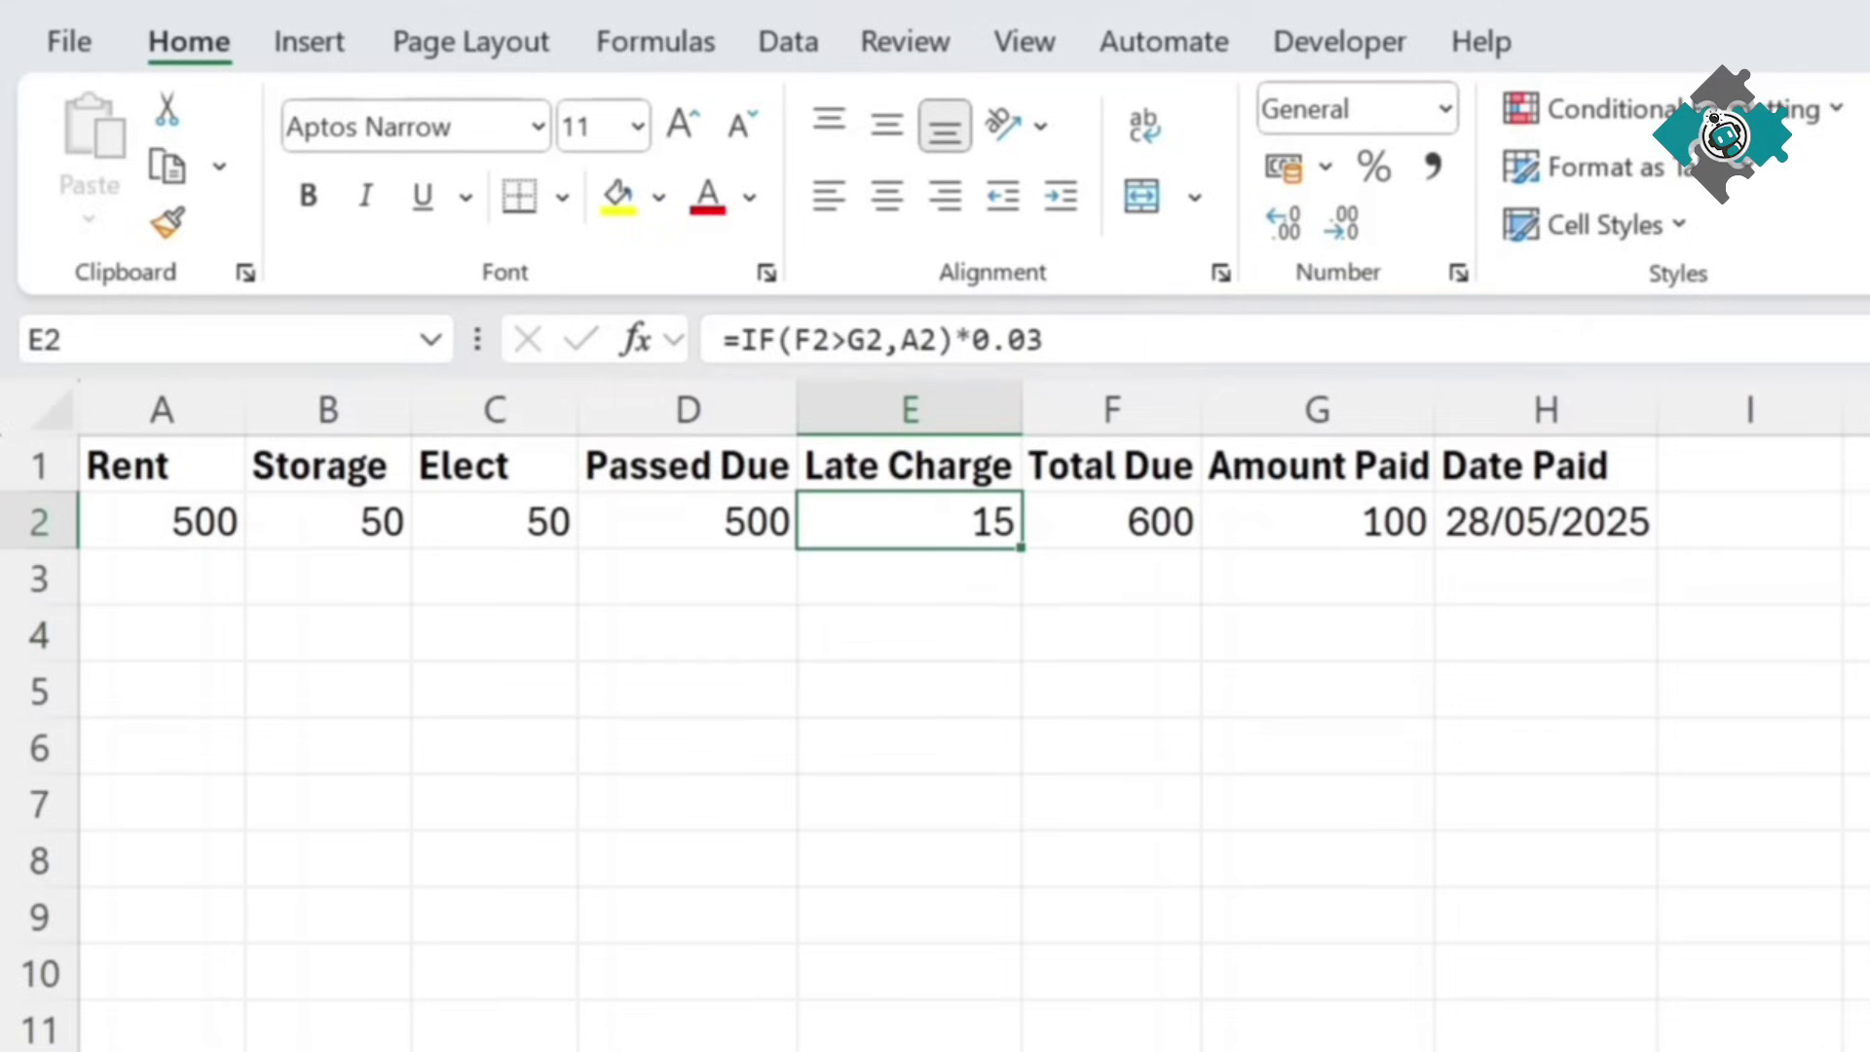
Step: Wrap the Late Charge formula in E2 with IF(DAY(H2)>5, …, 0)
click(740, 340)
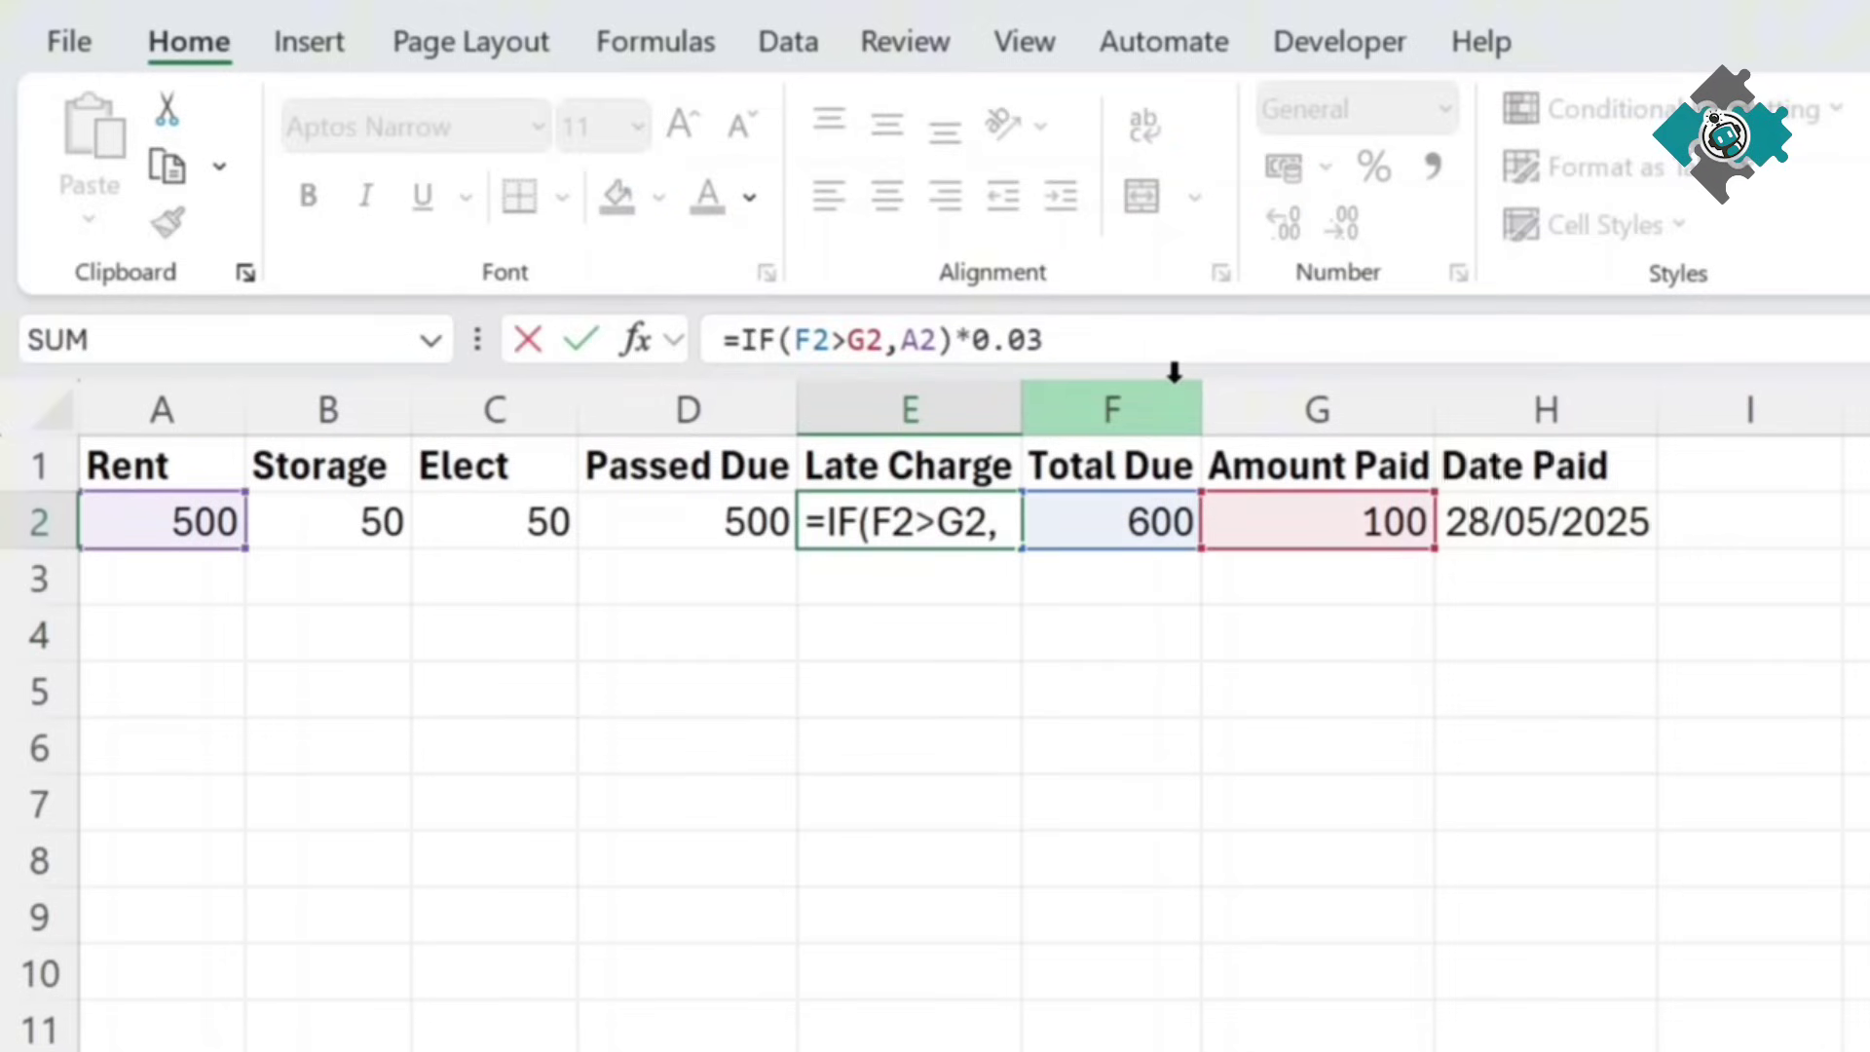
text(if(d)
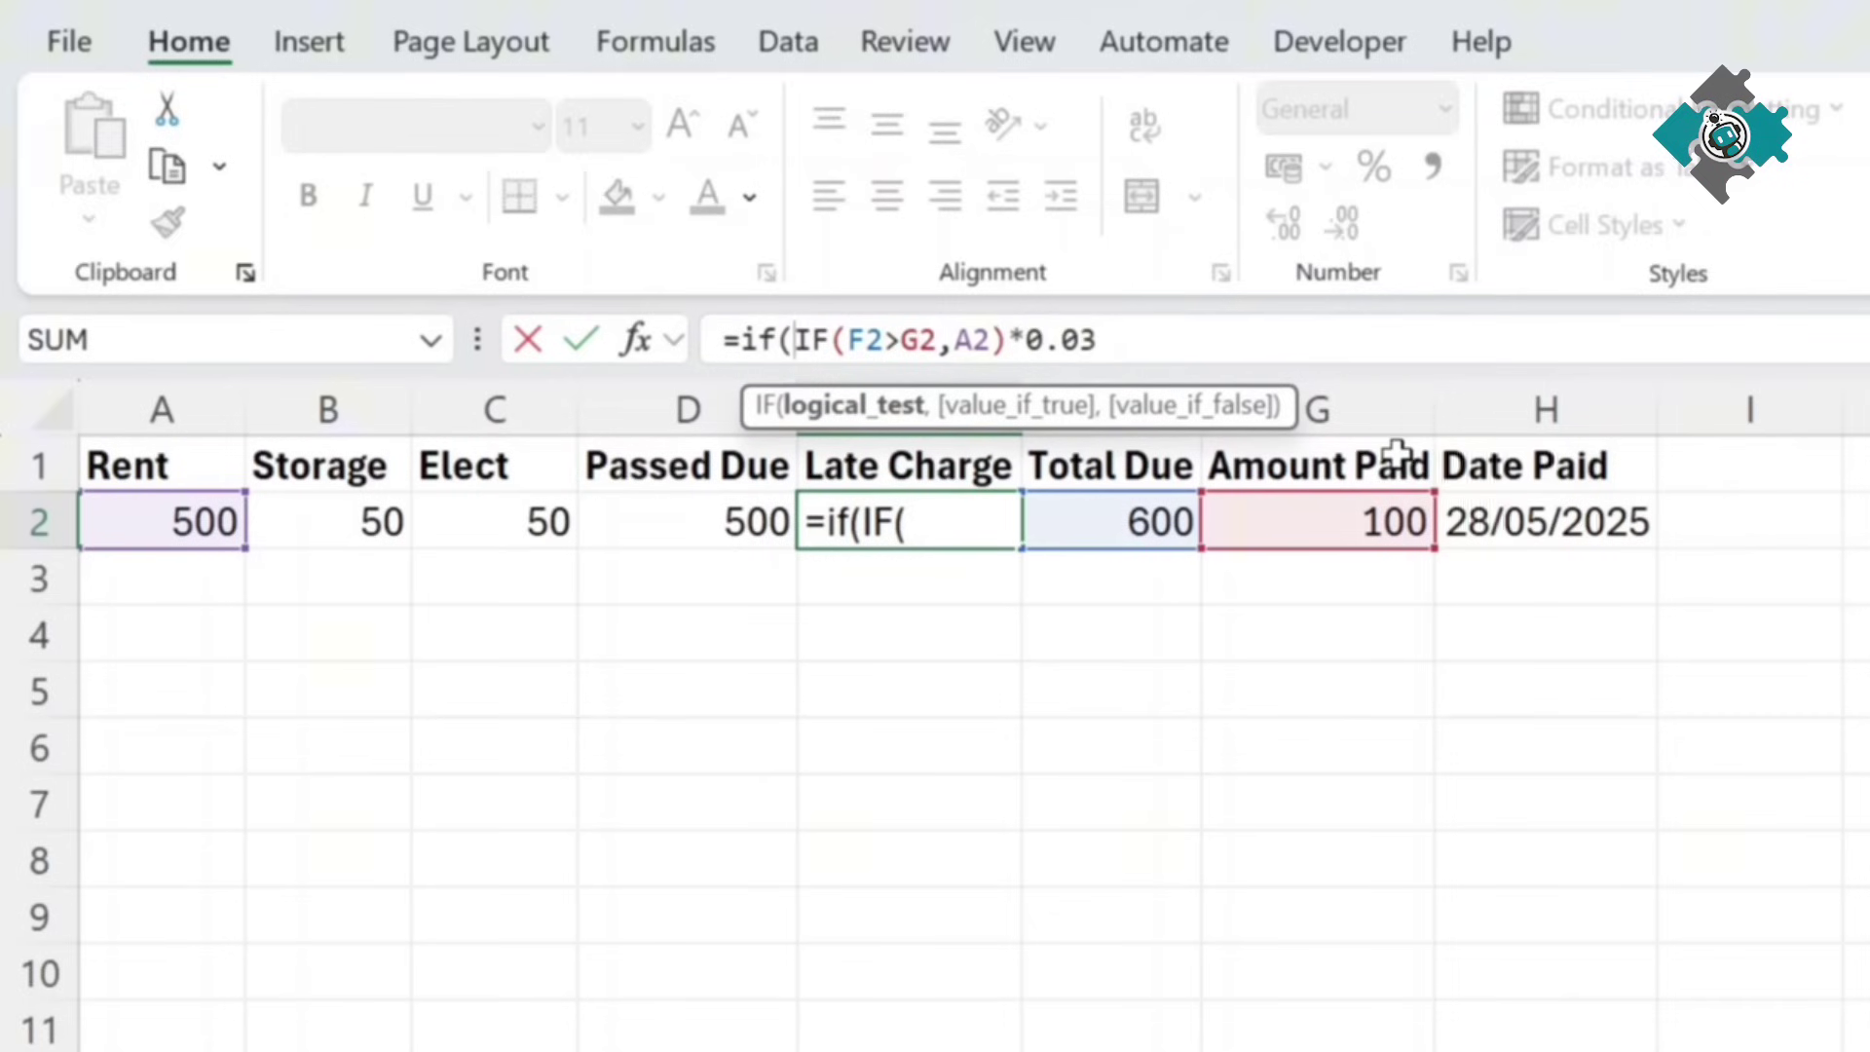
text(ay()
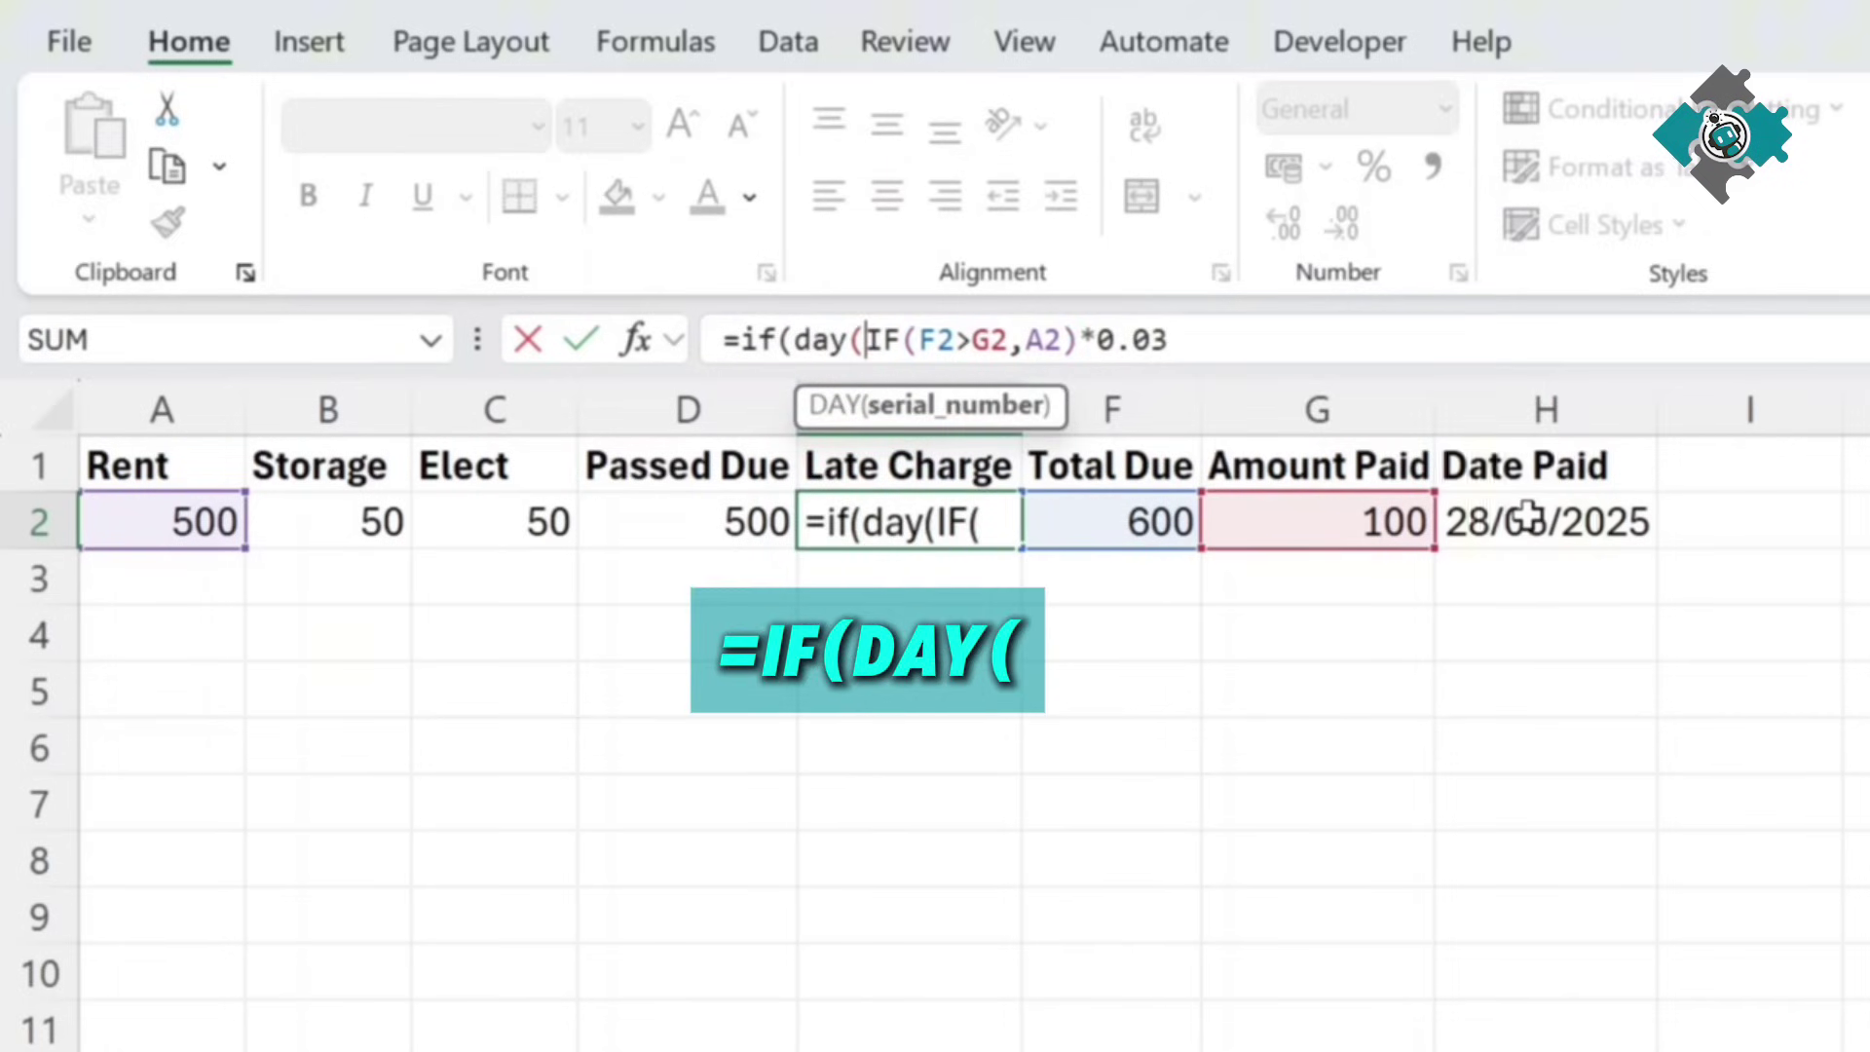
click(1529, 516)
text()>)
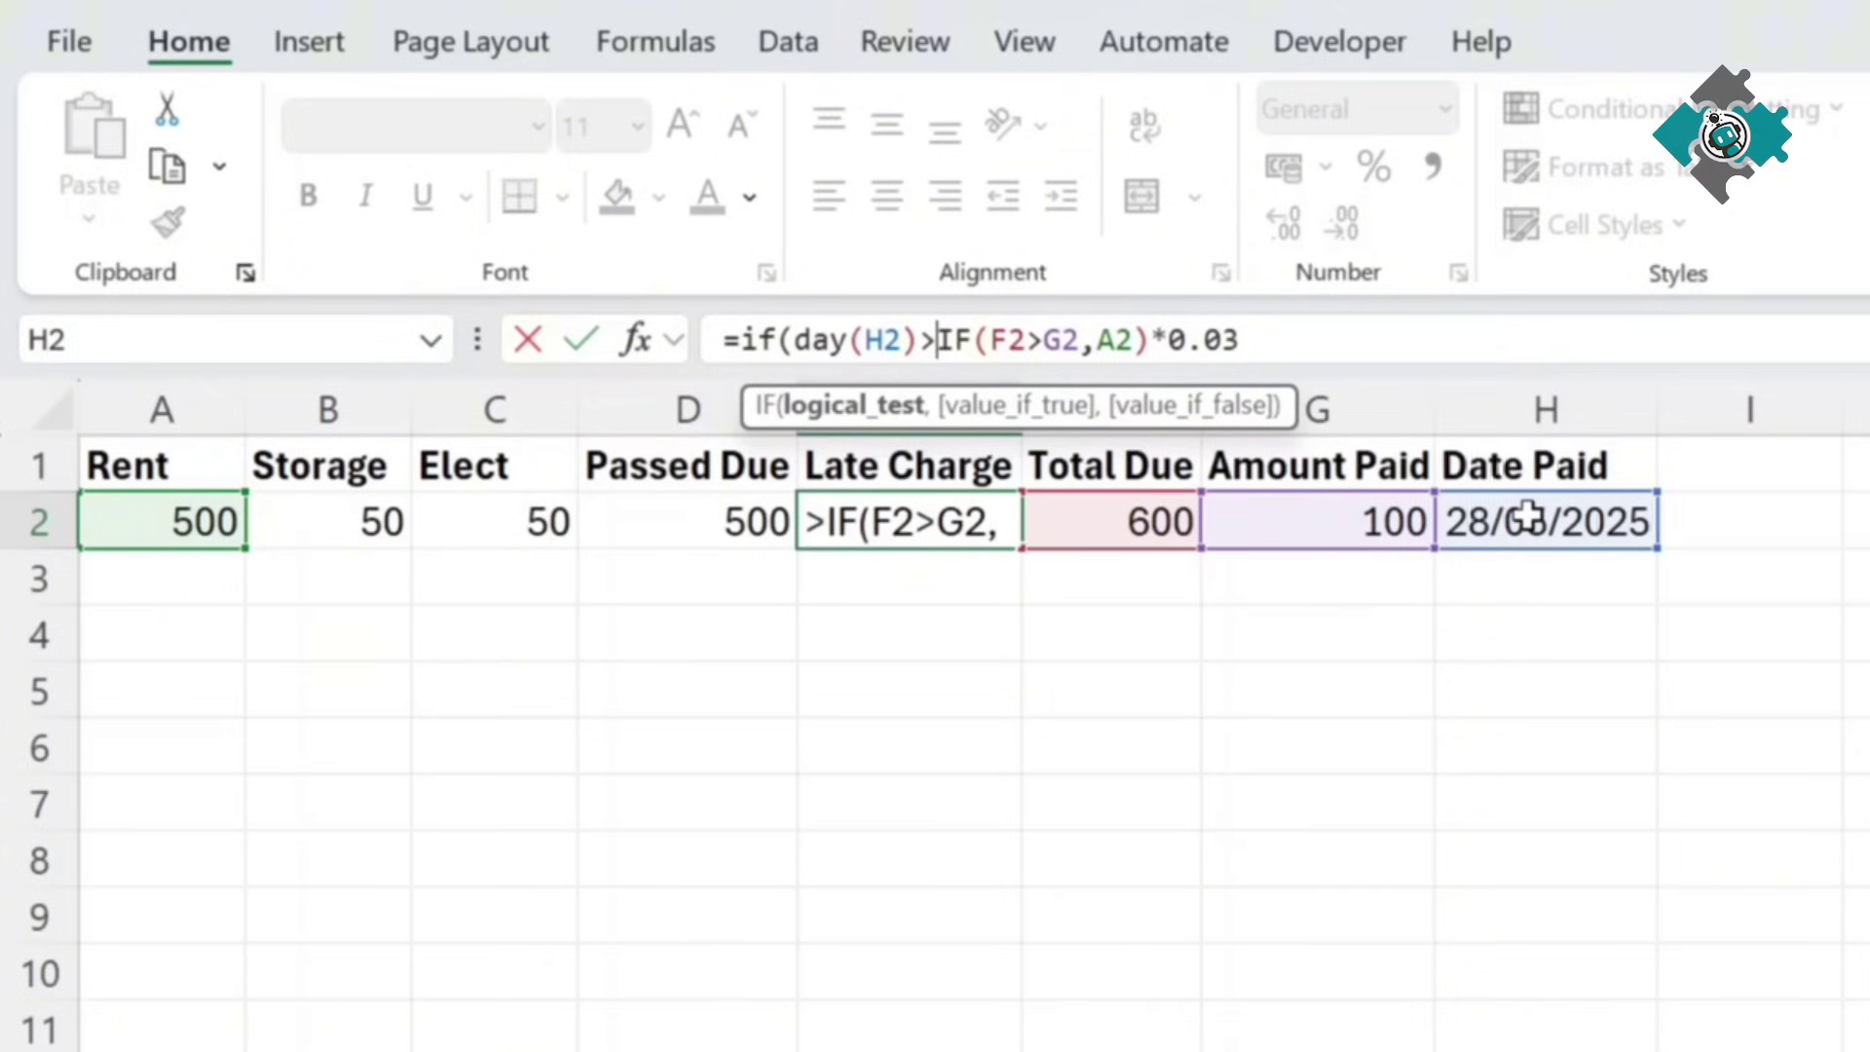
text(5,)
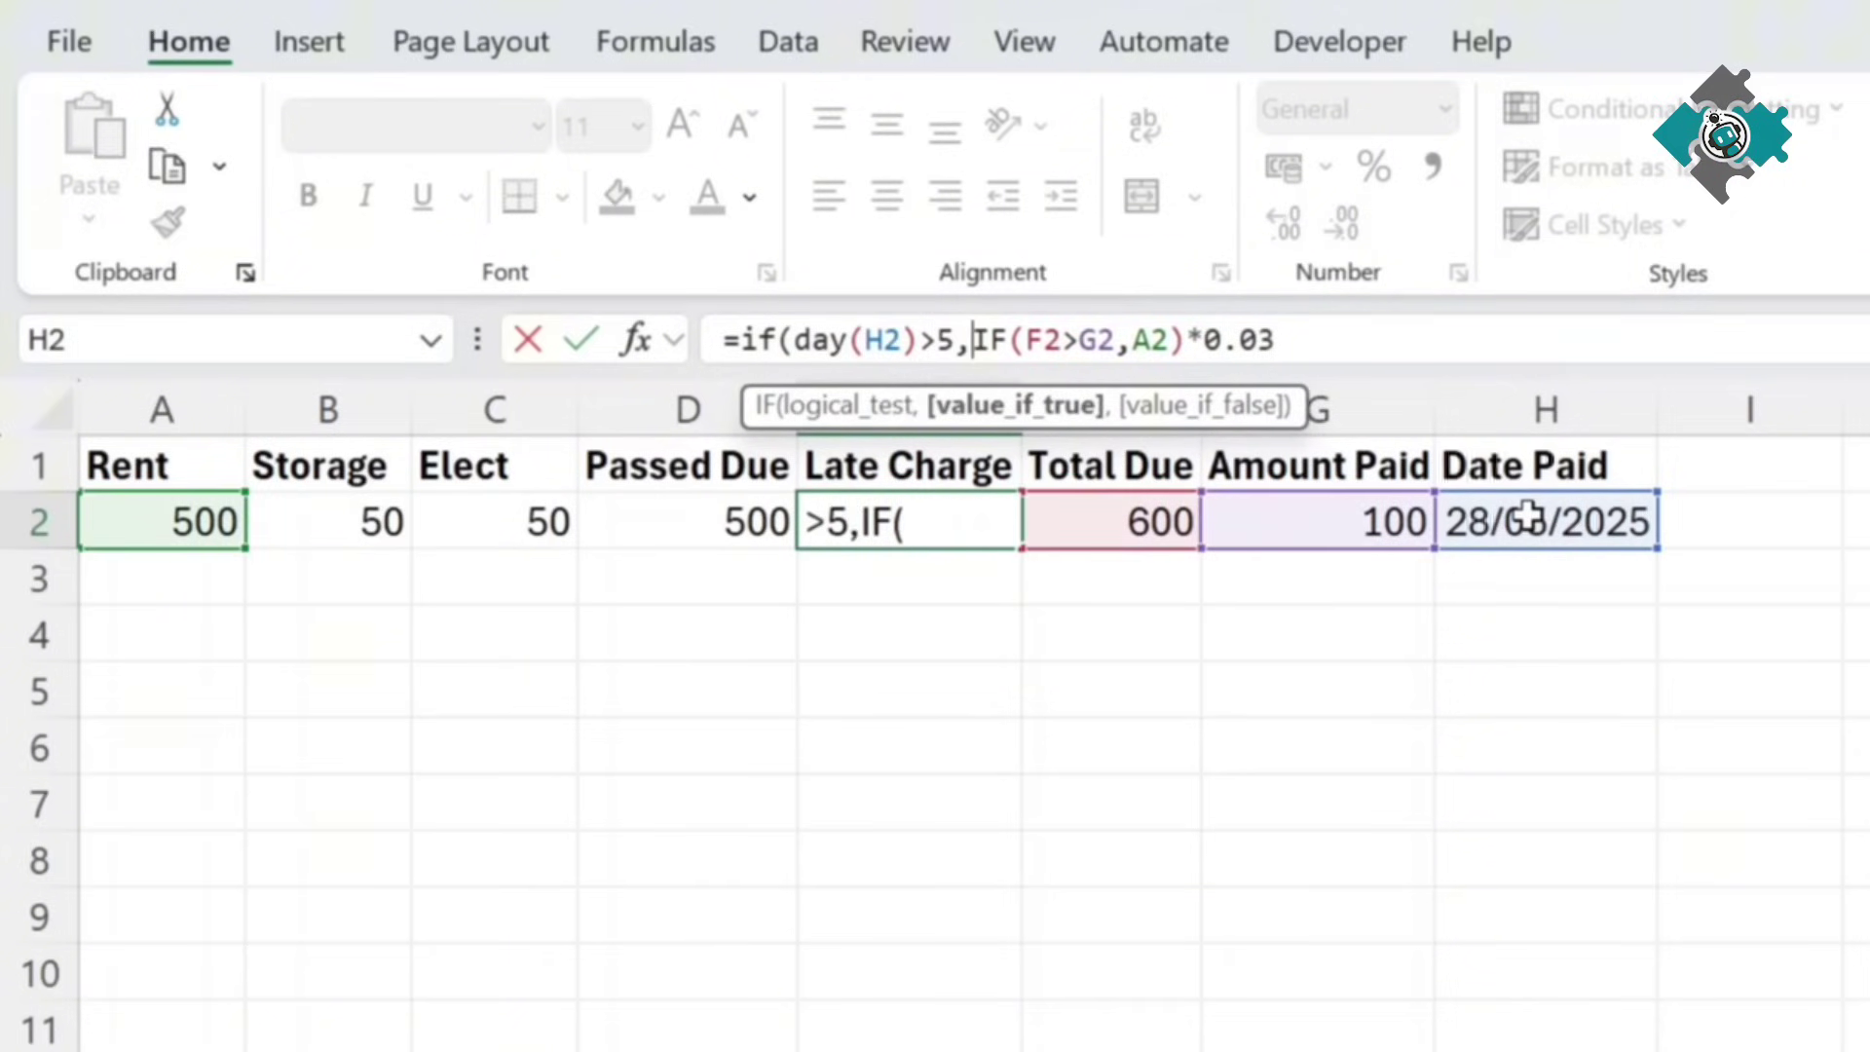
key(End)
text(,)
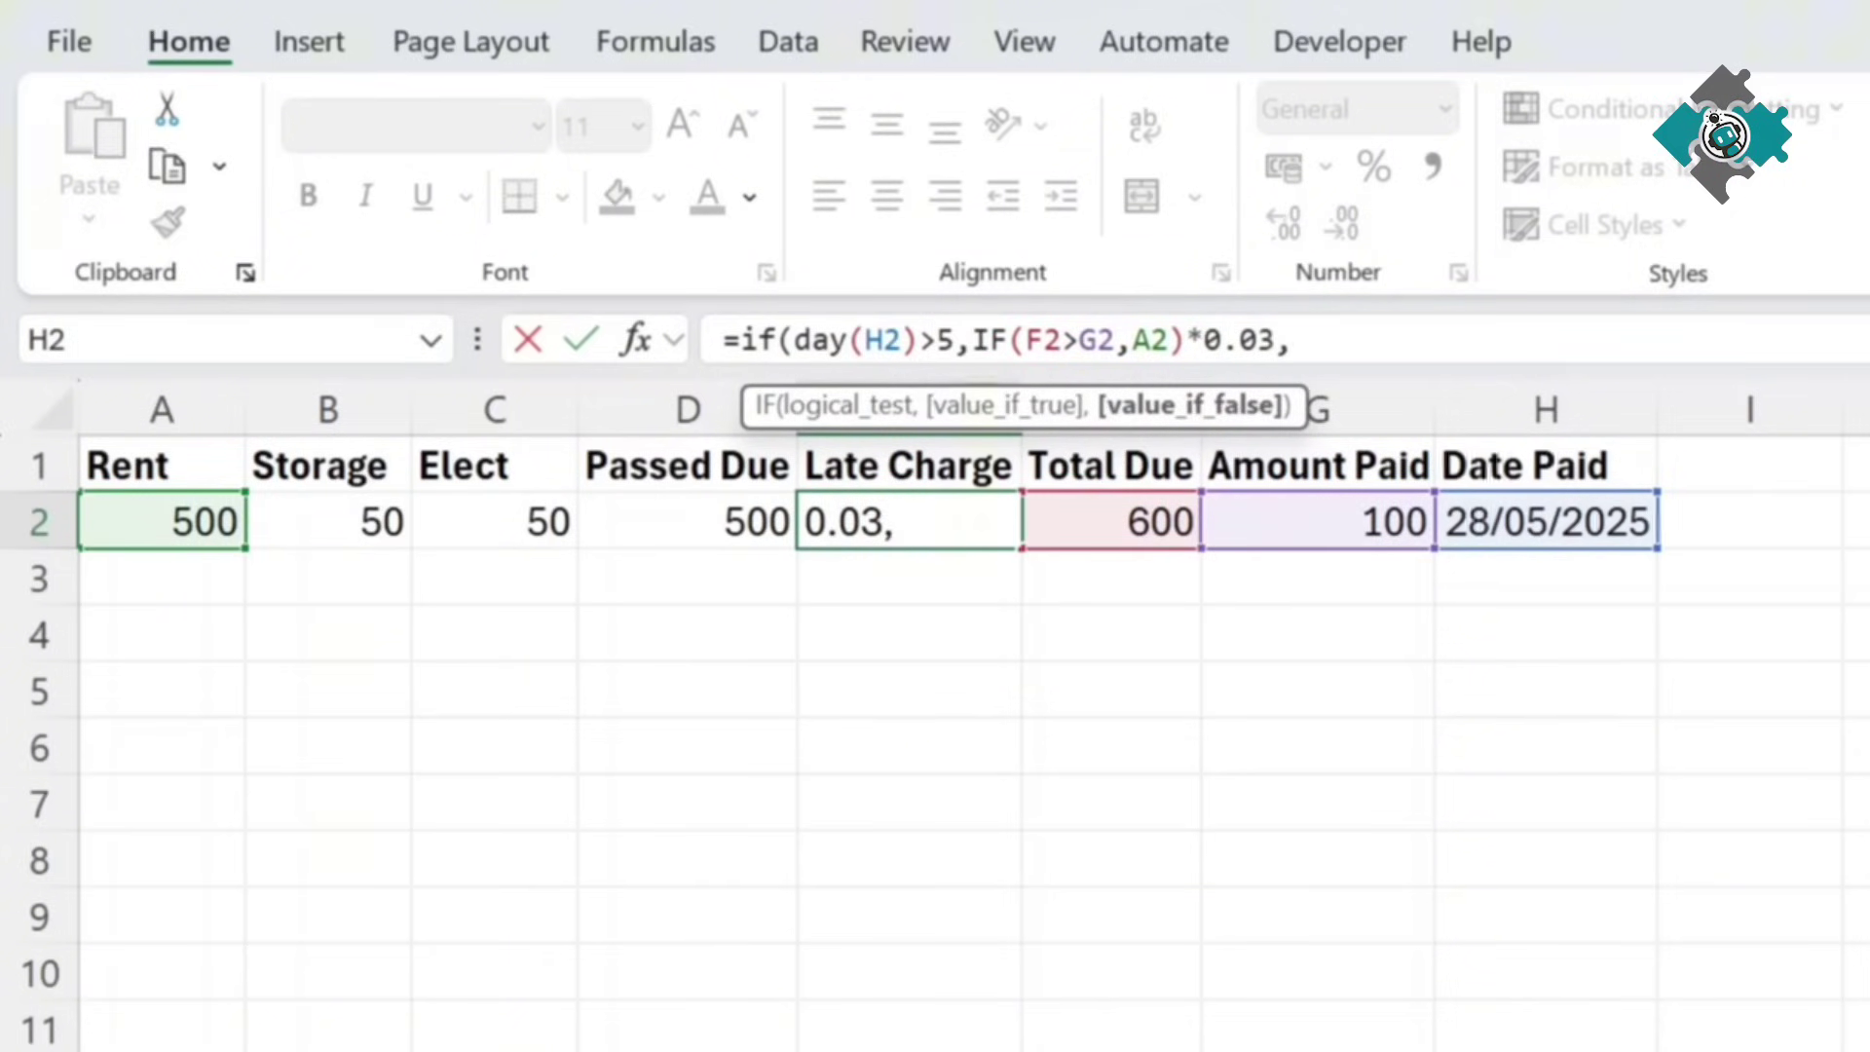
text(0))
key(Return)
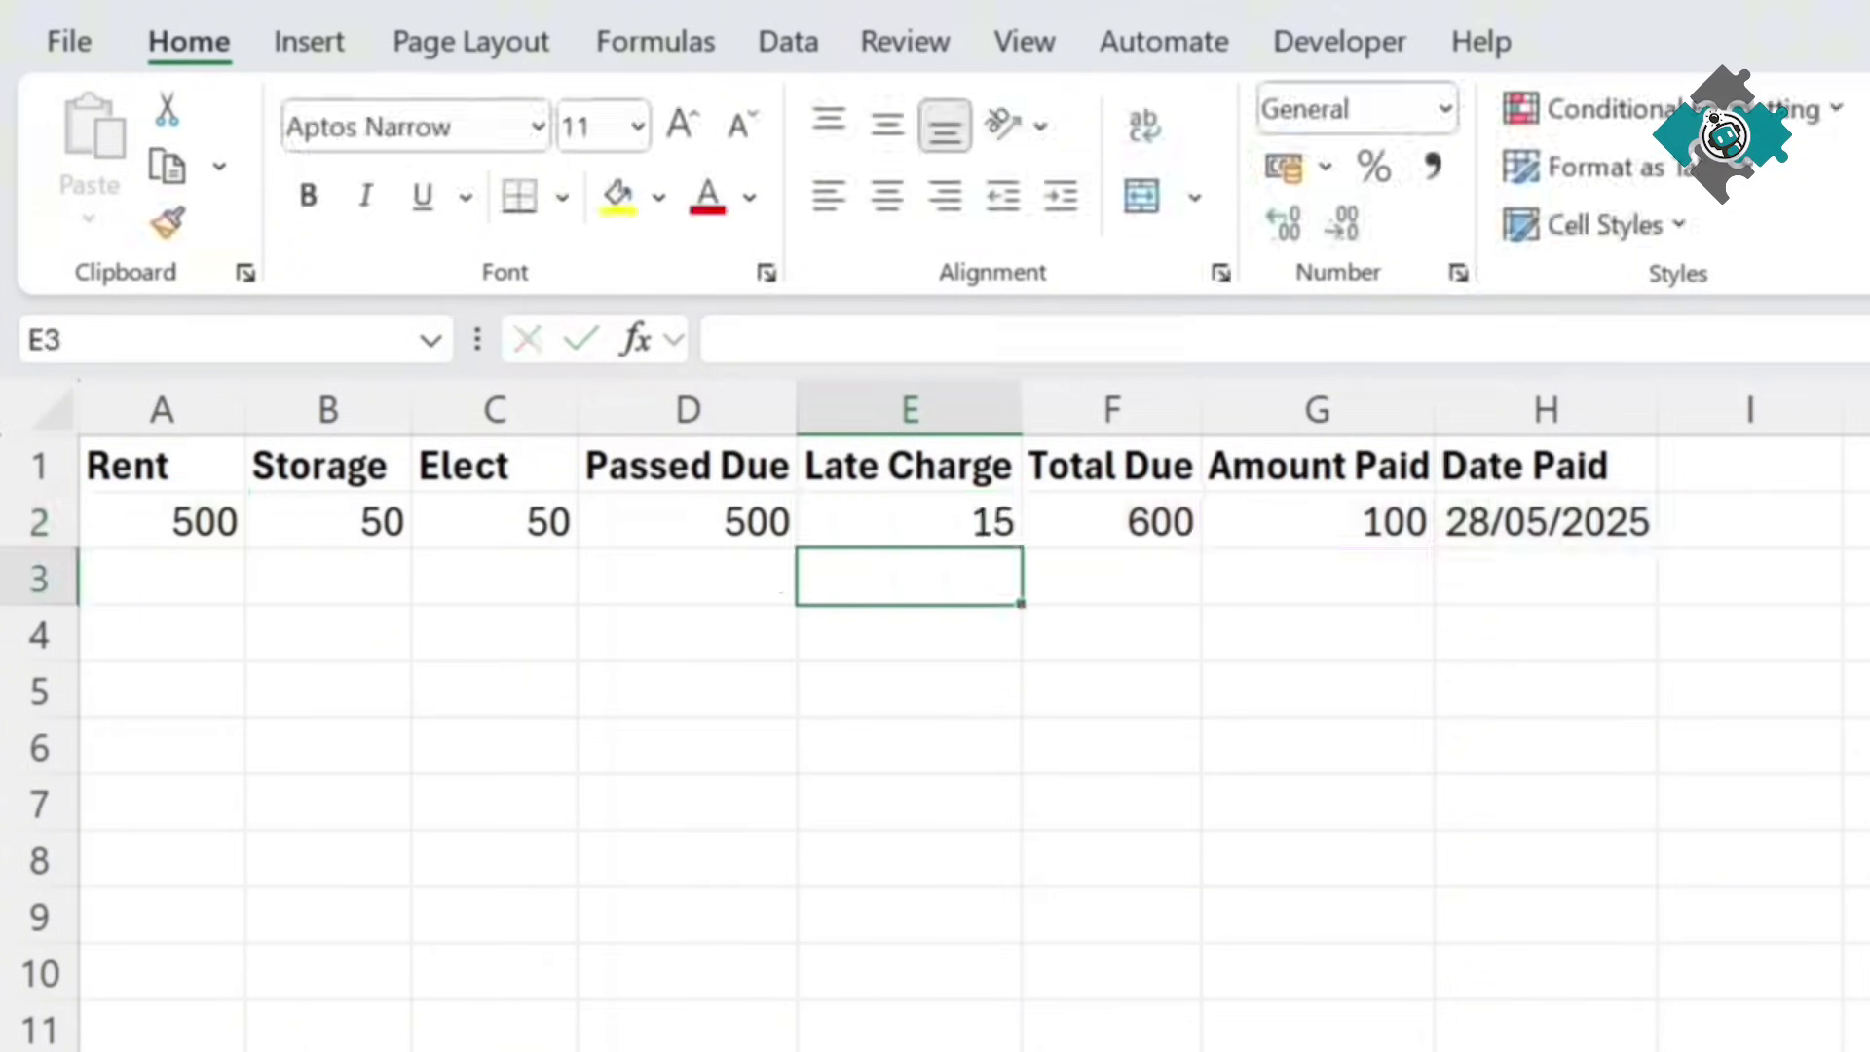
Step: Change the Date Paid day from 28 to 04 (04/05/2025), making the Late Charge 0
click(1491, 529)
double_click(738, 339)
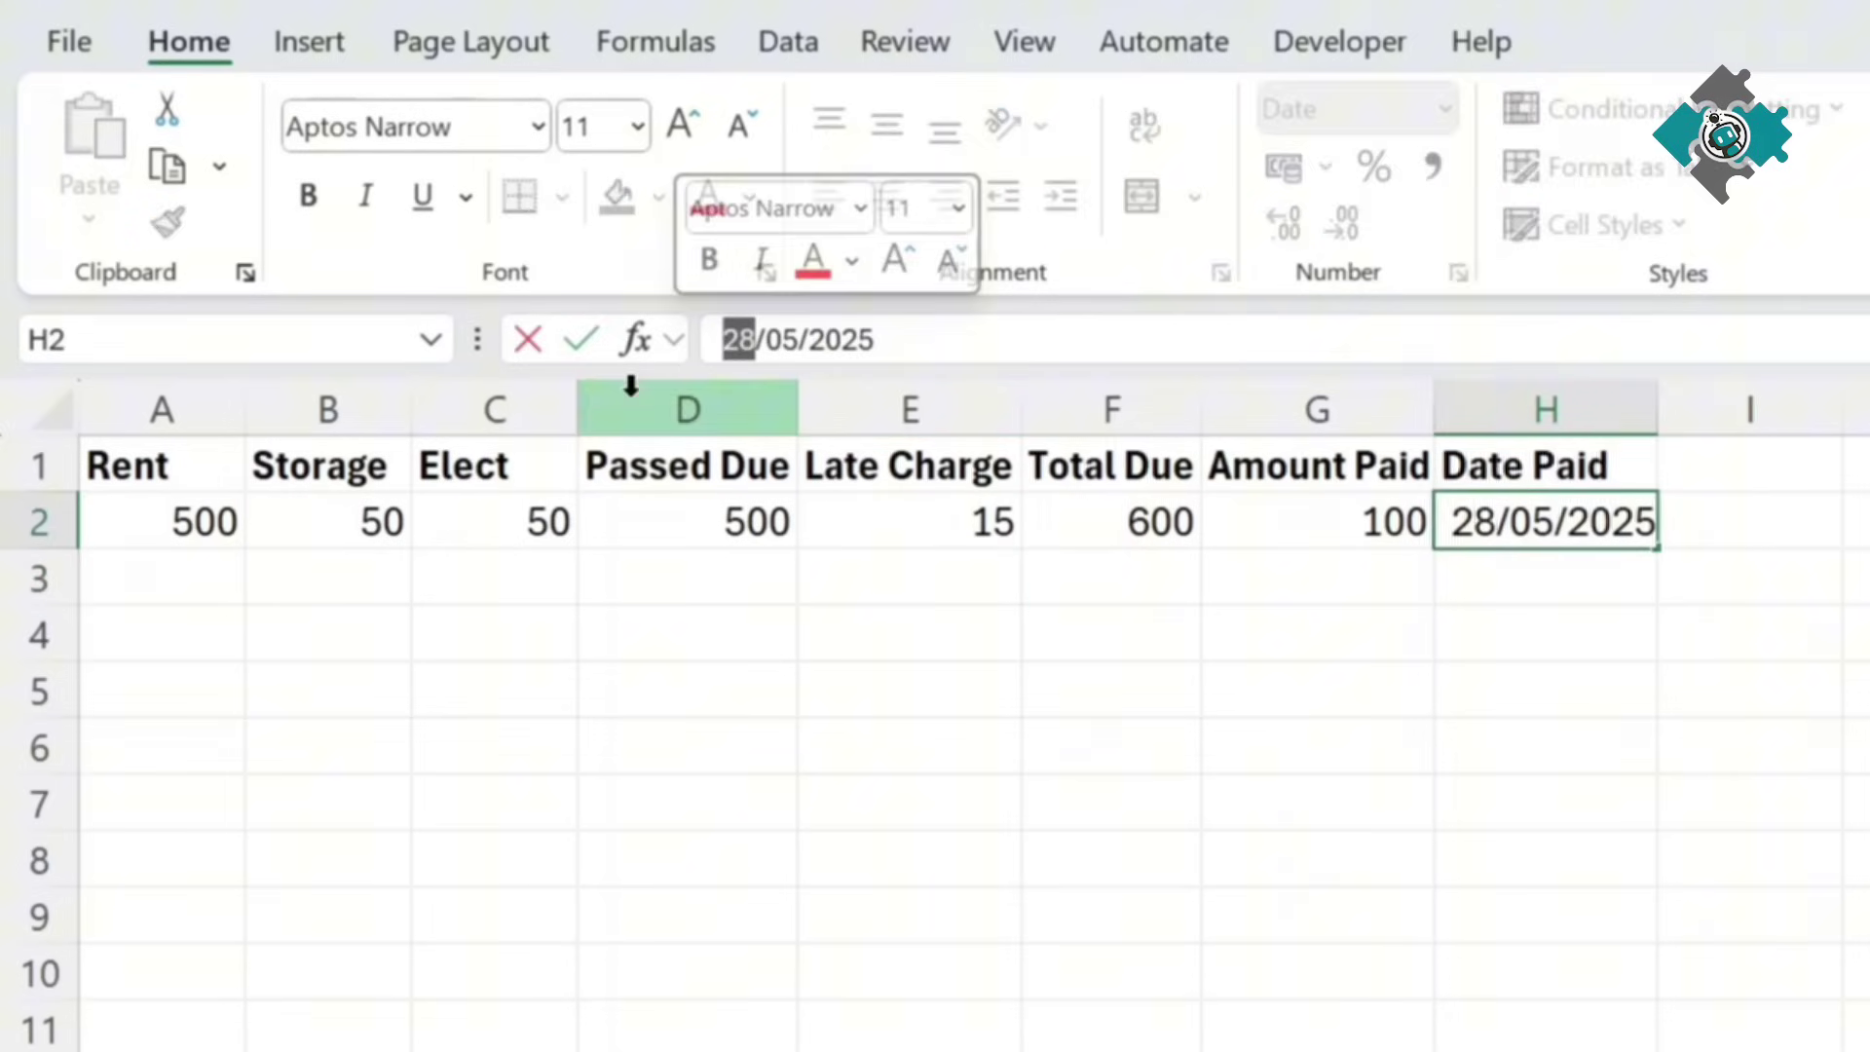
text(04)
key(Return)
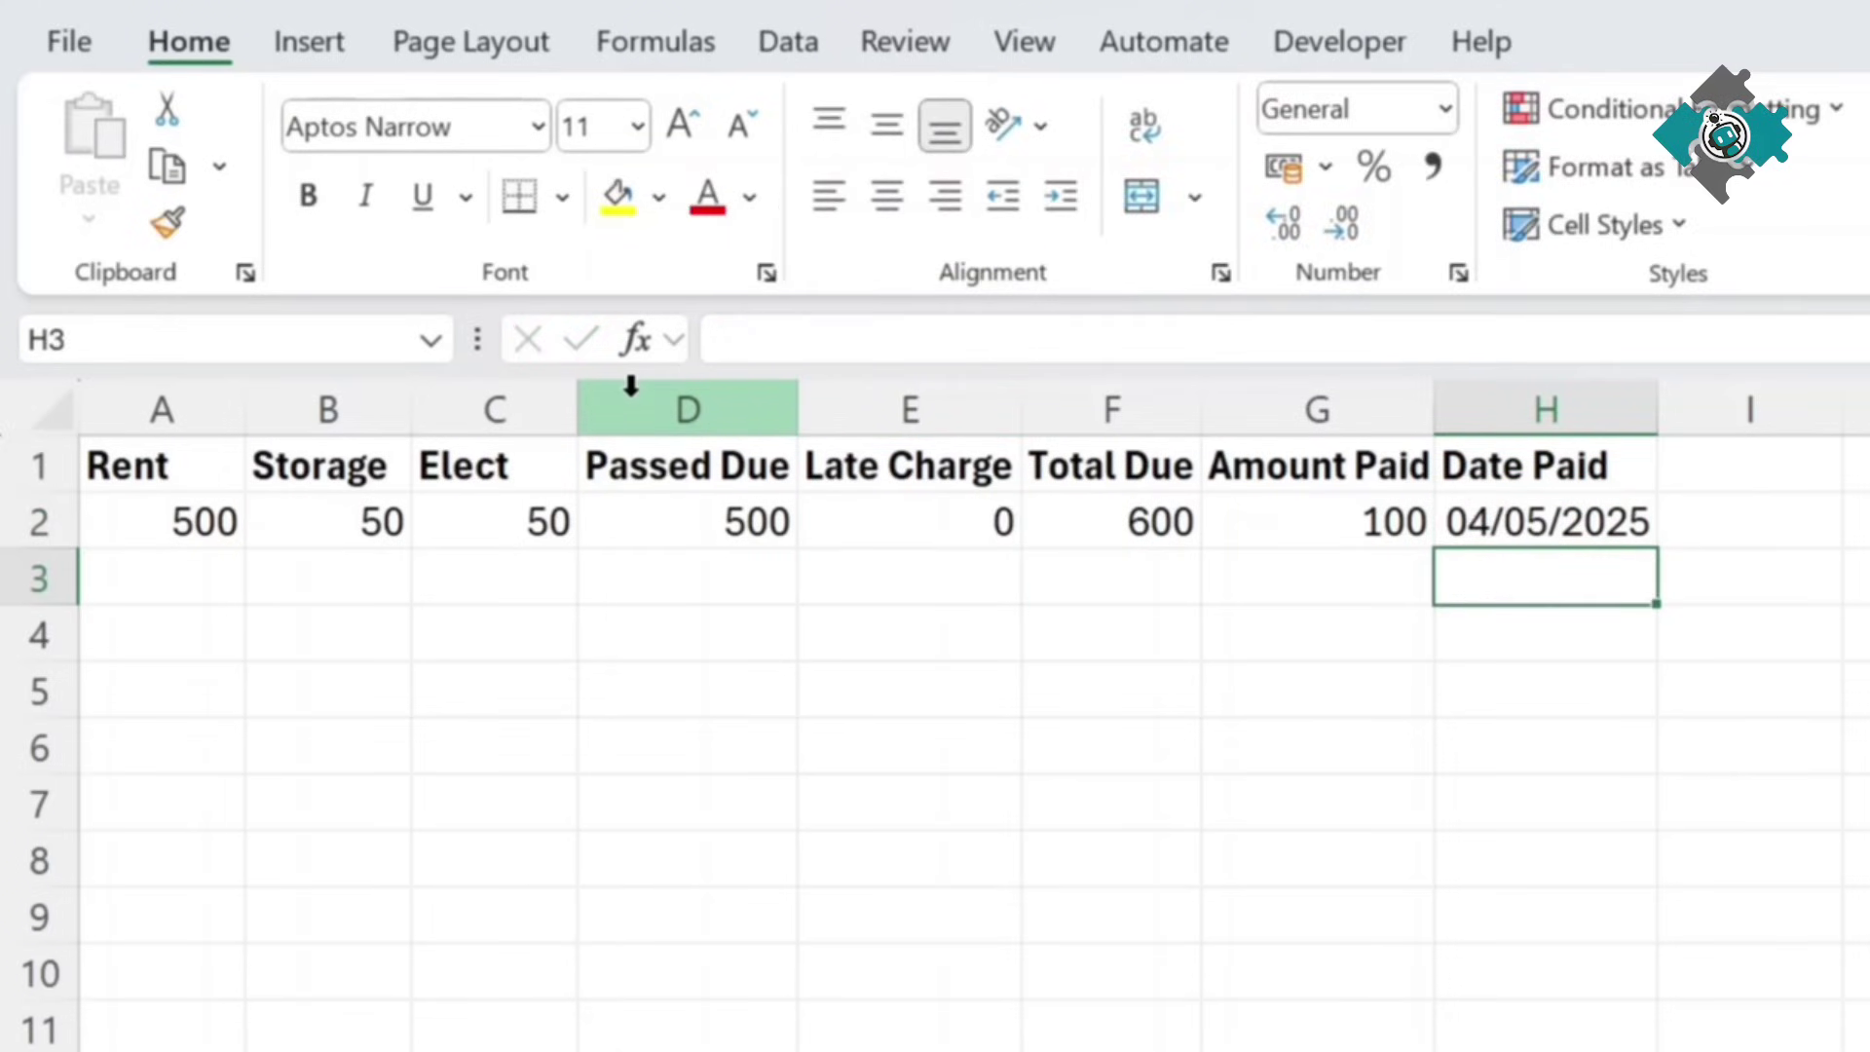
click(887, 531)
Step: Insert a row above the headers with a 'Late Day' label in G1 and 5 in H1
click(19, 466)
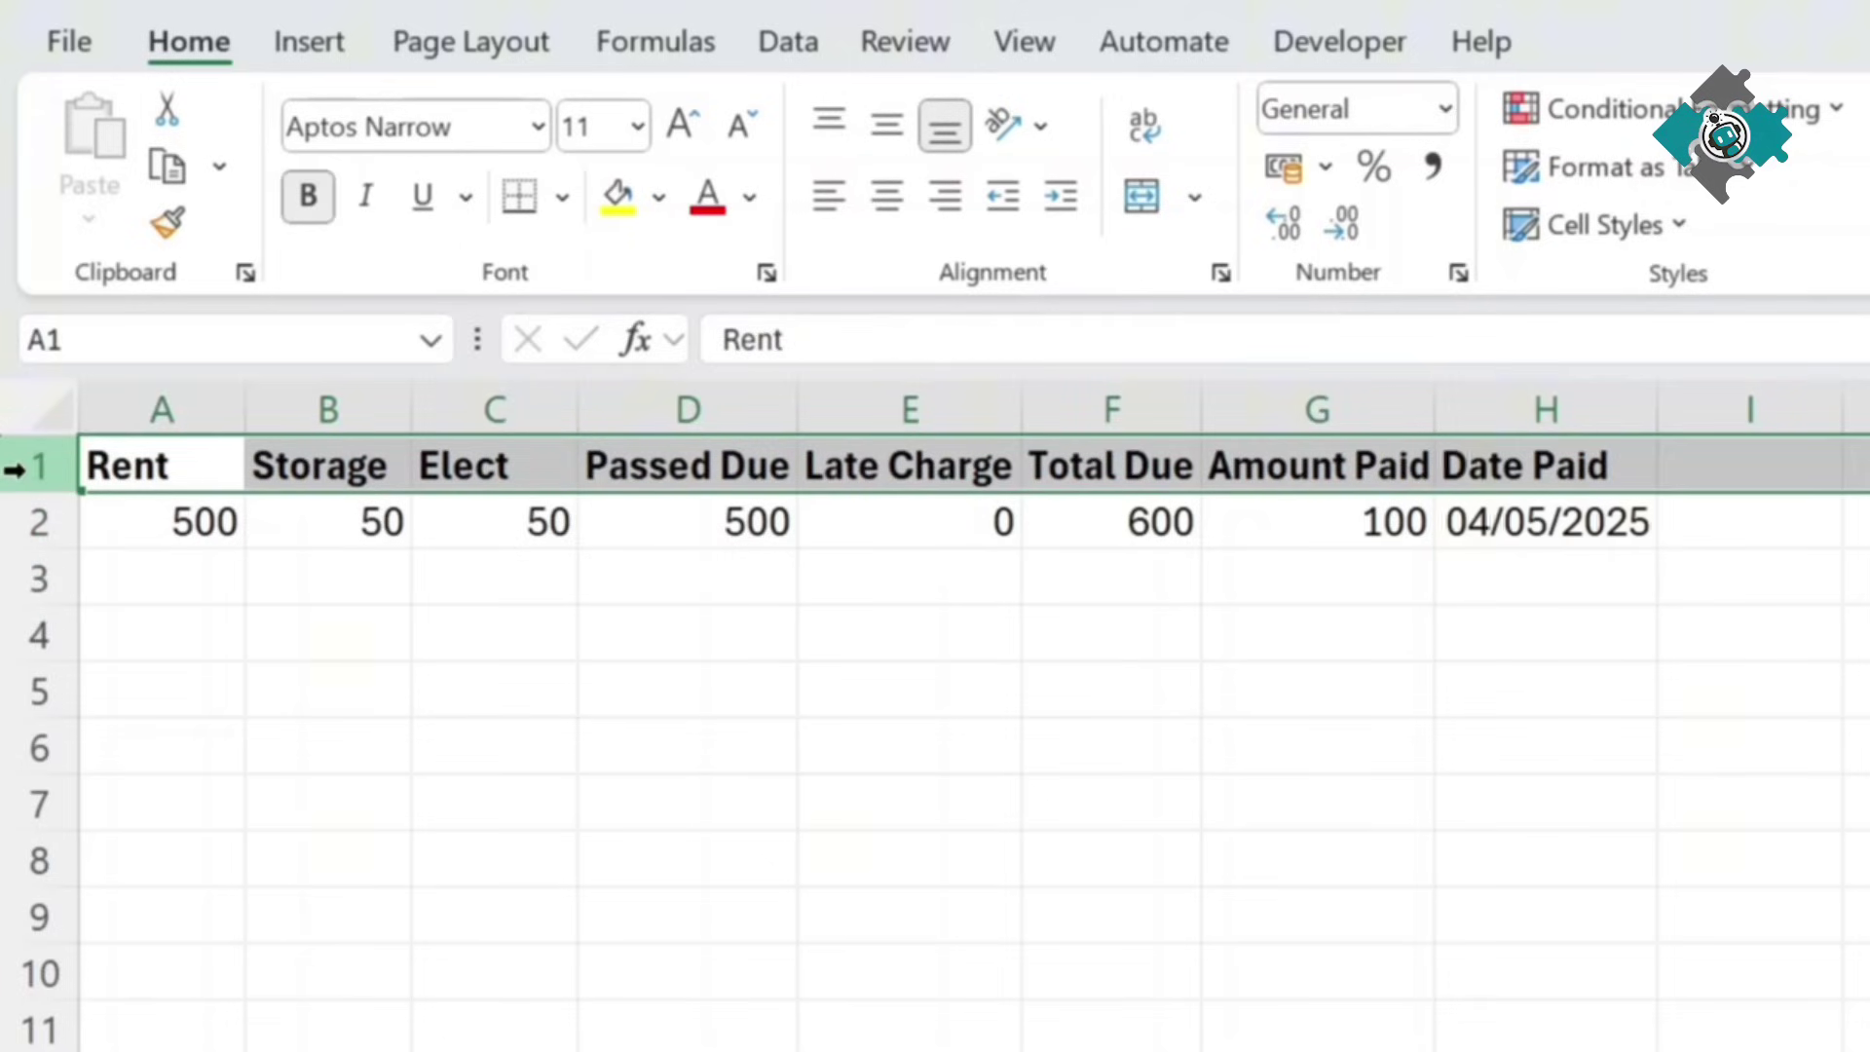
key(ctrl+shift+plus)
click(1371, 471)
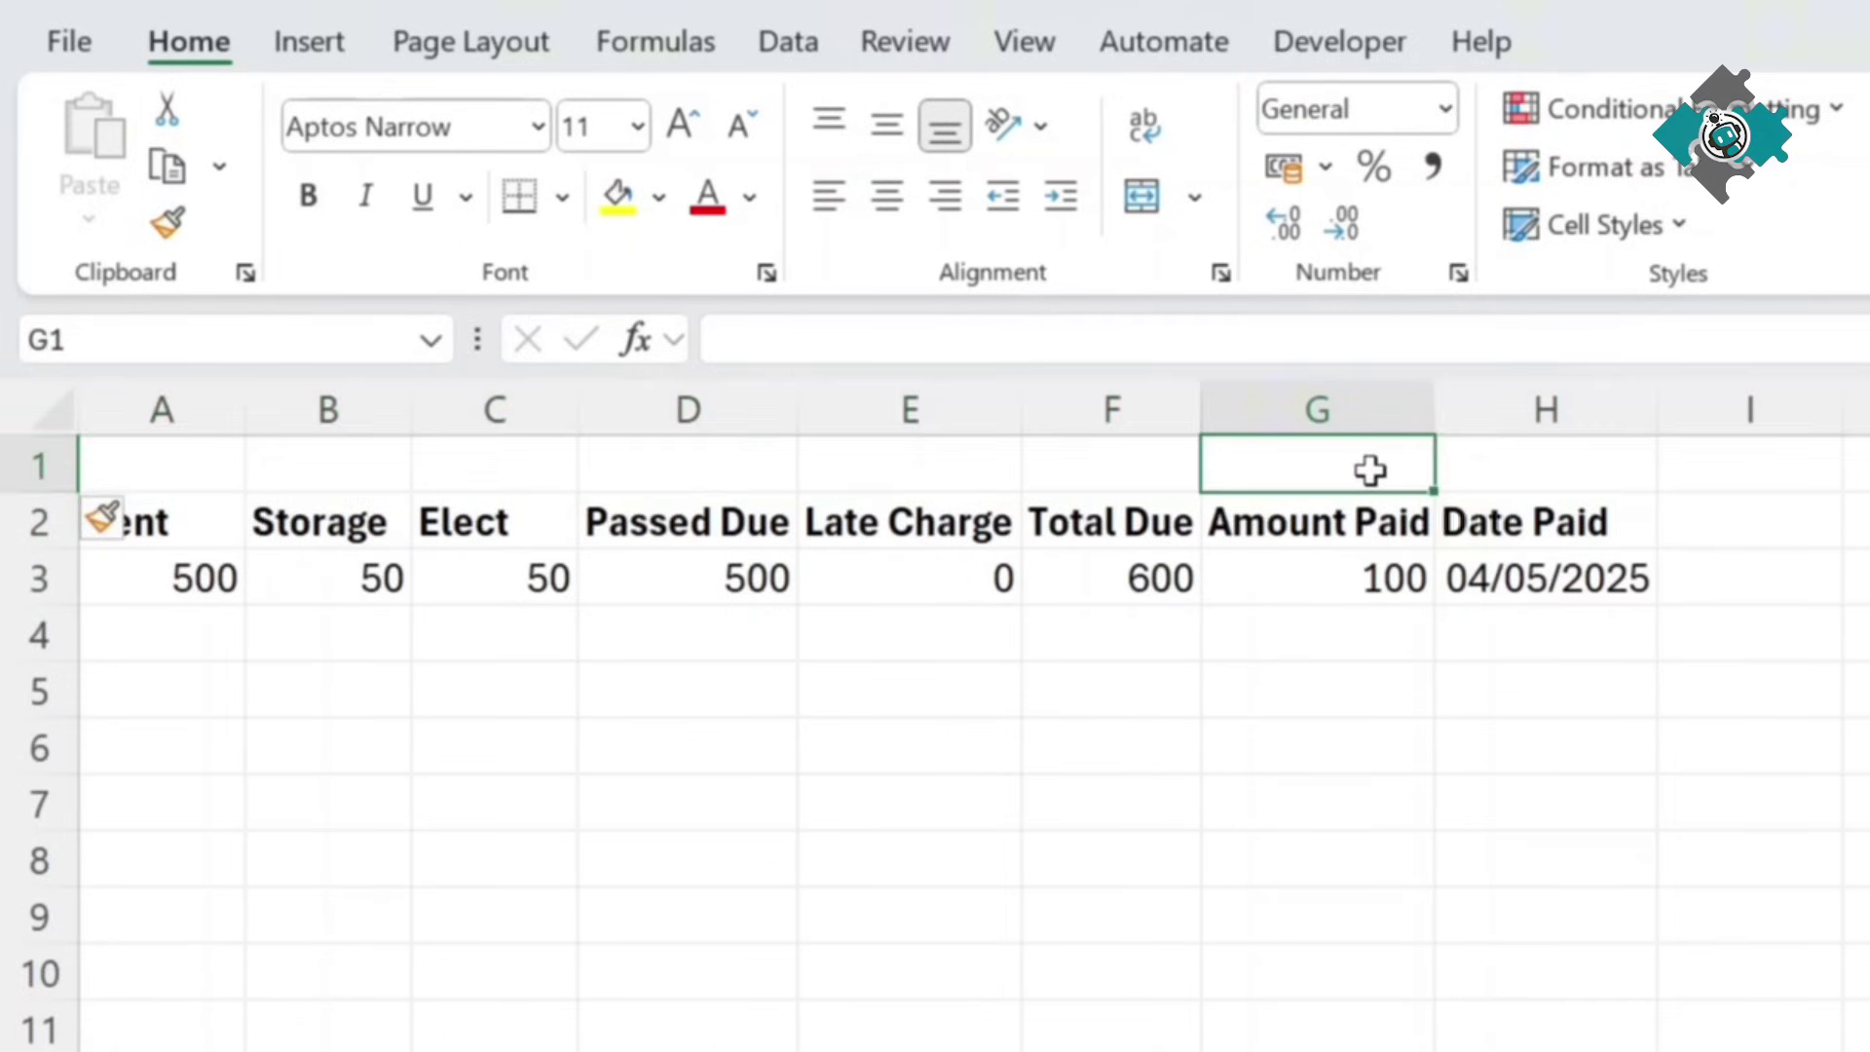
text(Late Day)
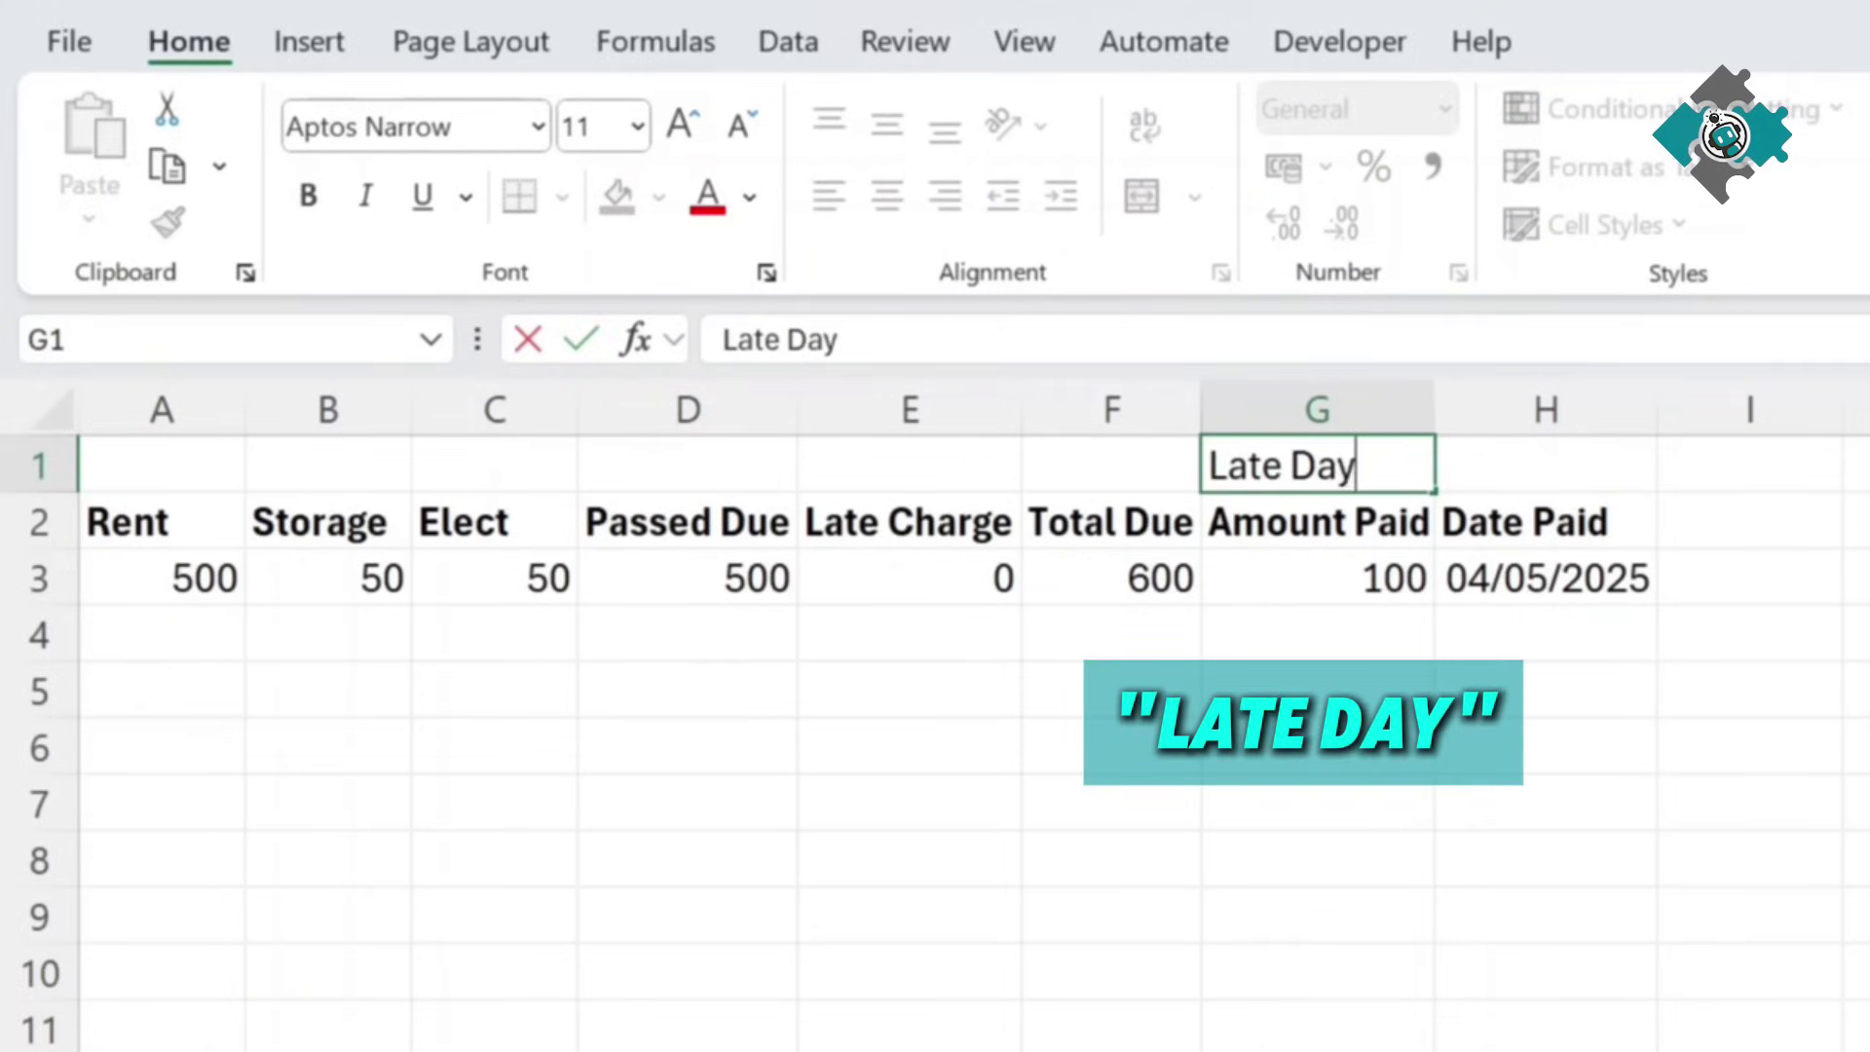
key(Tab)
text(5)
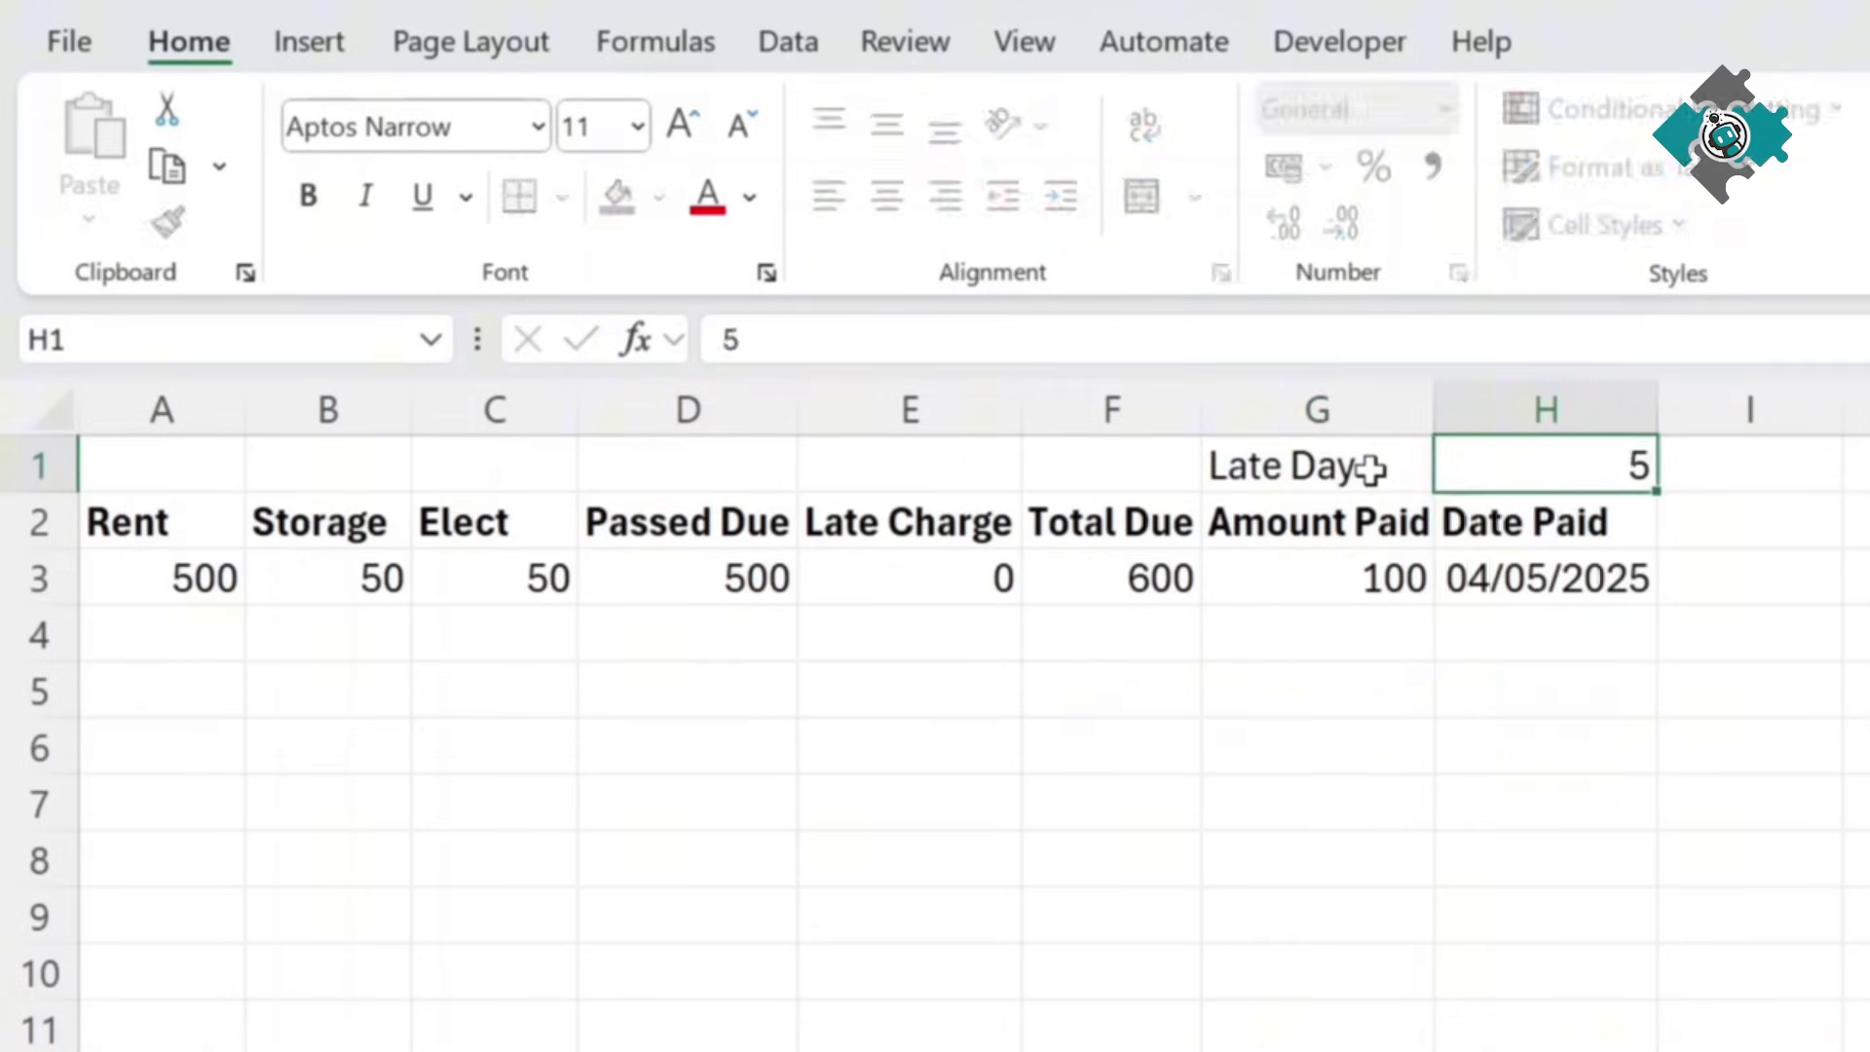
click(1373, 530)
click(1491, 459)
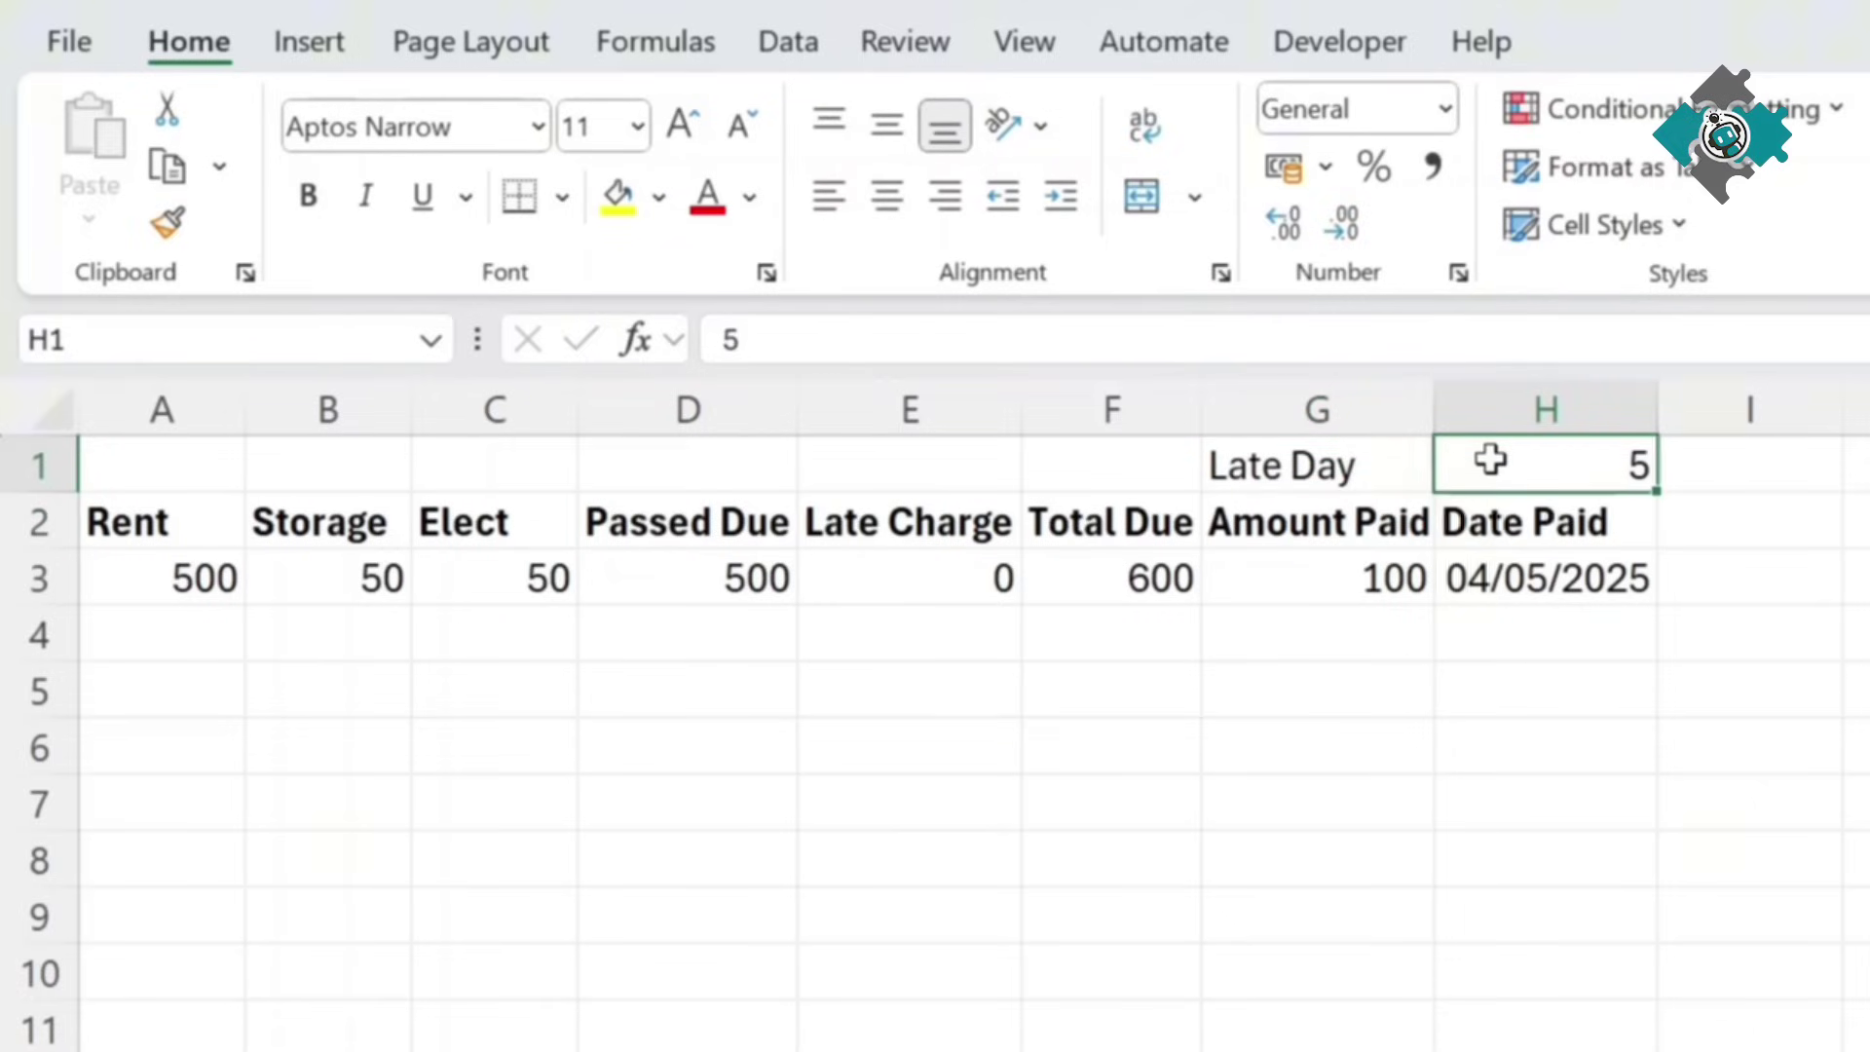
Step: Replace the fixed 5 in the Late Charge formula with the absolute reference $H$1
click(944, 580)
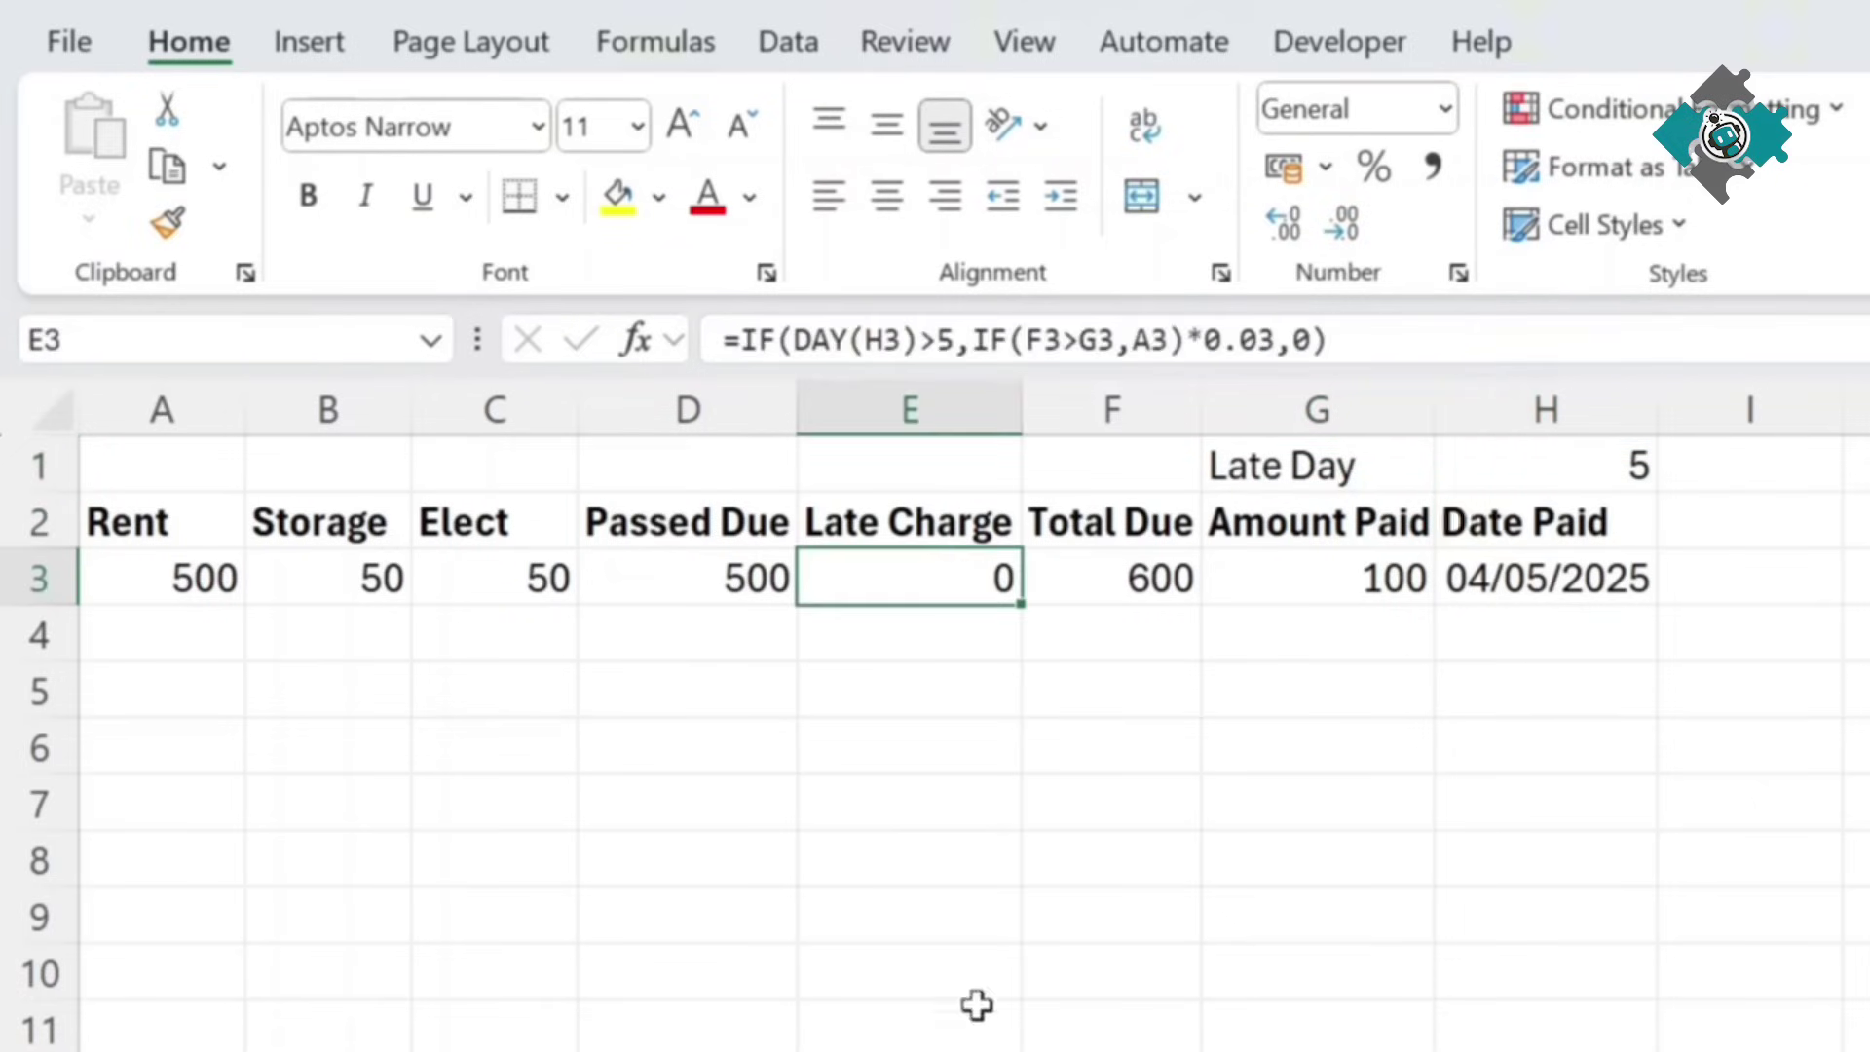
drag(969, 649, 974, 1038)
click(1508, 466)
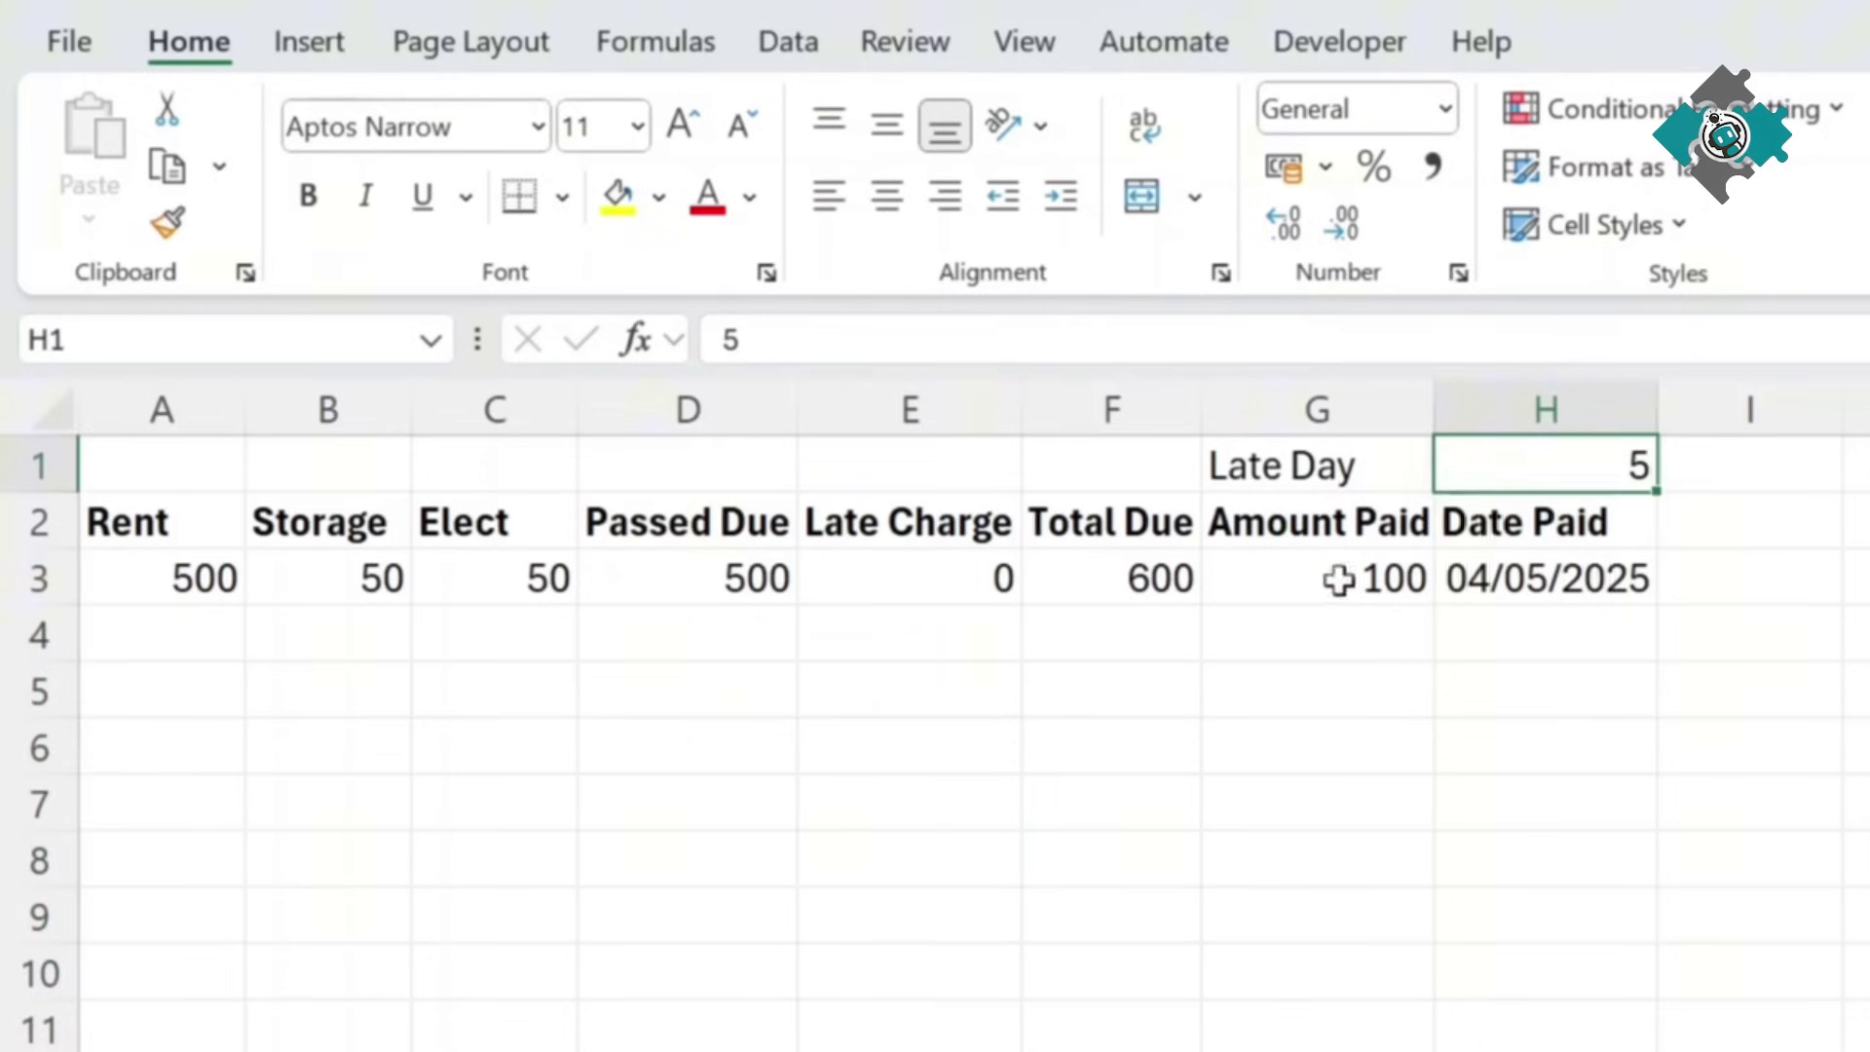
click(944, 580)
double_click(940, 340)
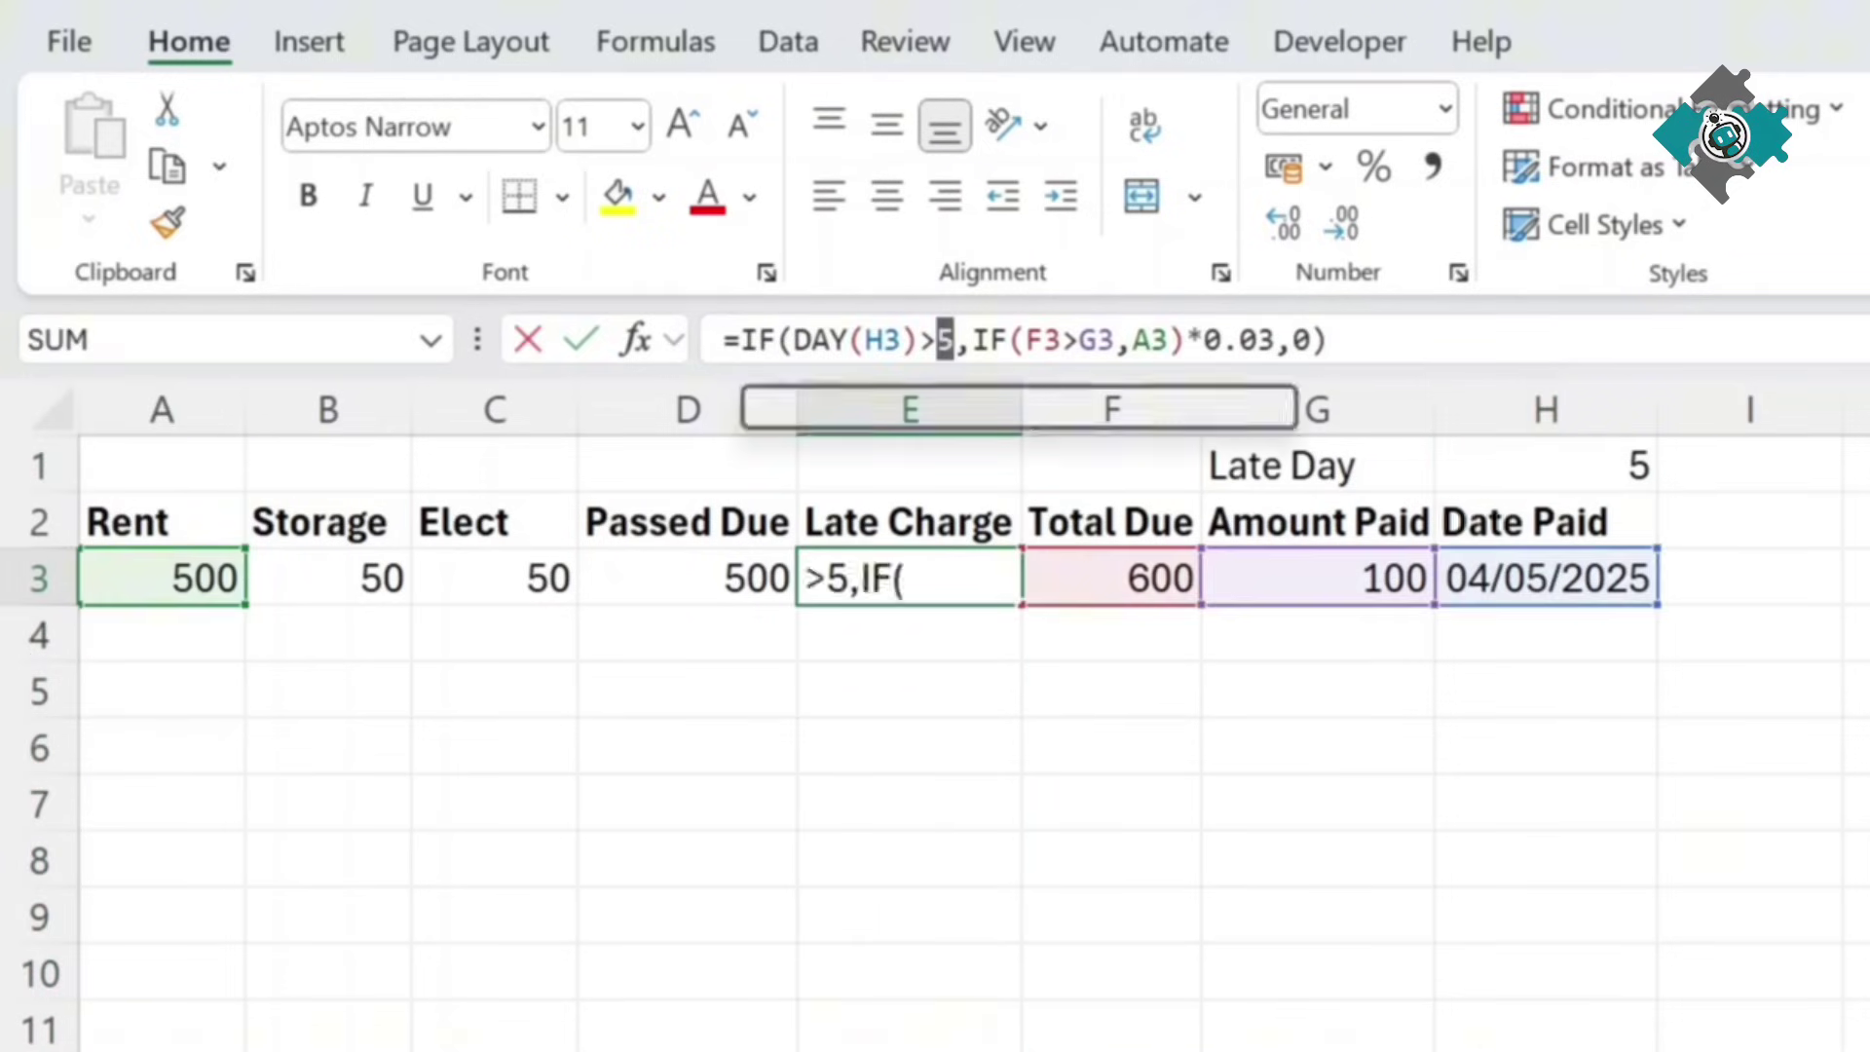
click(1591, 466)
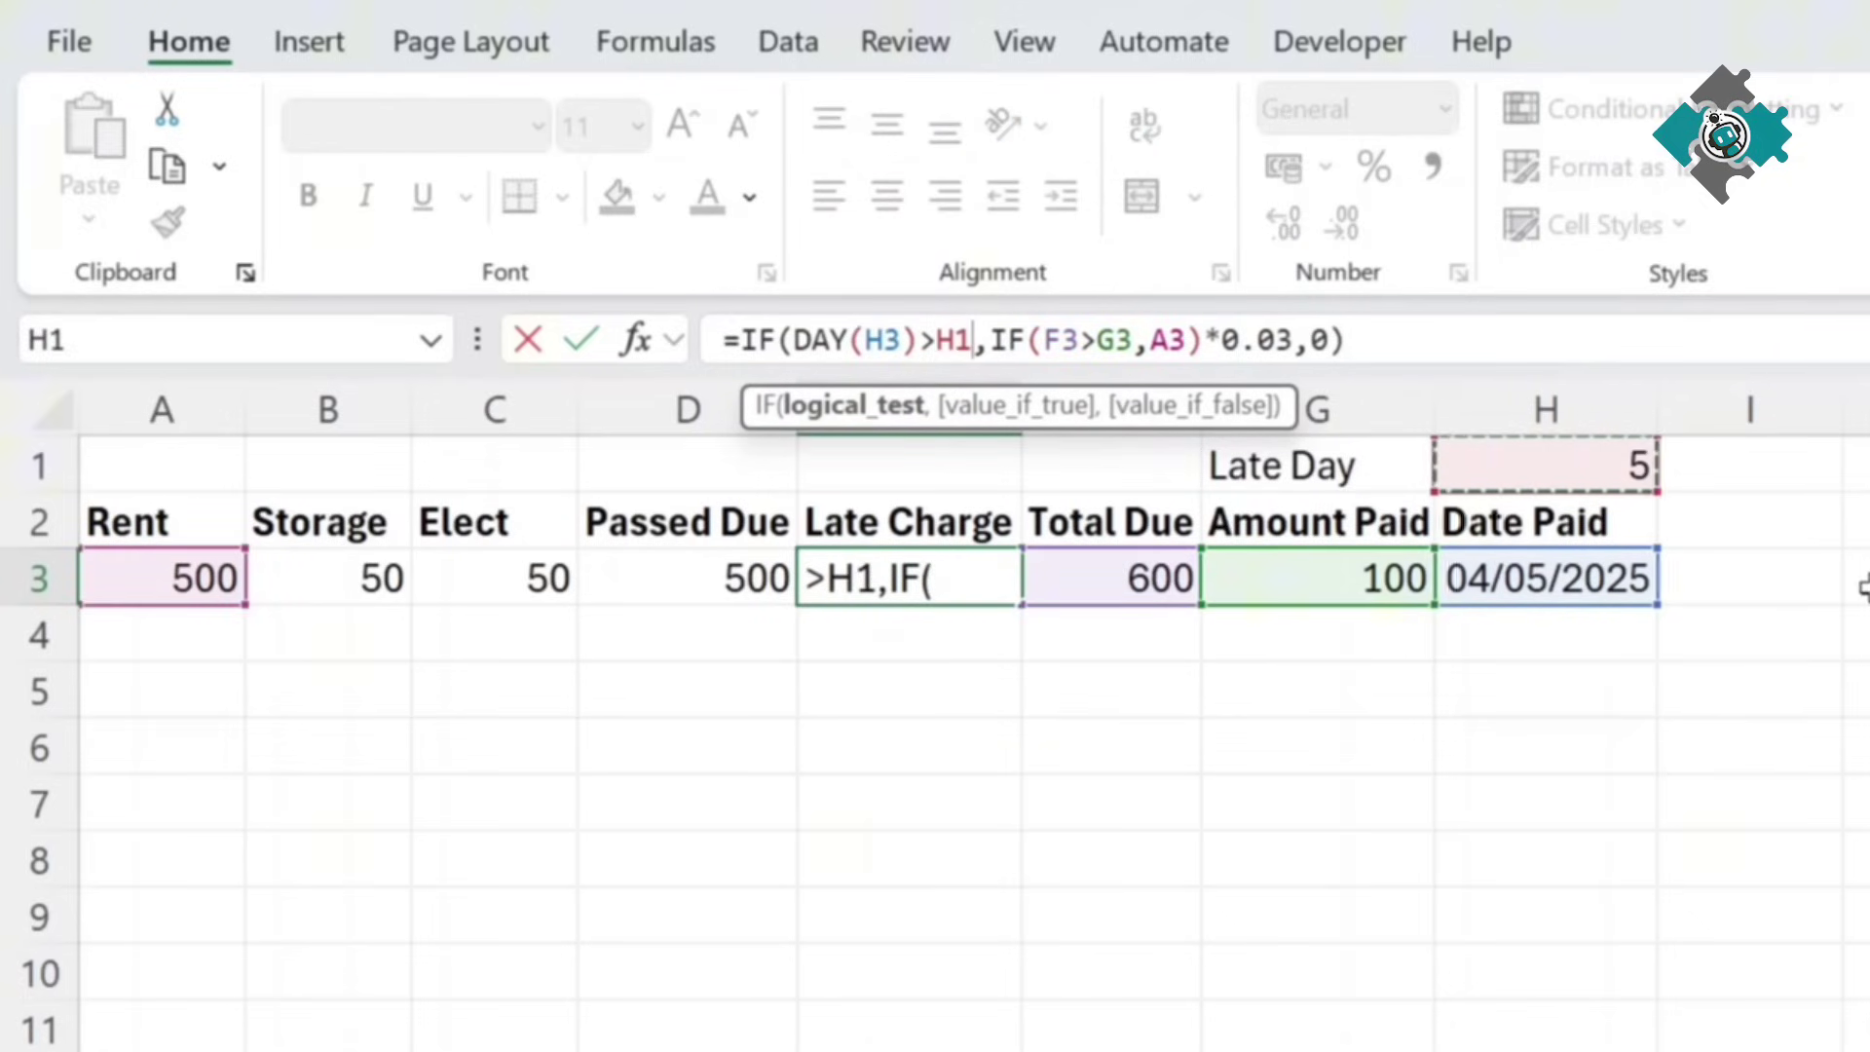
key(F4)
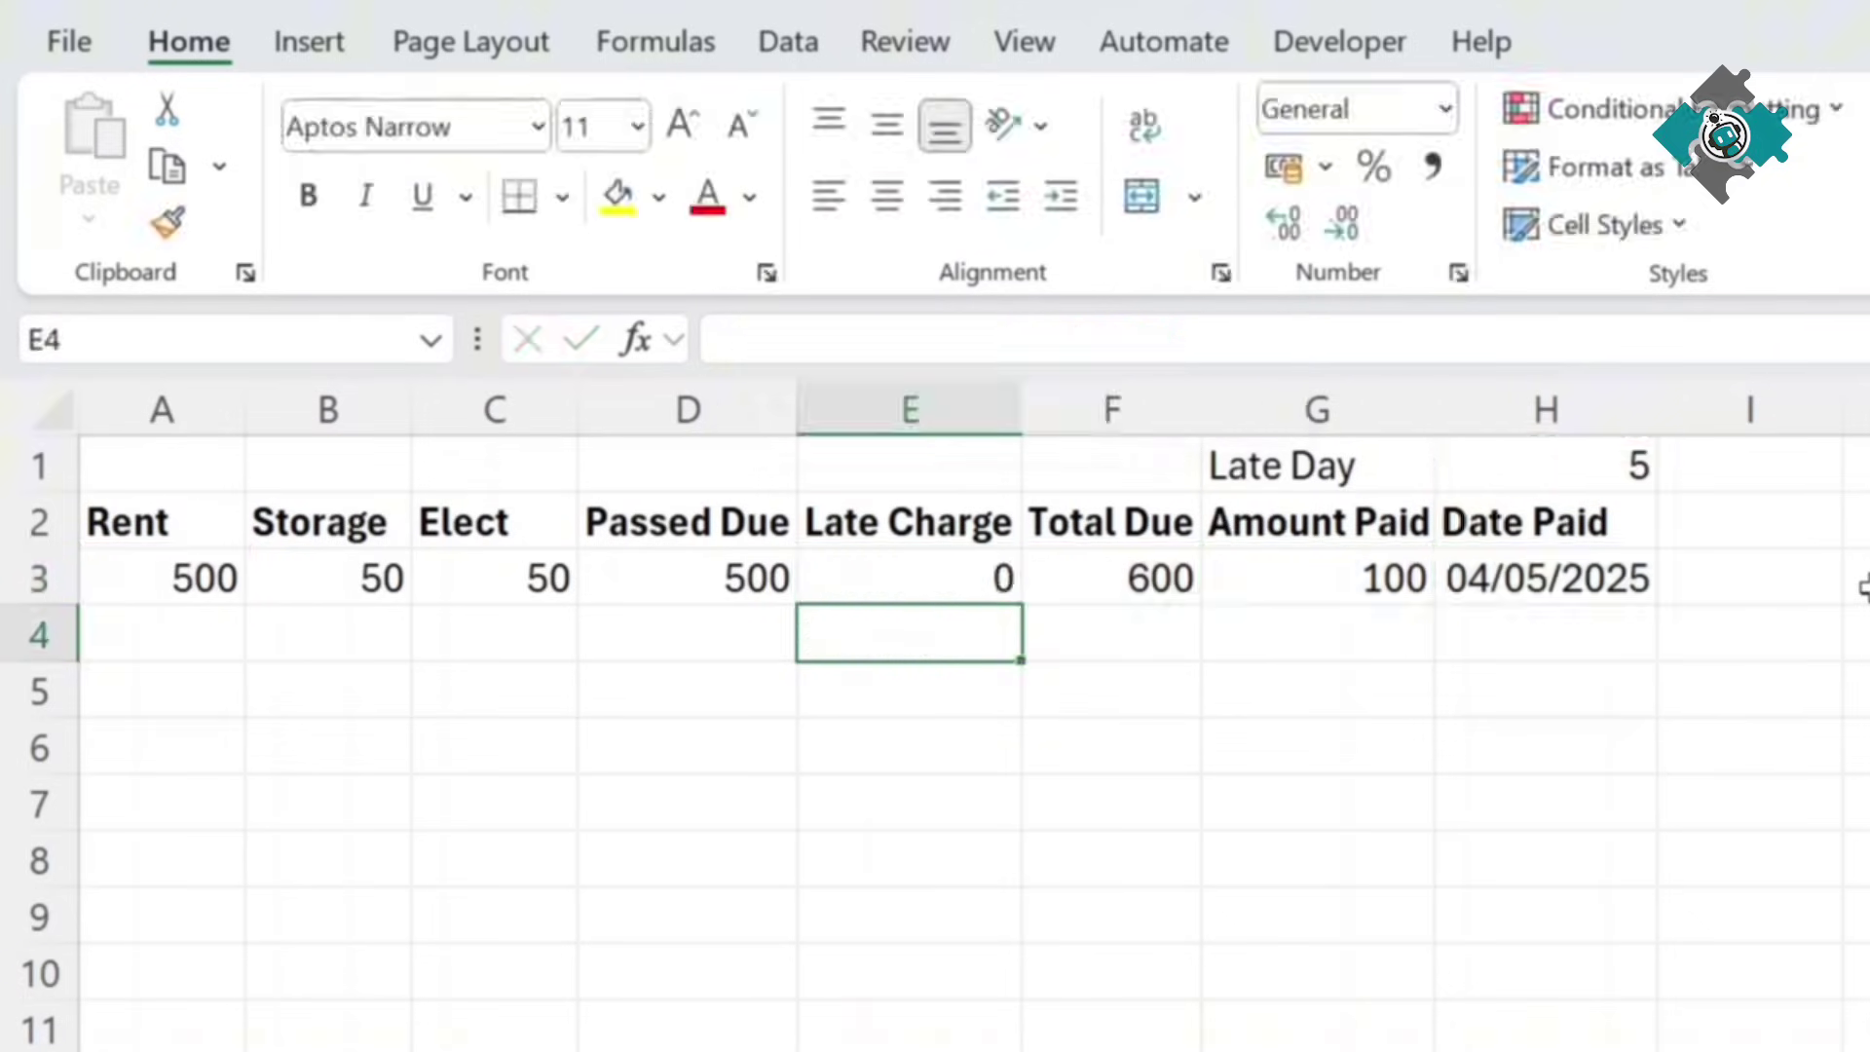
key(Return)
Step: Set the Late Day value in H1 to 3, making the Late Charge 15
click(1592, 466)
text(3)
key(ctrl+Return)
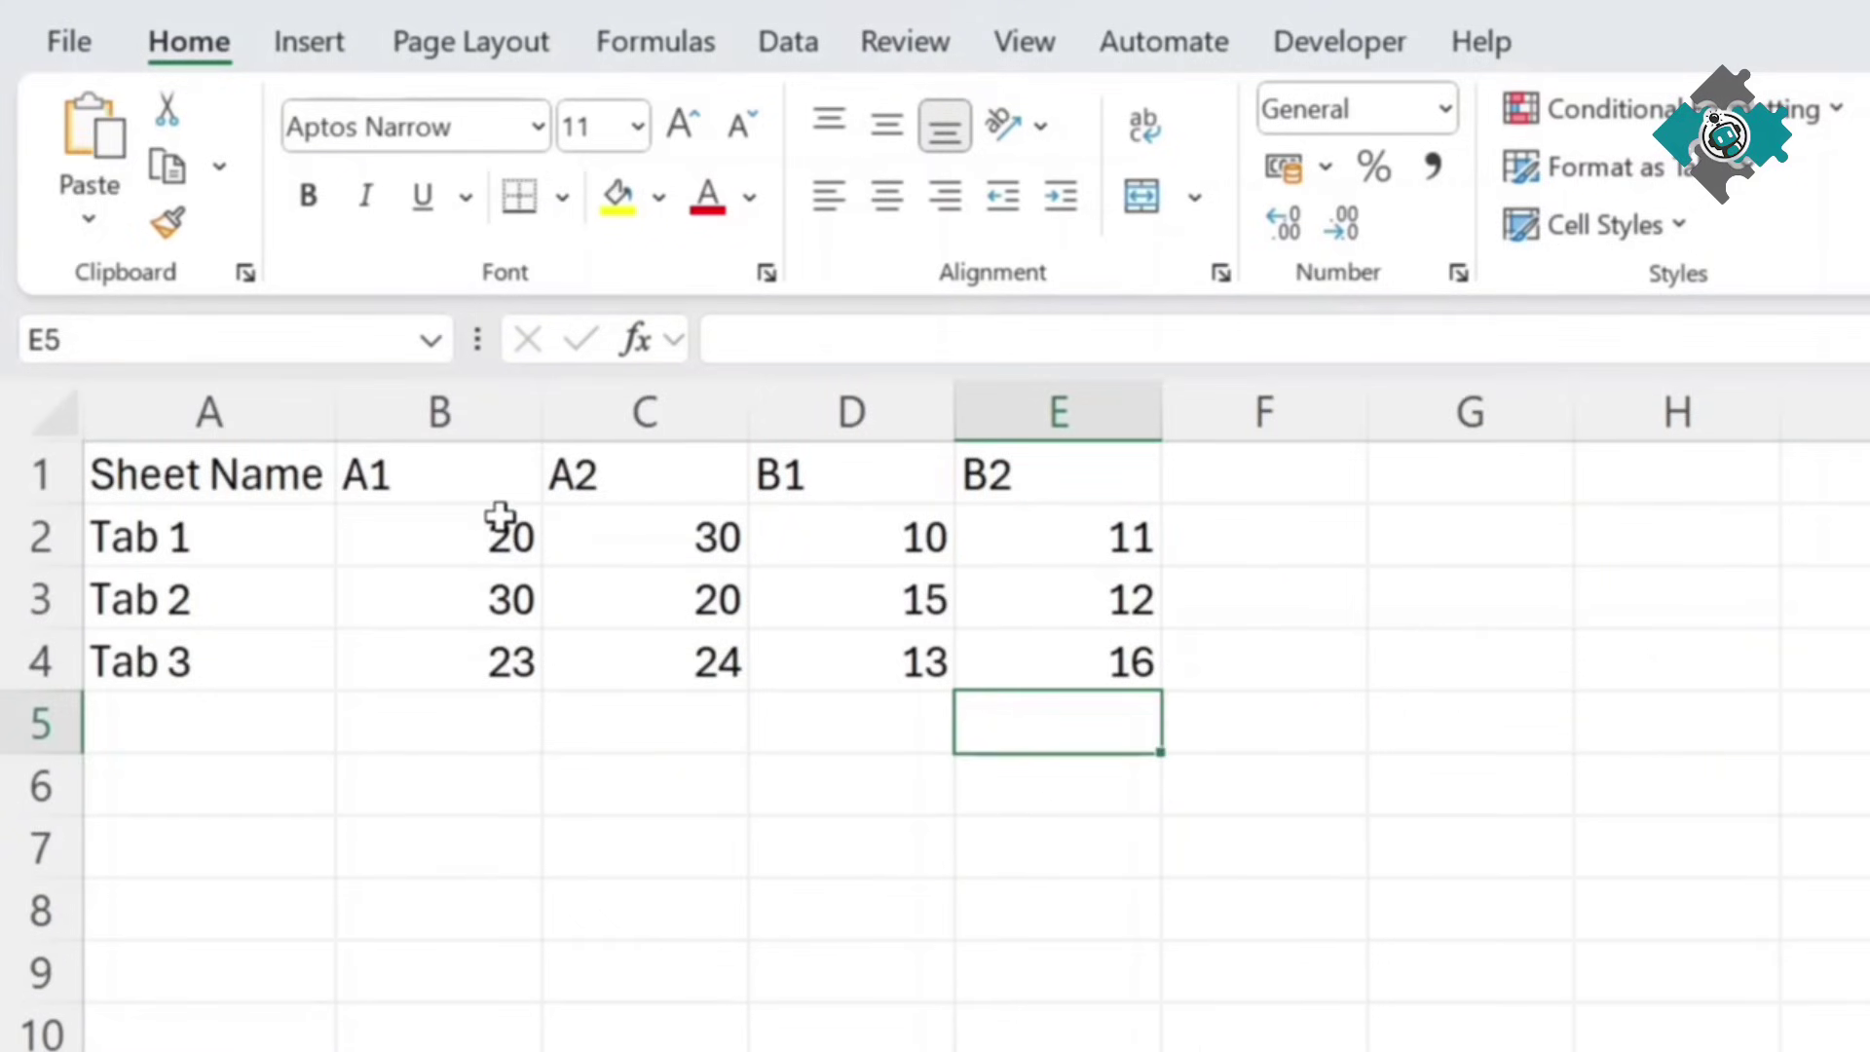
Step: Highlight the Reddit question's lines about roughly 600 tabs and pulling cells onto a summary page
click(501, 521)
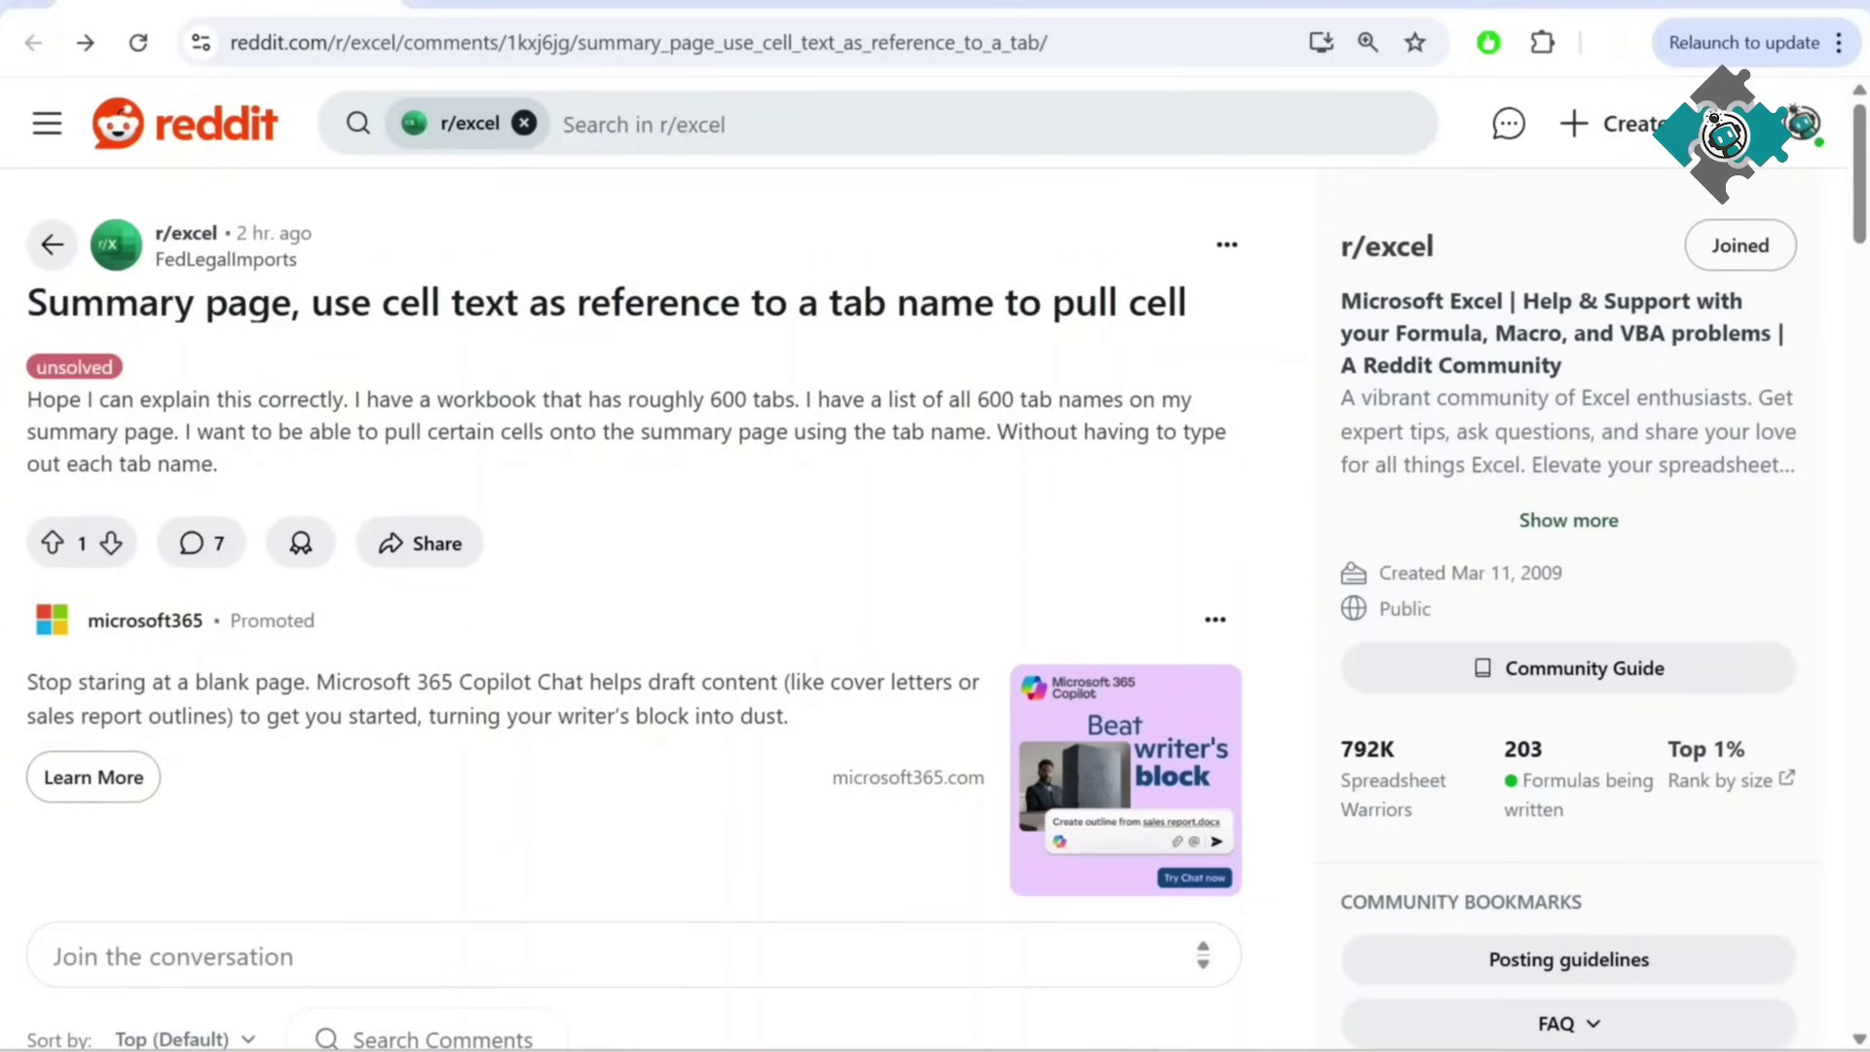
drag(352, 401, 804, 401)
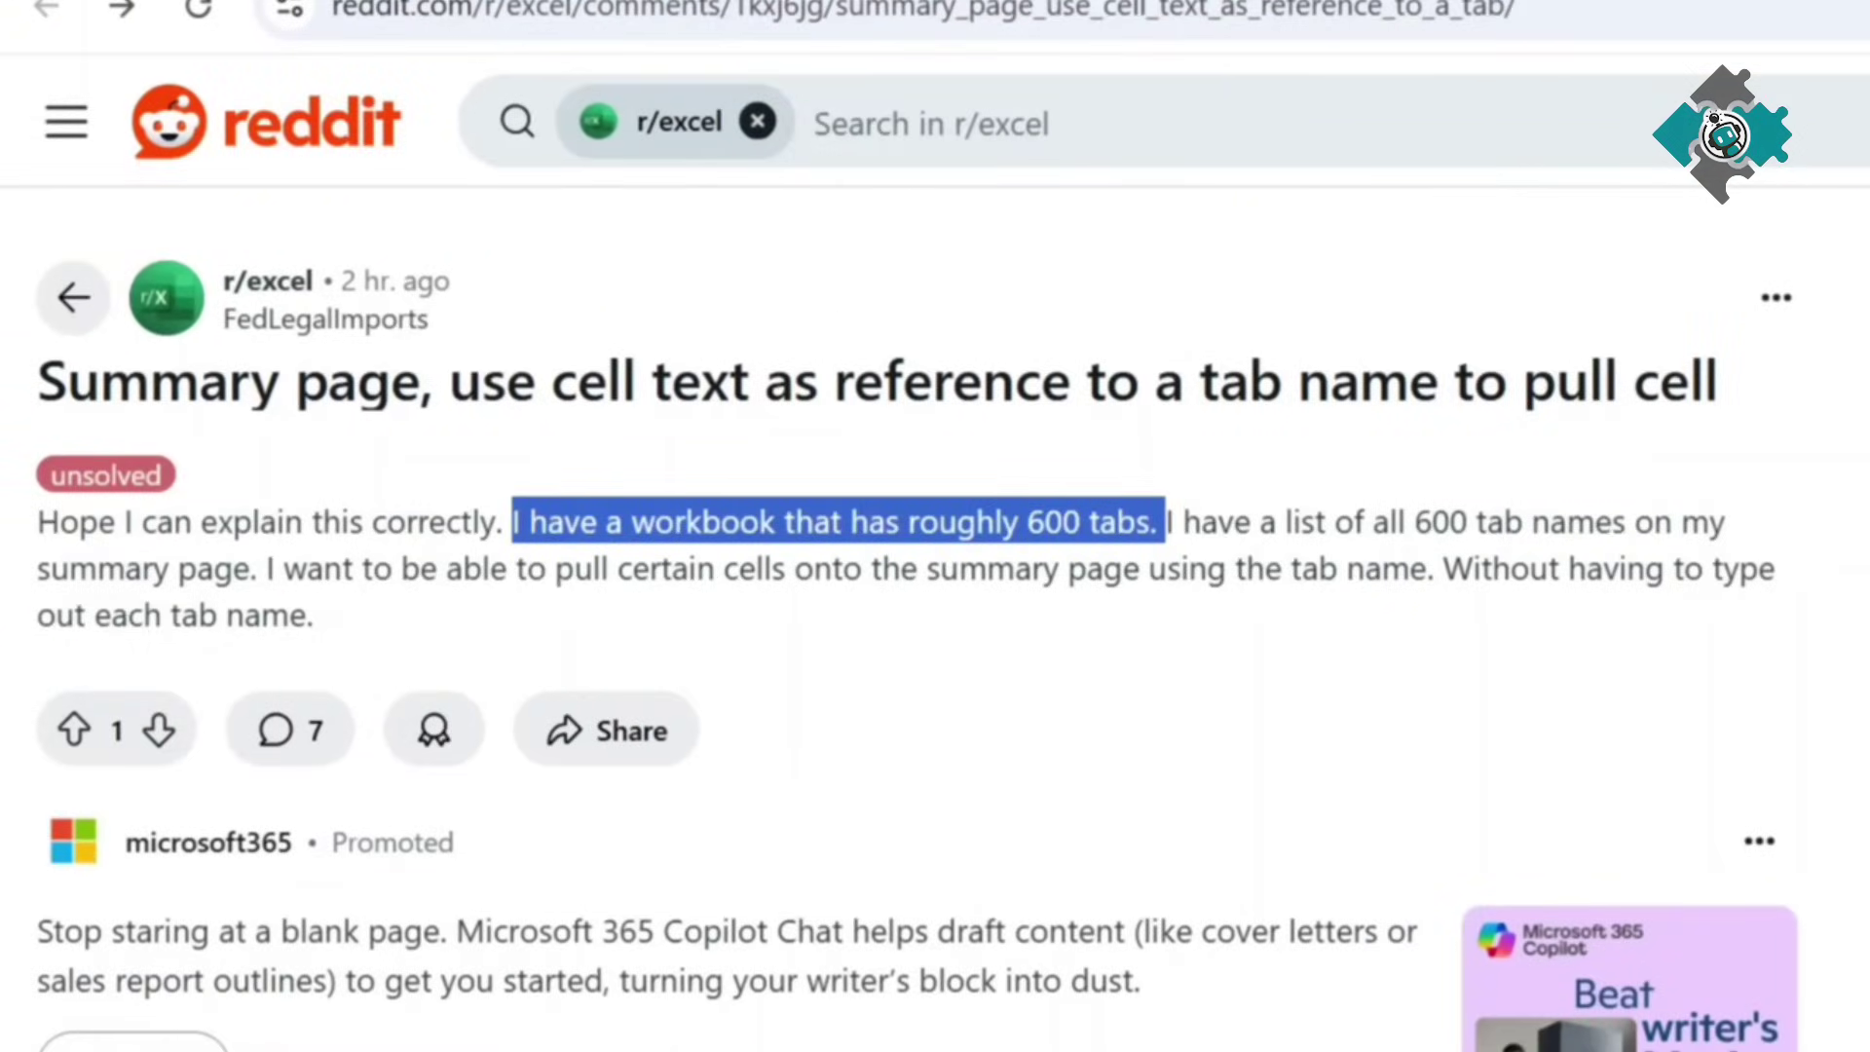
click(1479, 461)
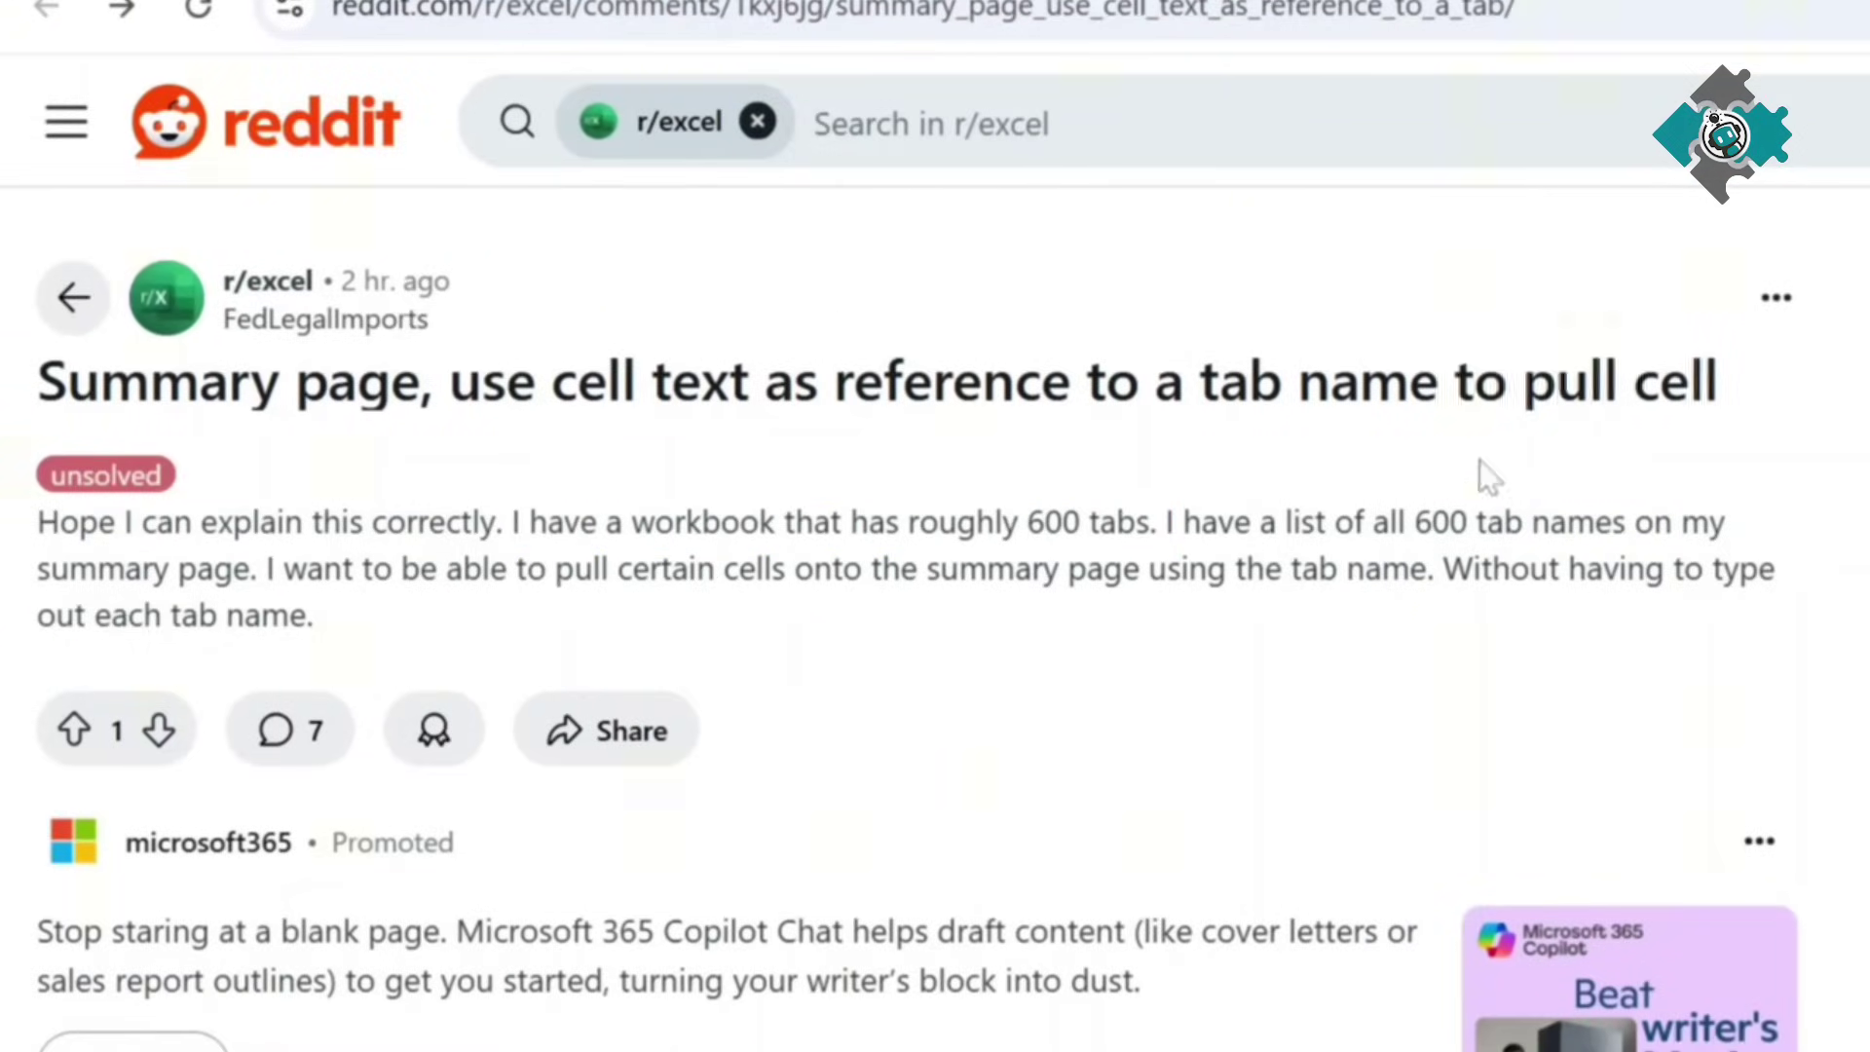
drag(1449, 522, 1565, 522)
click(1565, 522)
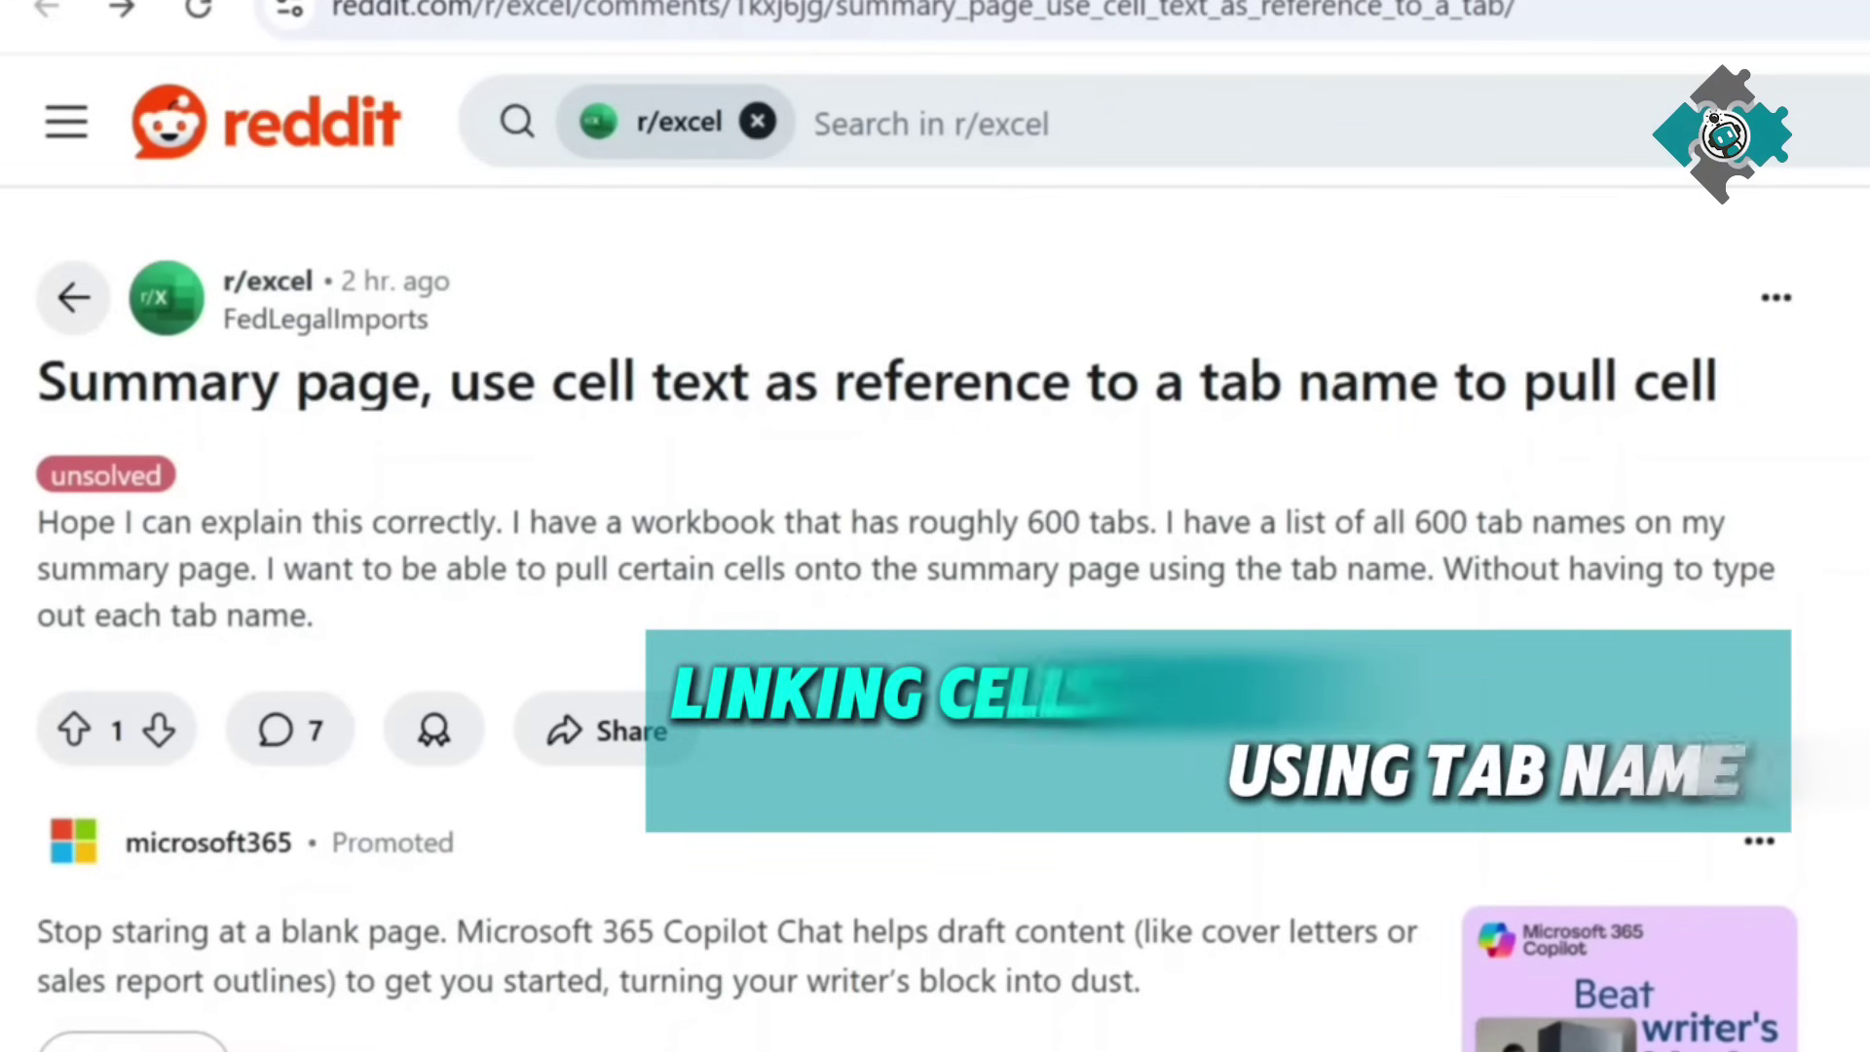
drag(618, 569, 1043, 569)
click(1043, 569)
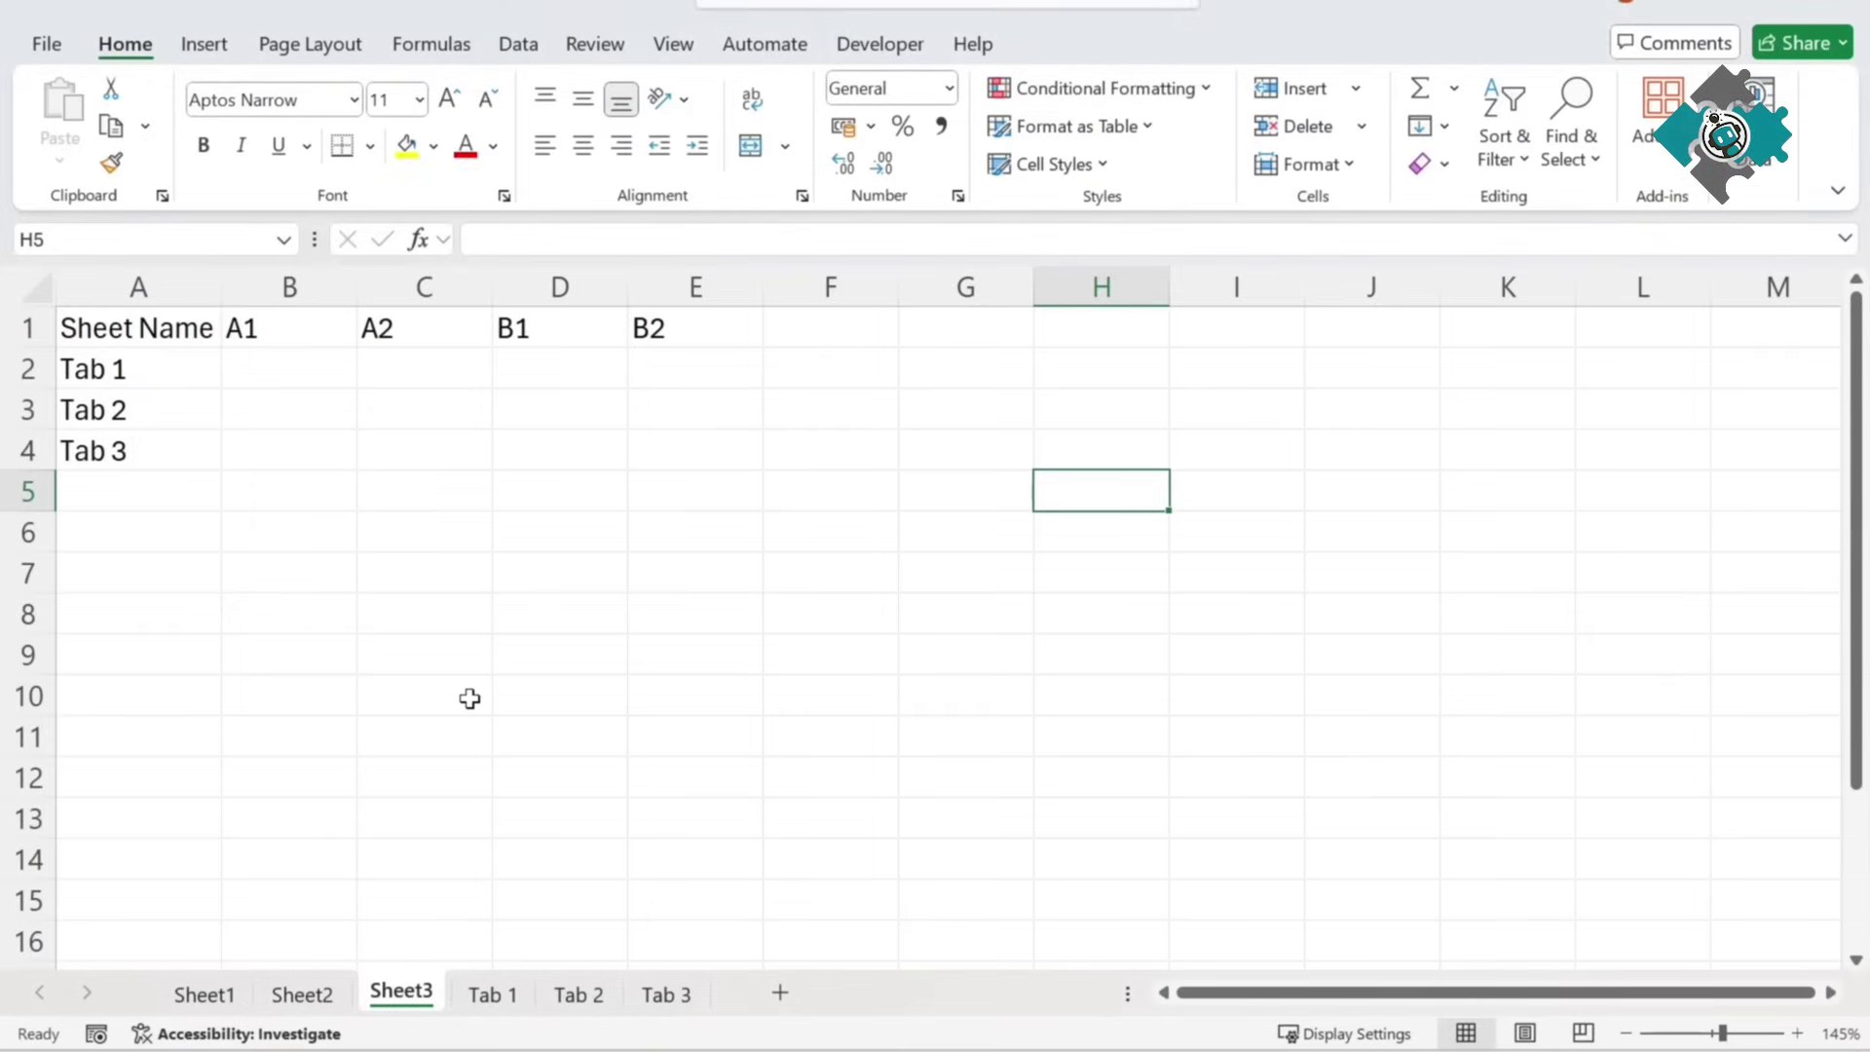
Step: Link Sheet3's B2 to Tab 1's A1 with ='Tab 1'!A1, showing 20
click(515, 994)
click(402, 993)
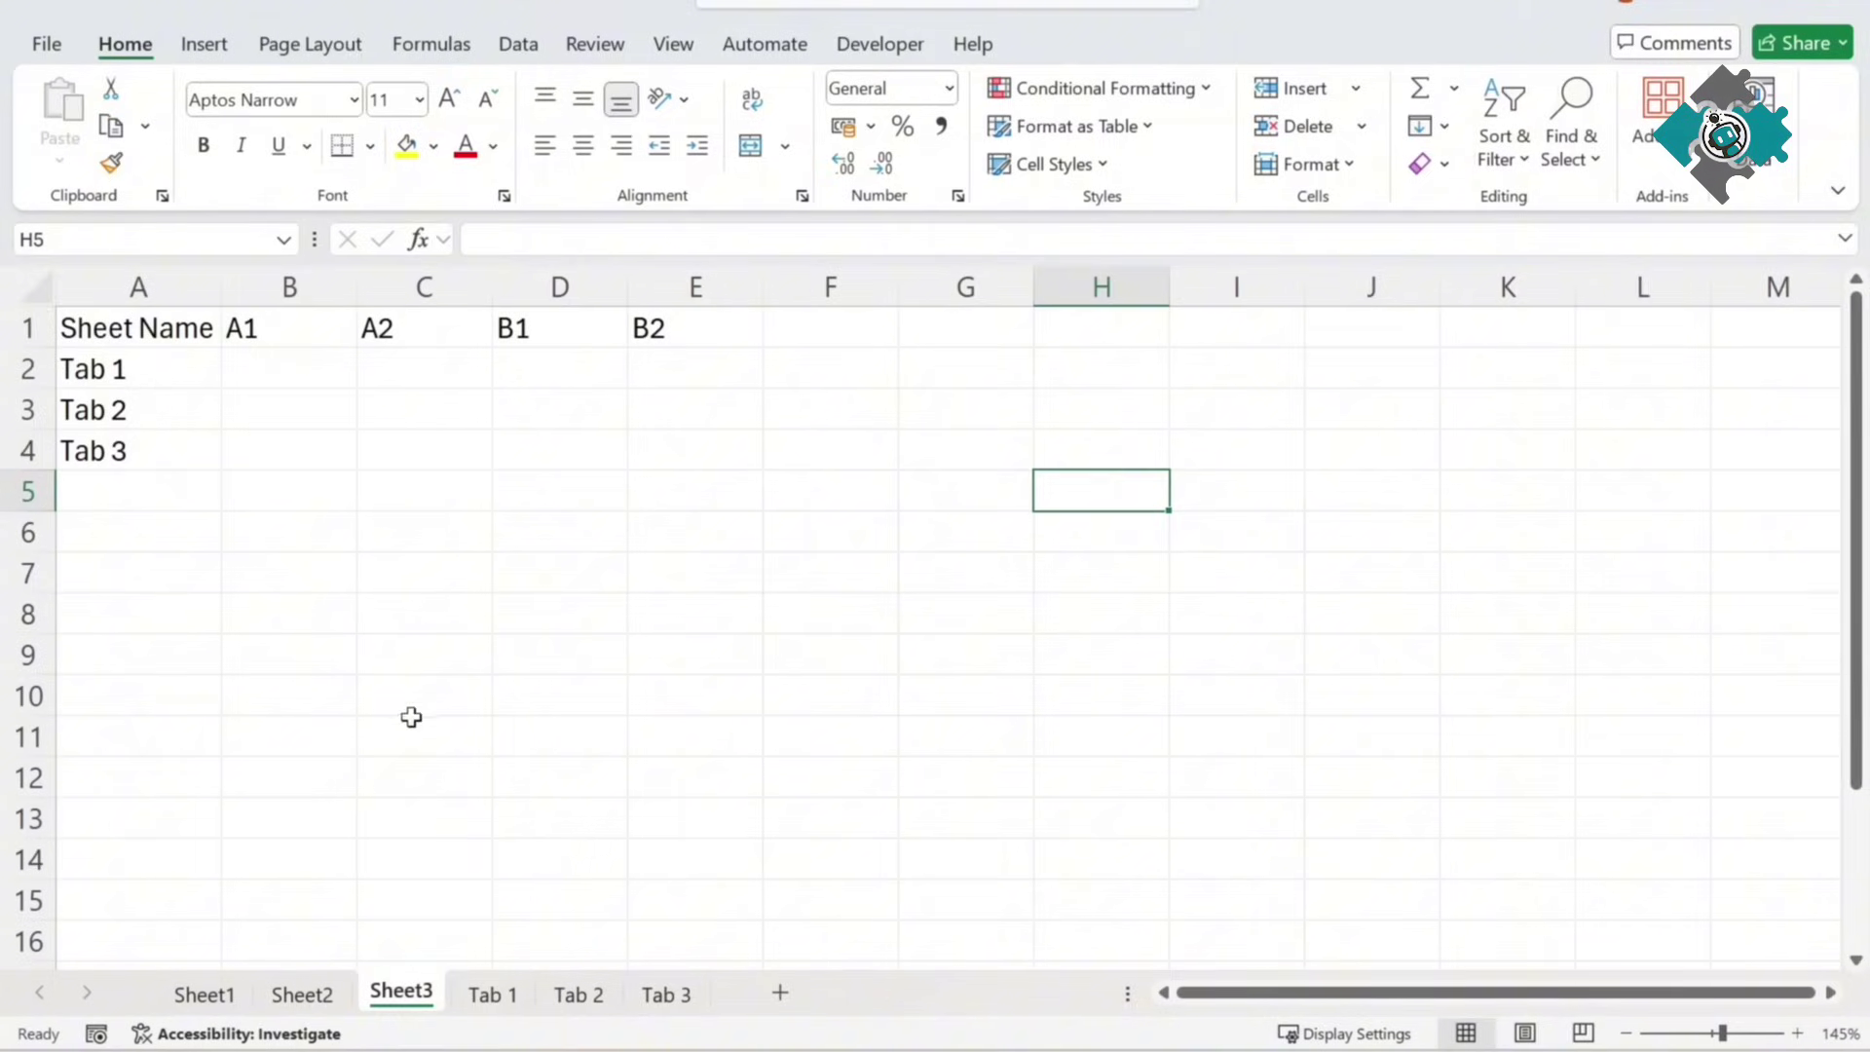
click(294, 369)
text(=)
click(493, 993)
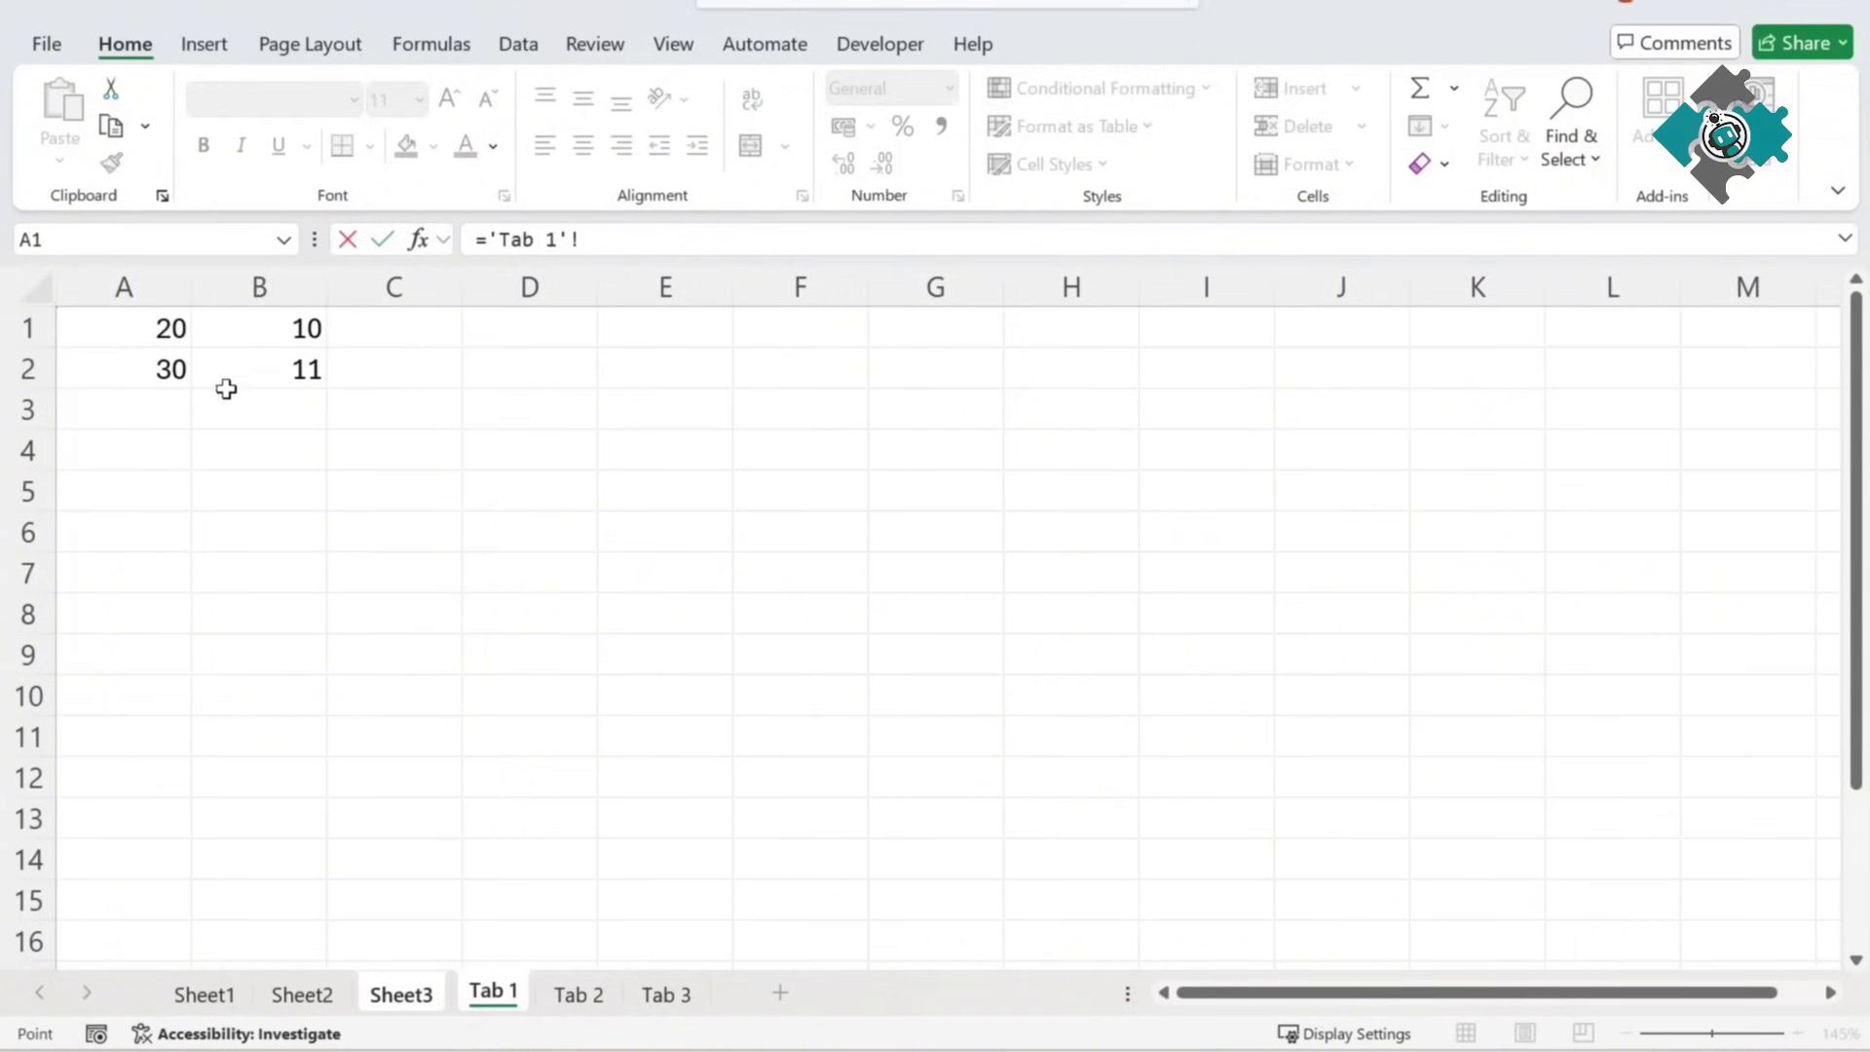
click(168, 329)
key(Return)
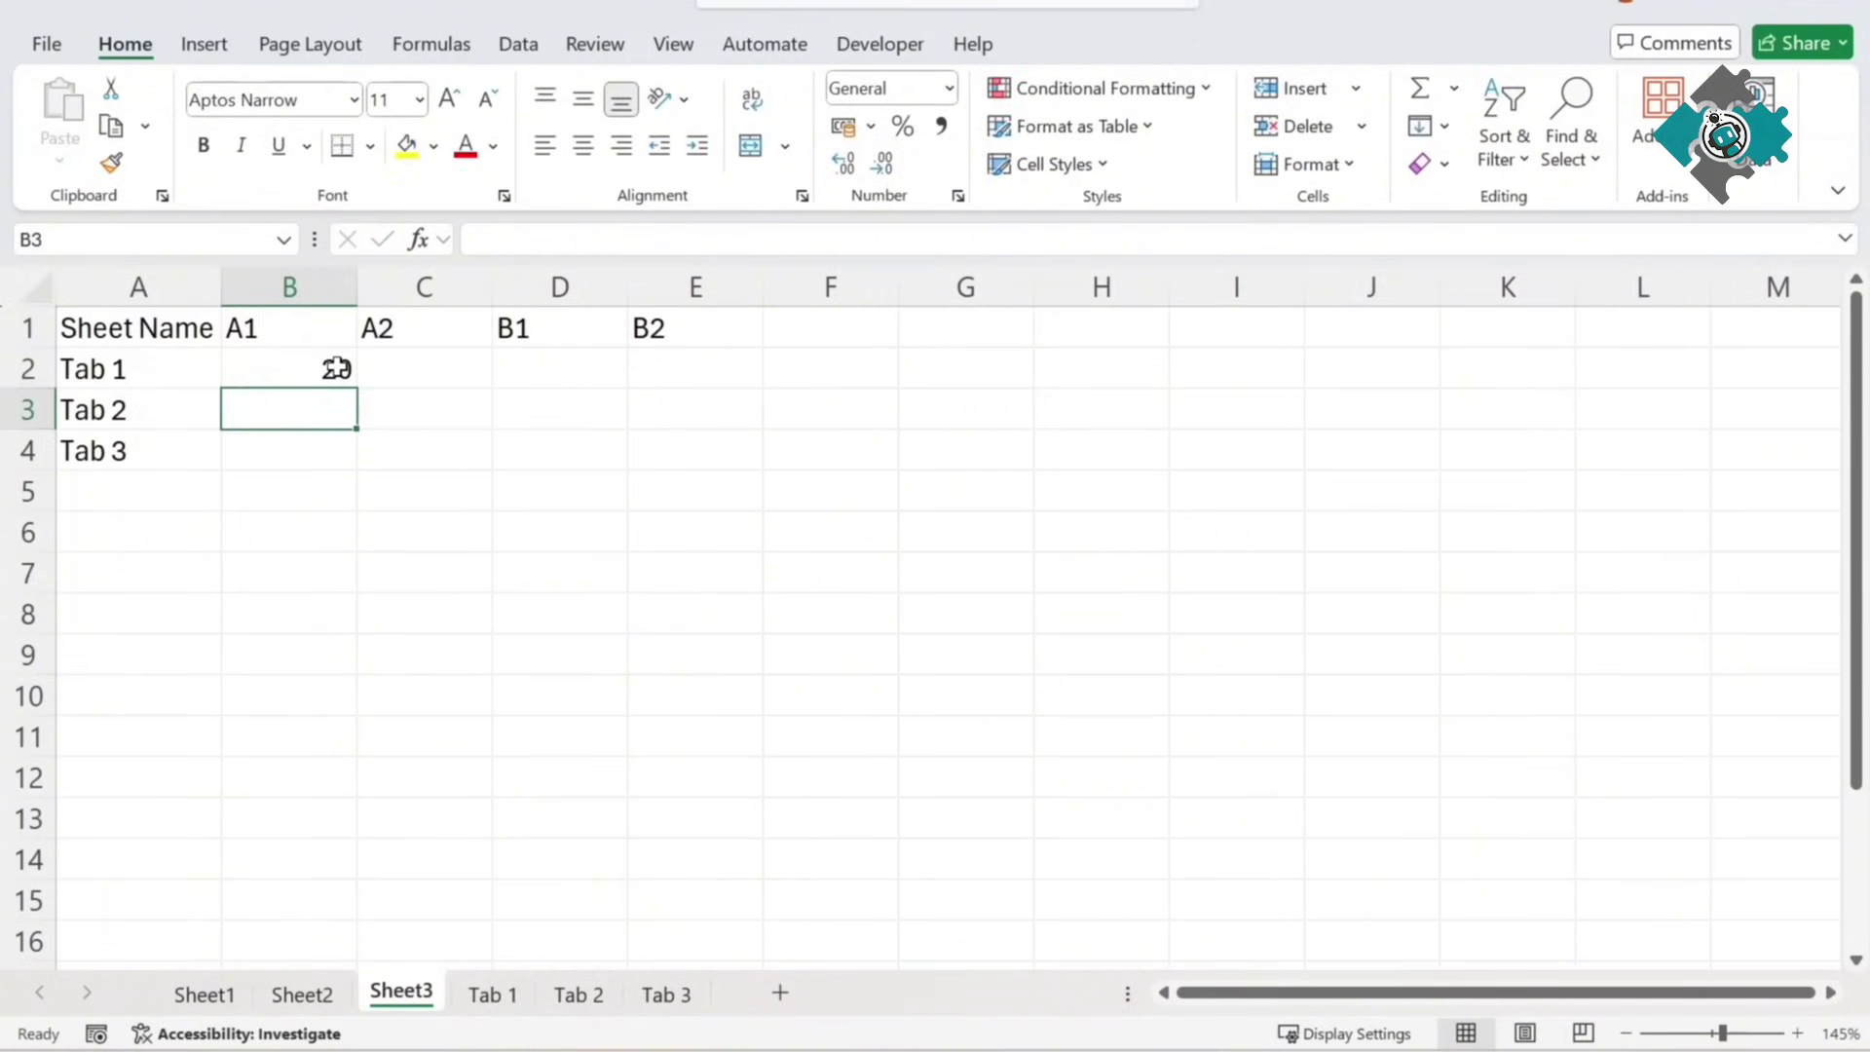
click(332, 368)
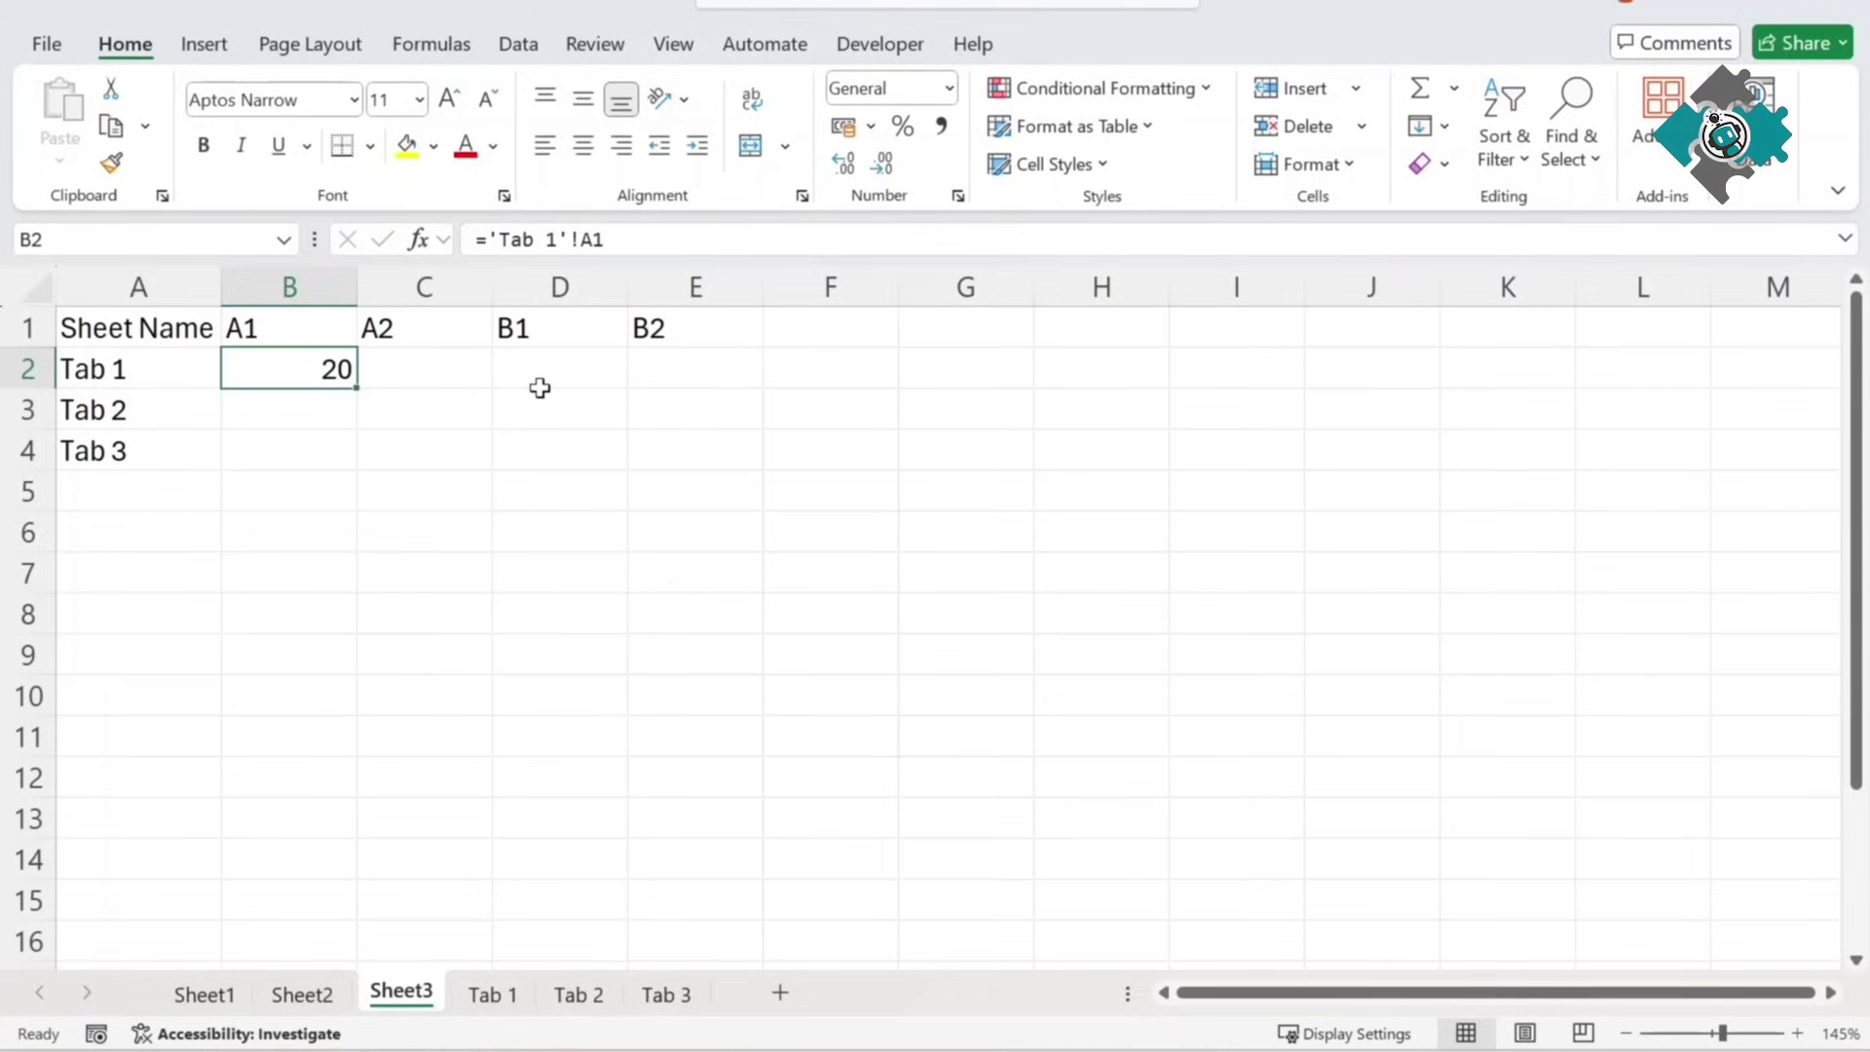
Step: Copy B2's reference text 'Tab 1'!A1 into cell F2 as plain text
click(477, 245)
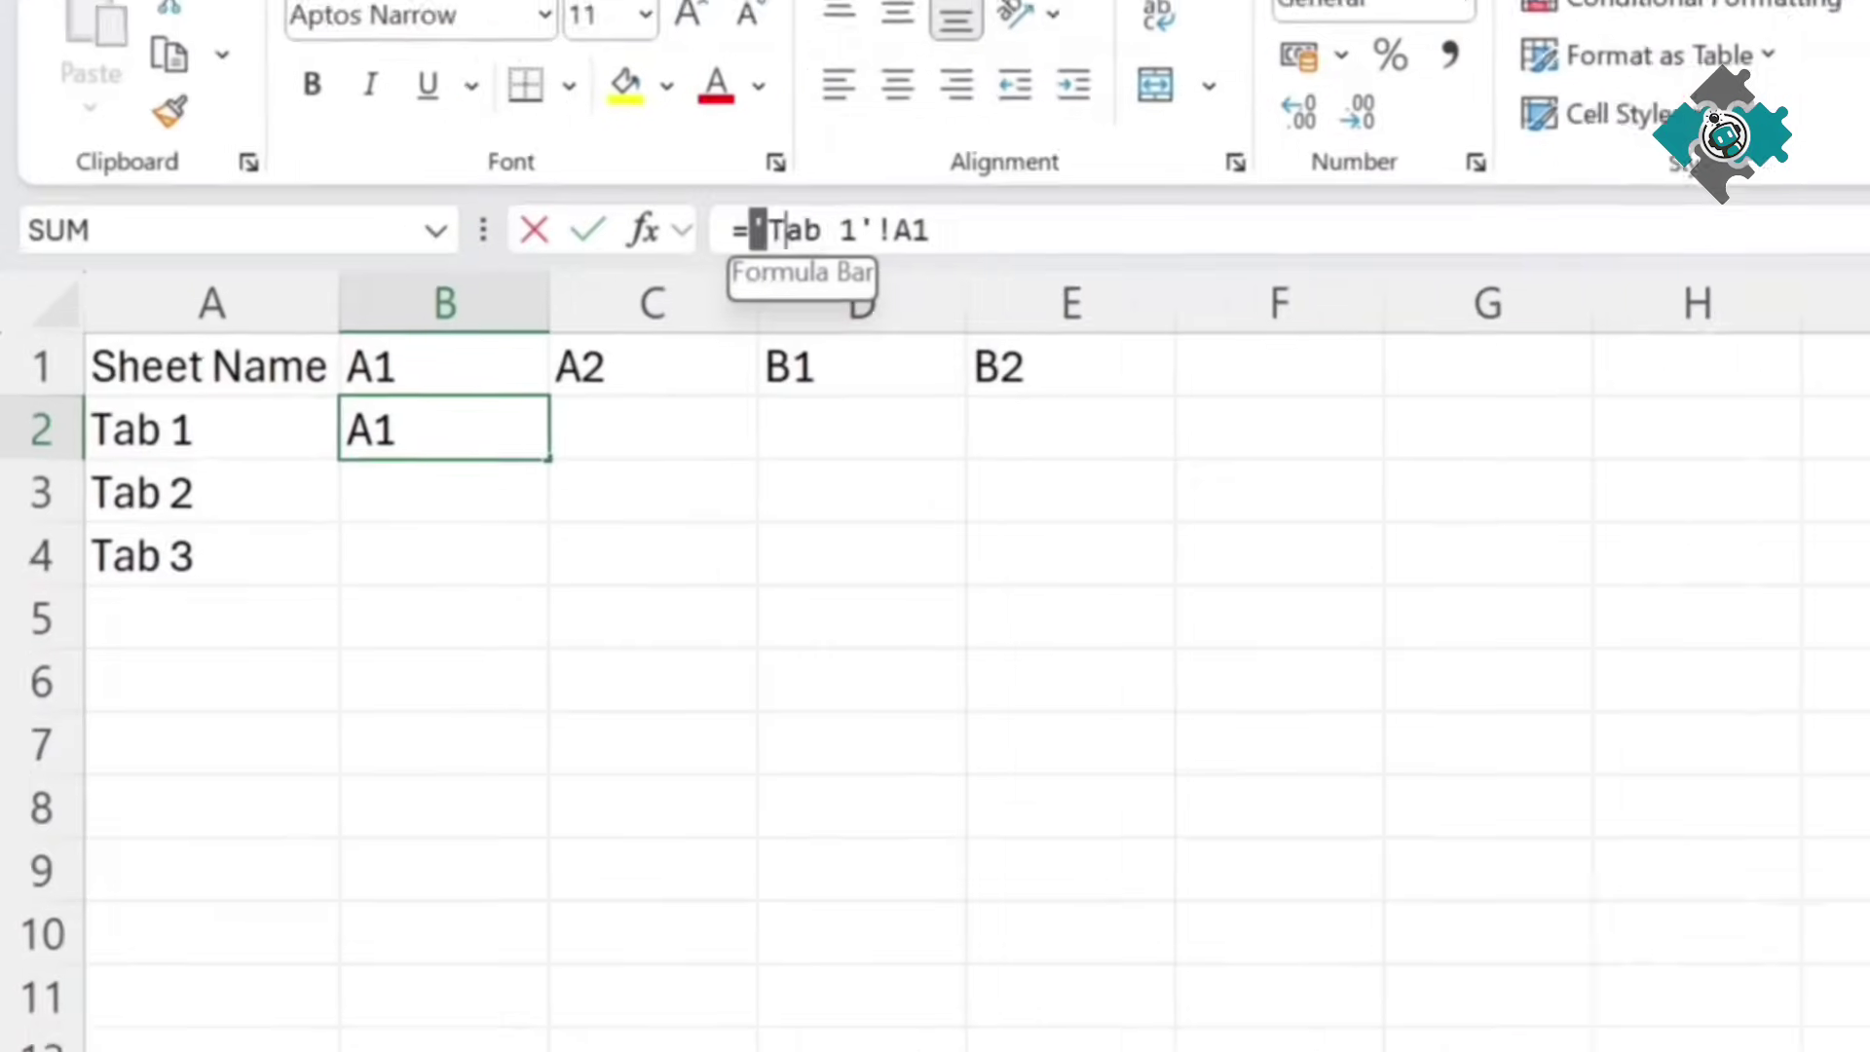
key(shift+End)
key(Escape)
click(828, 369)
click(475, 240)
key(ctrl+v)
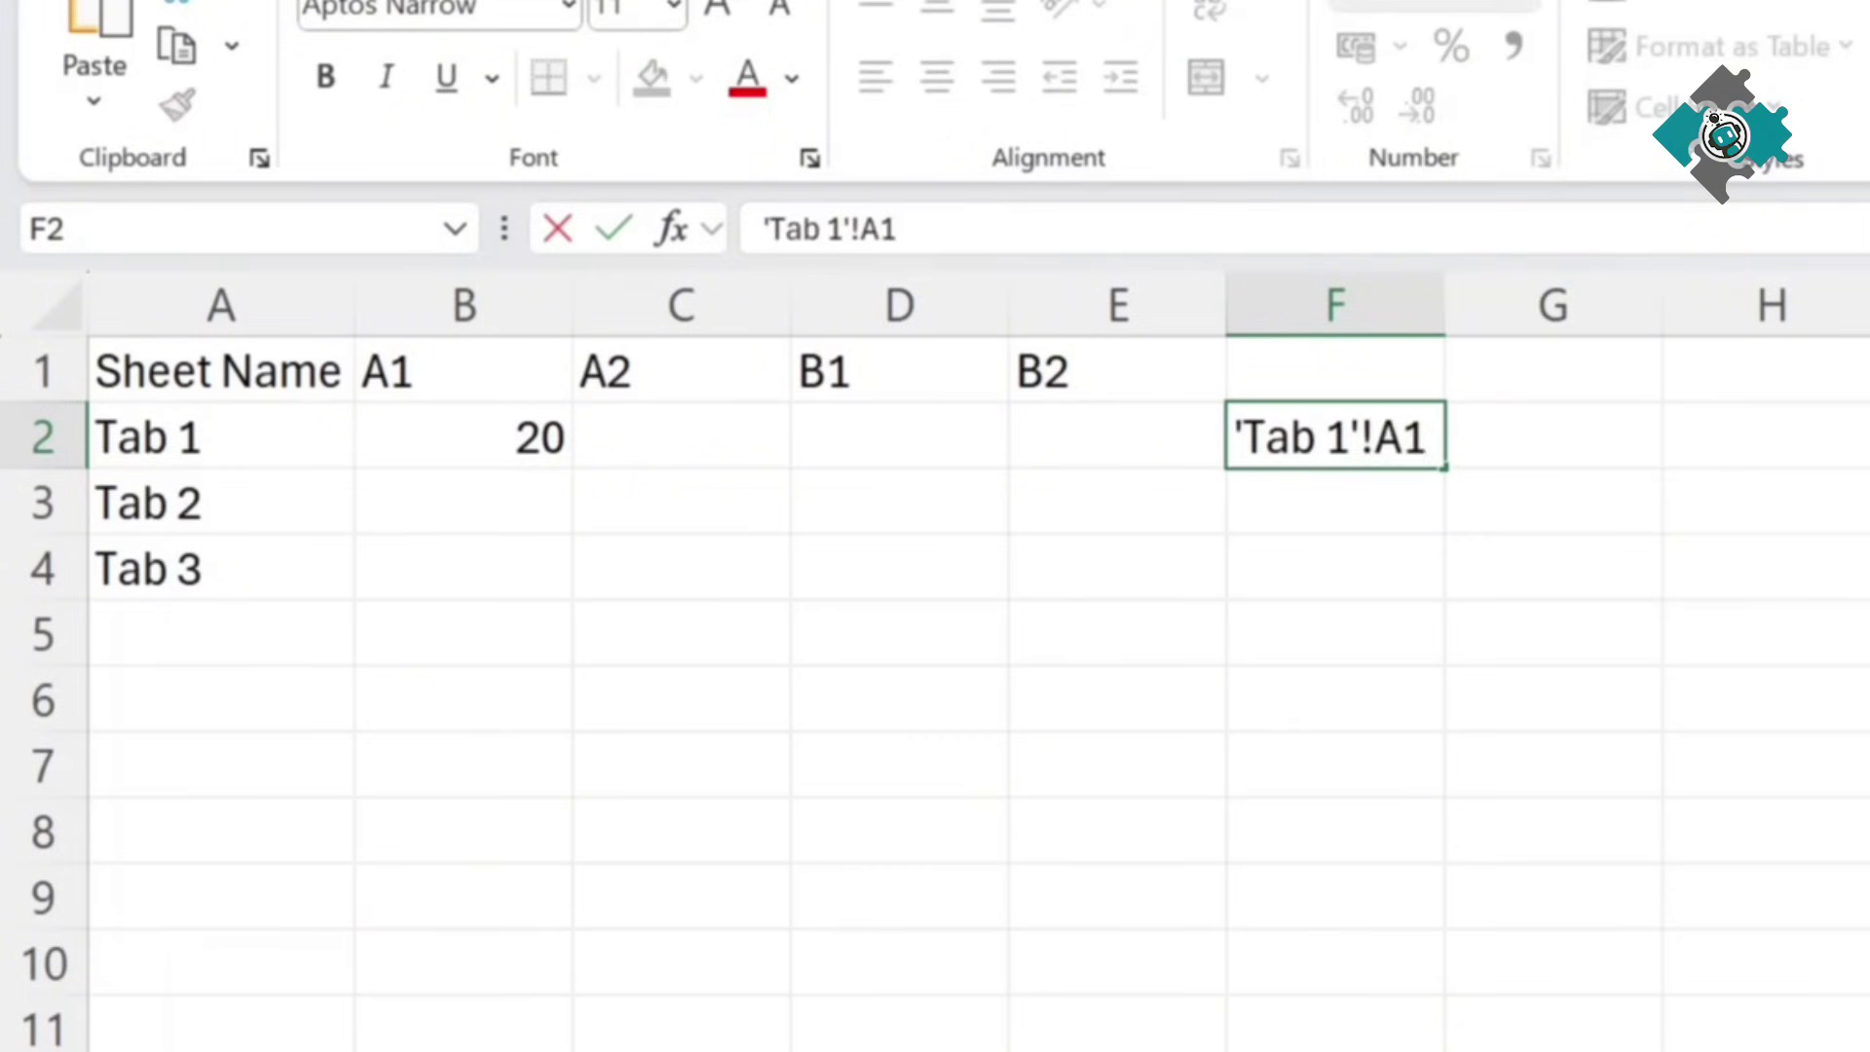
key(Return)
Step: Replace B2 with =INDIRECT(A2&B1), which returns #REF!
click(517, 450)
key(Delete)
text(=indirect()
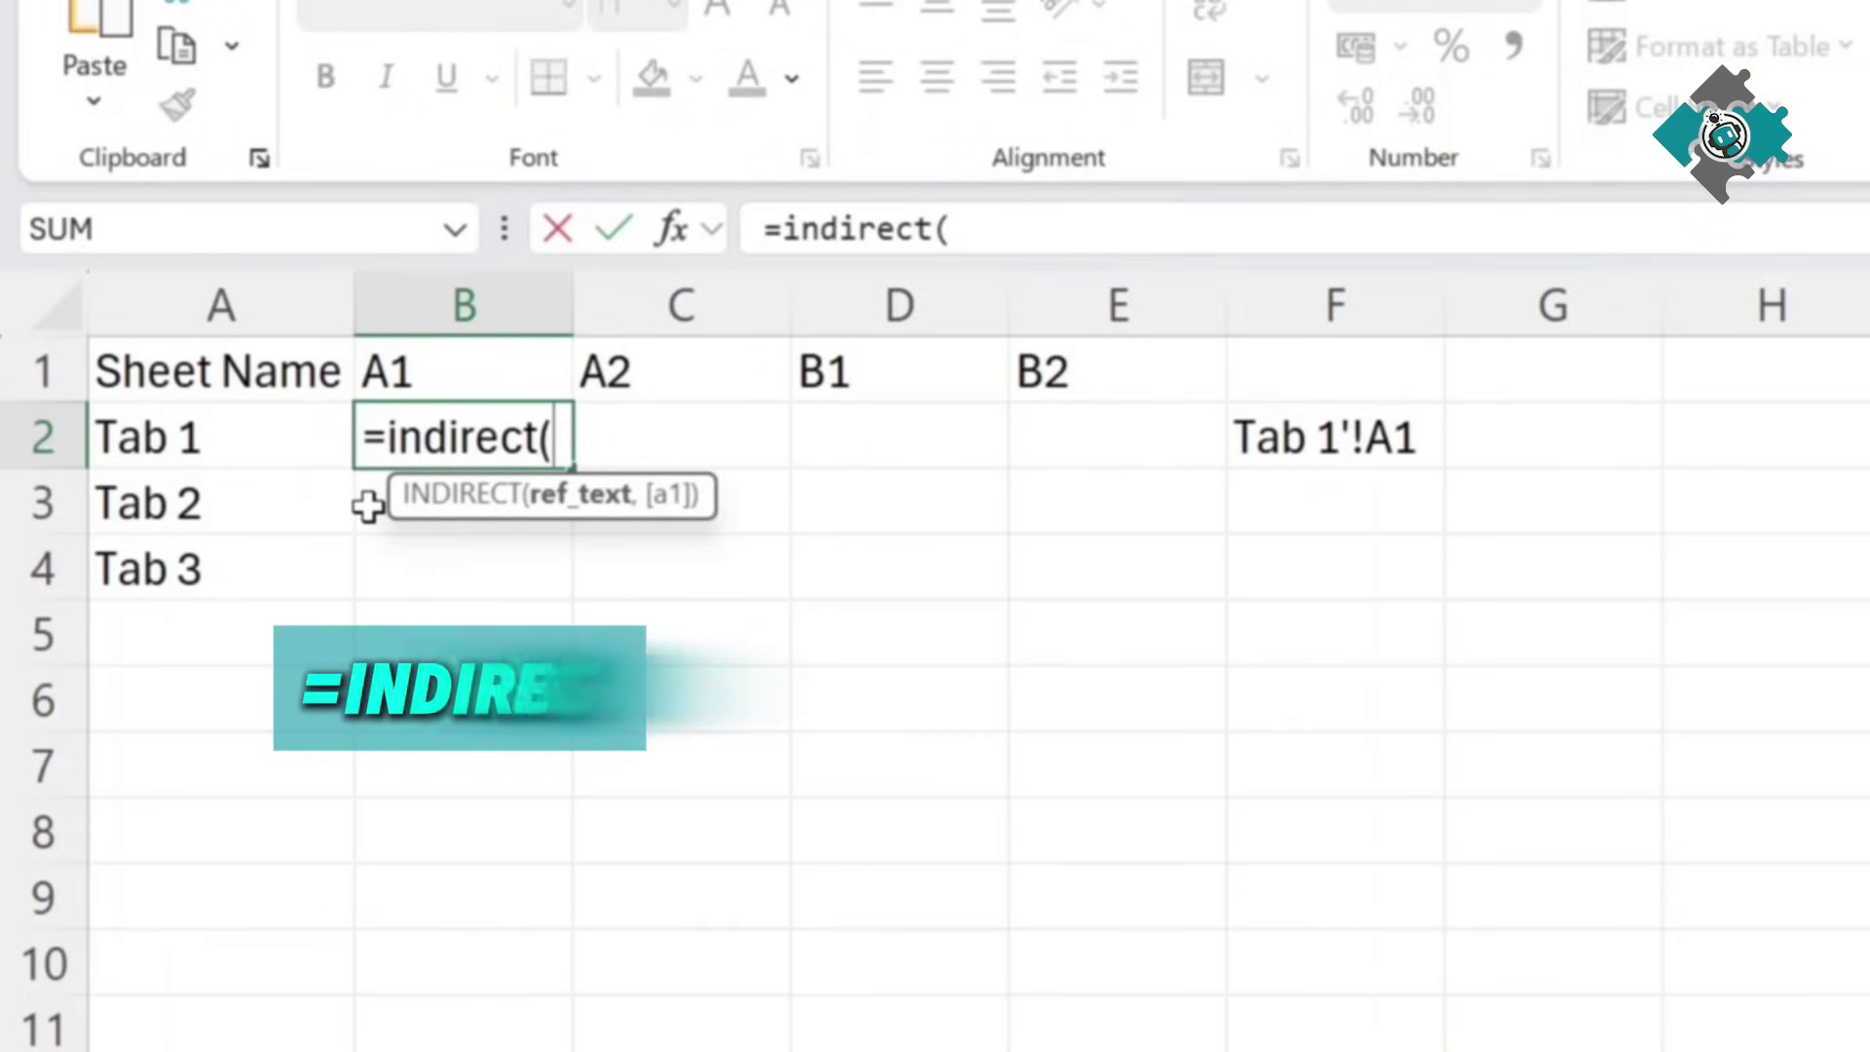
click(158, 448)
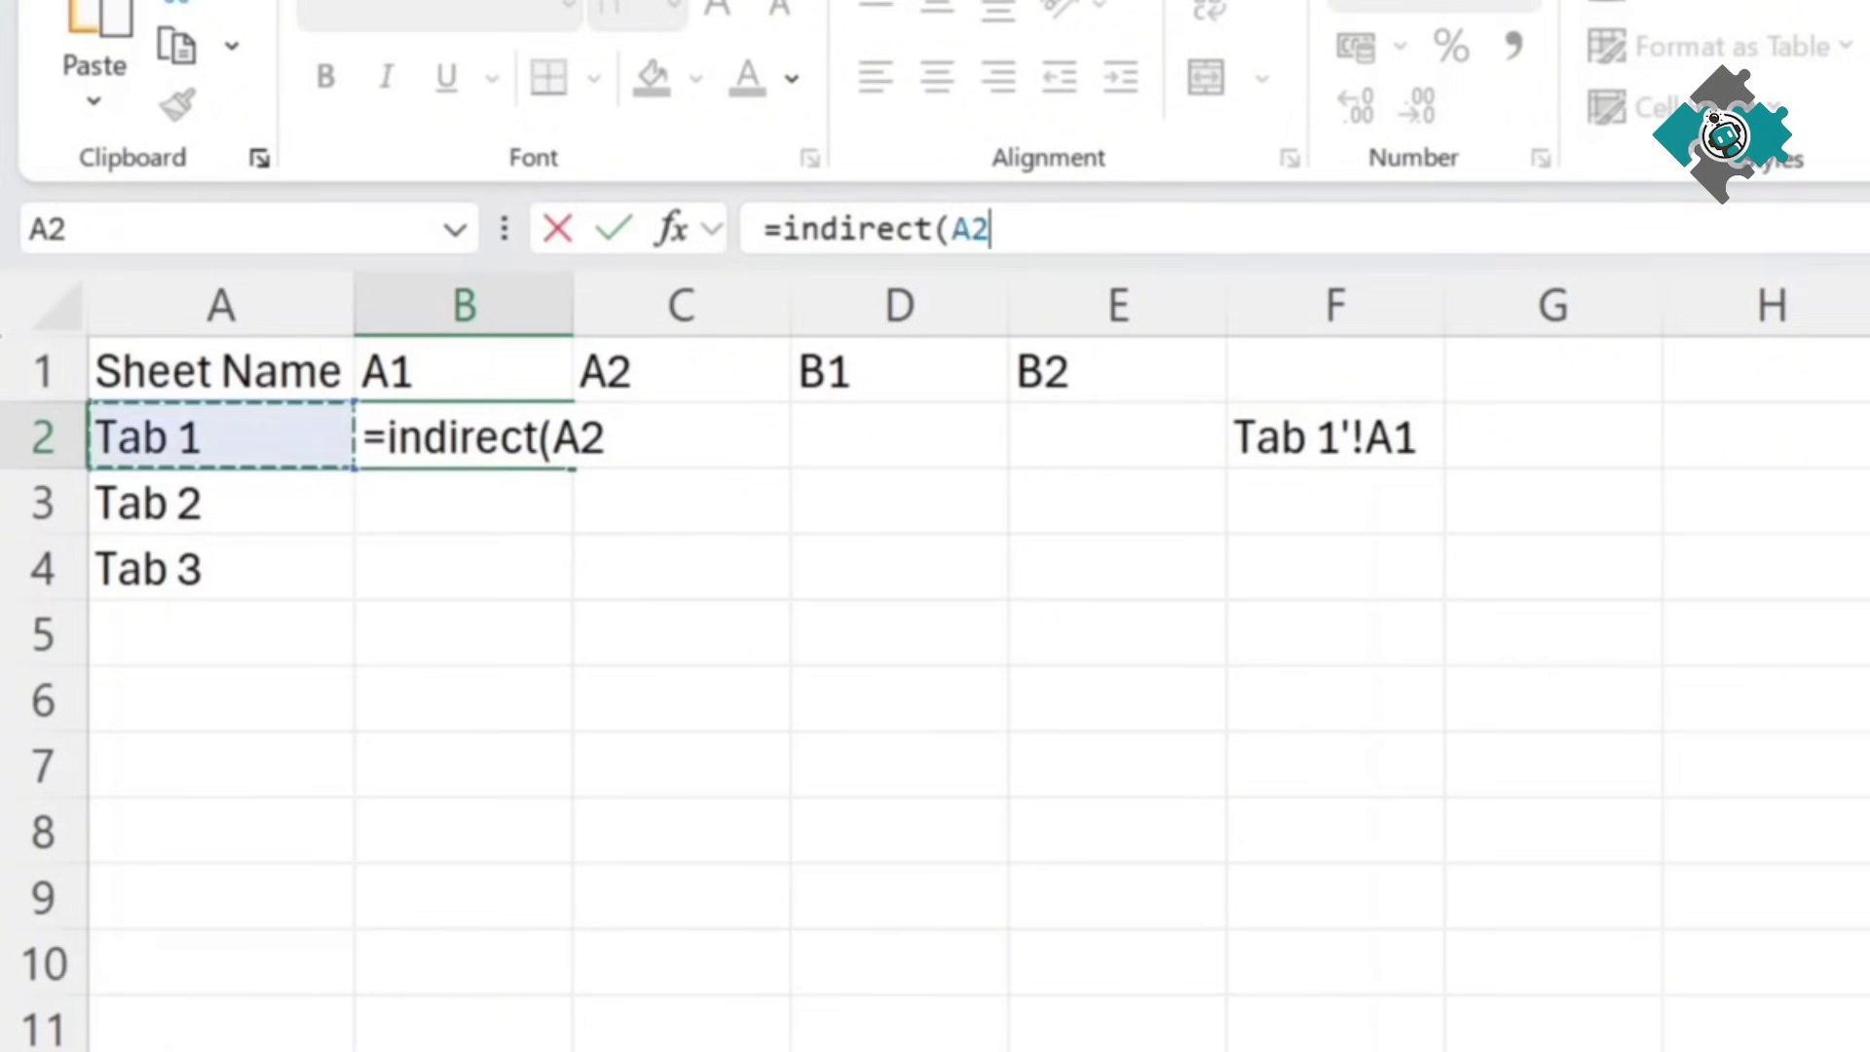
text(&)
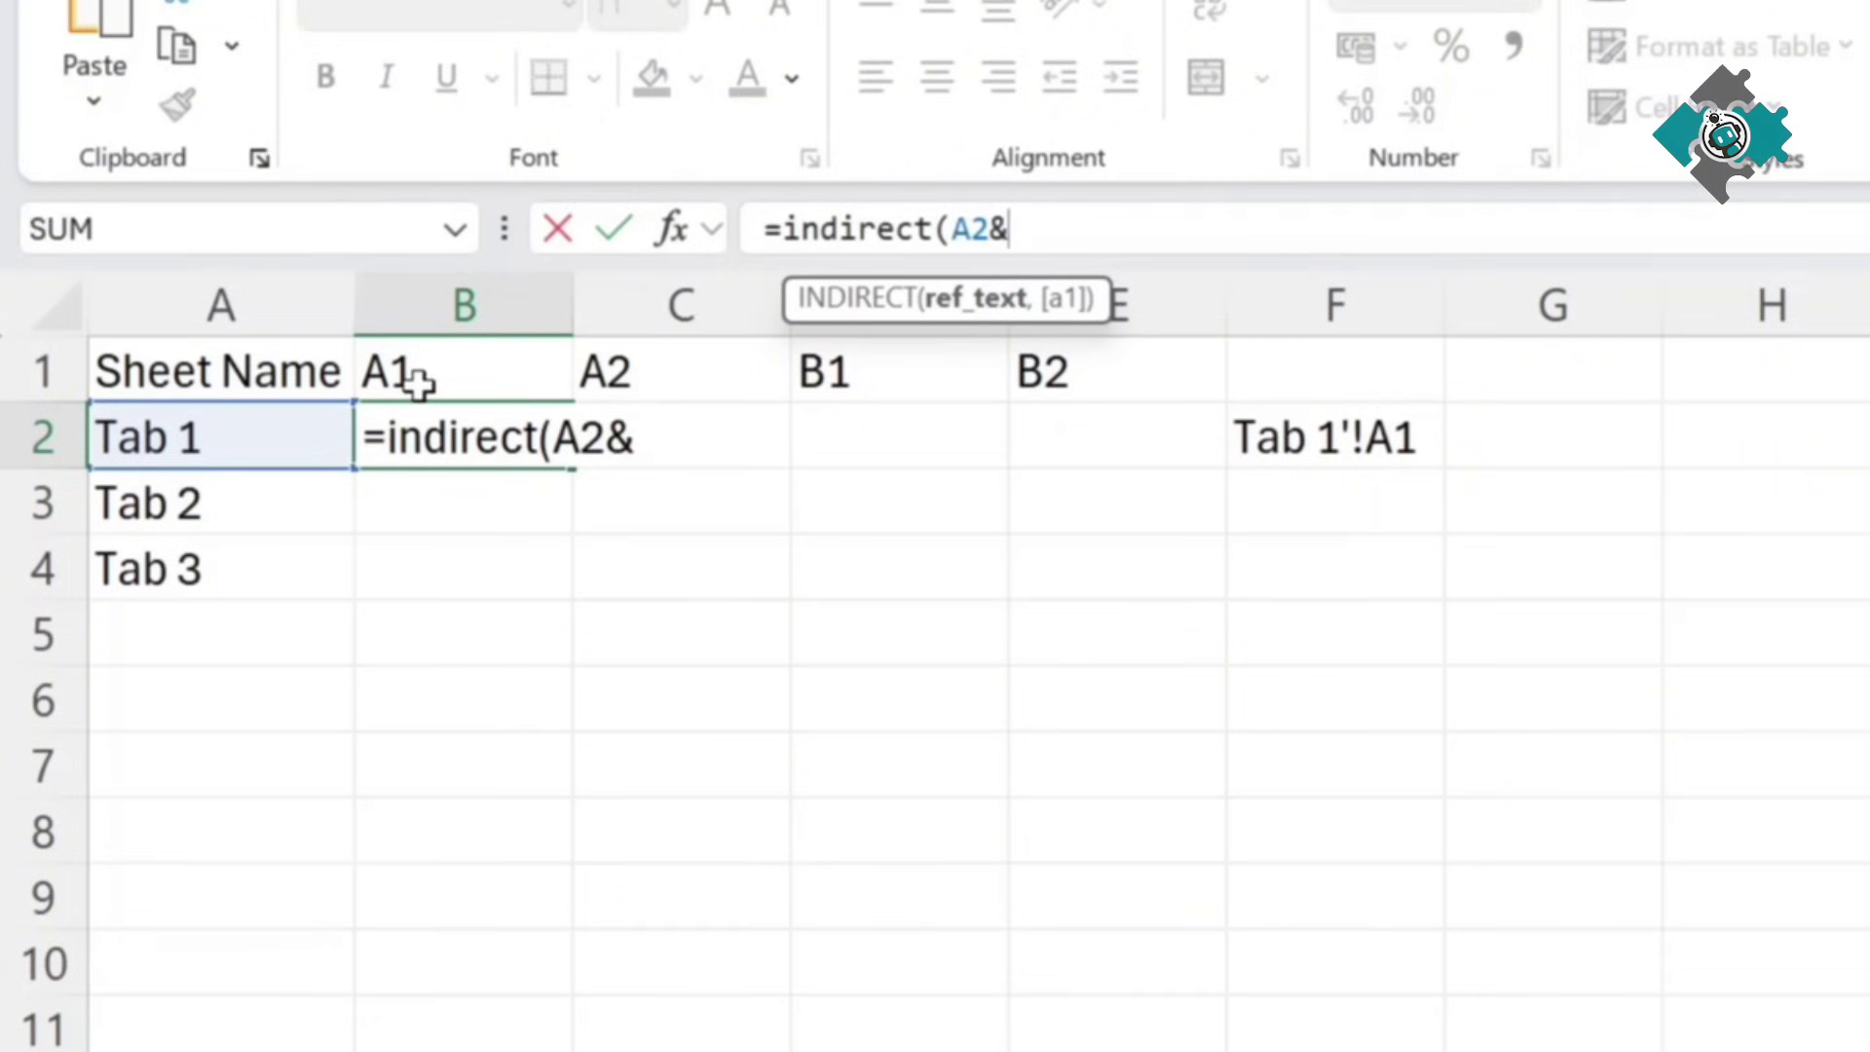
click(419, 370)
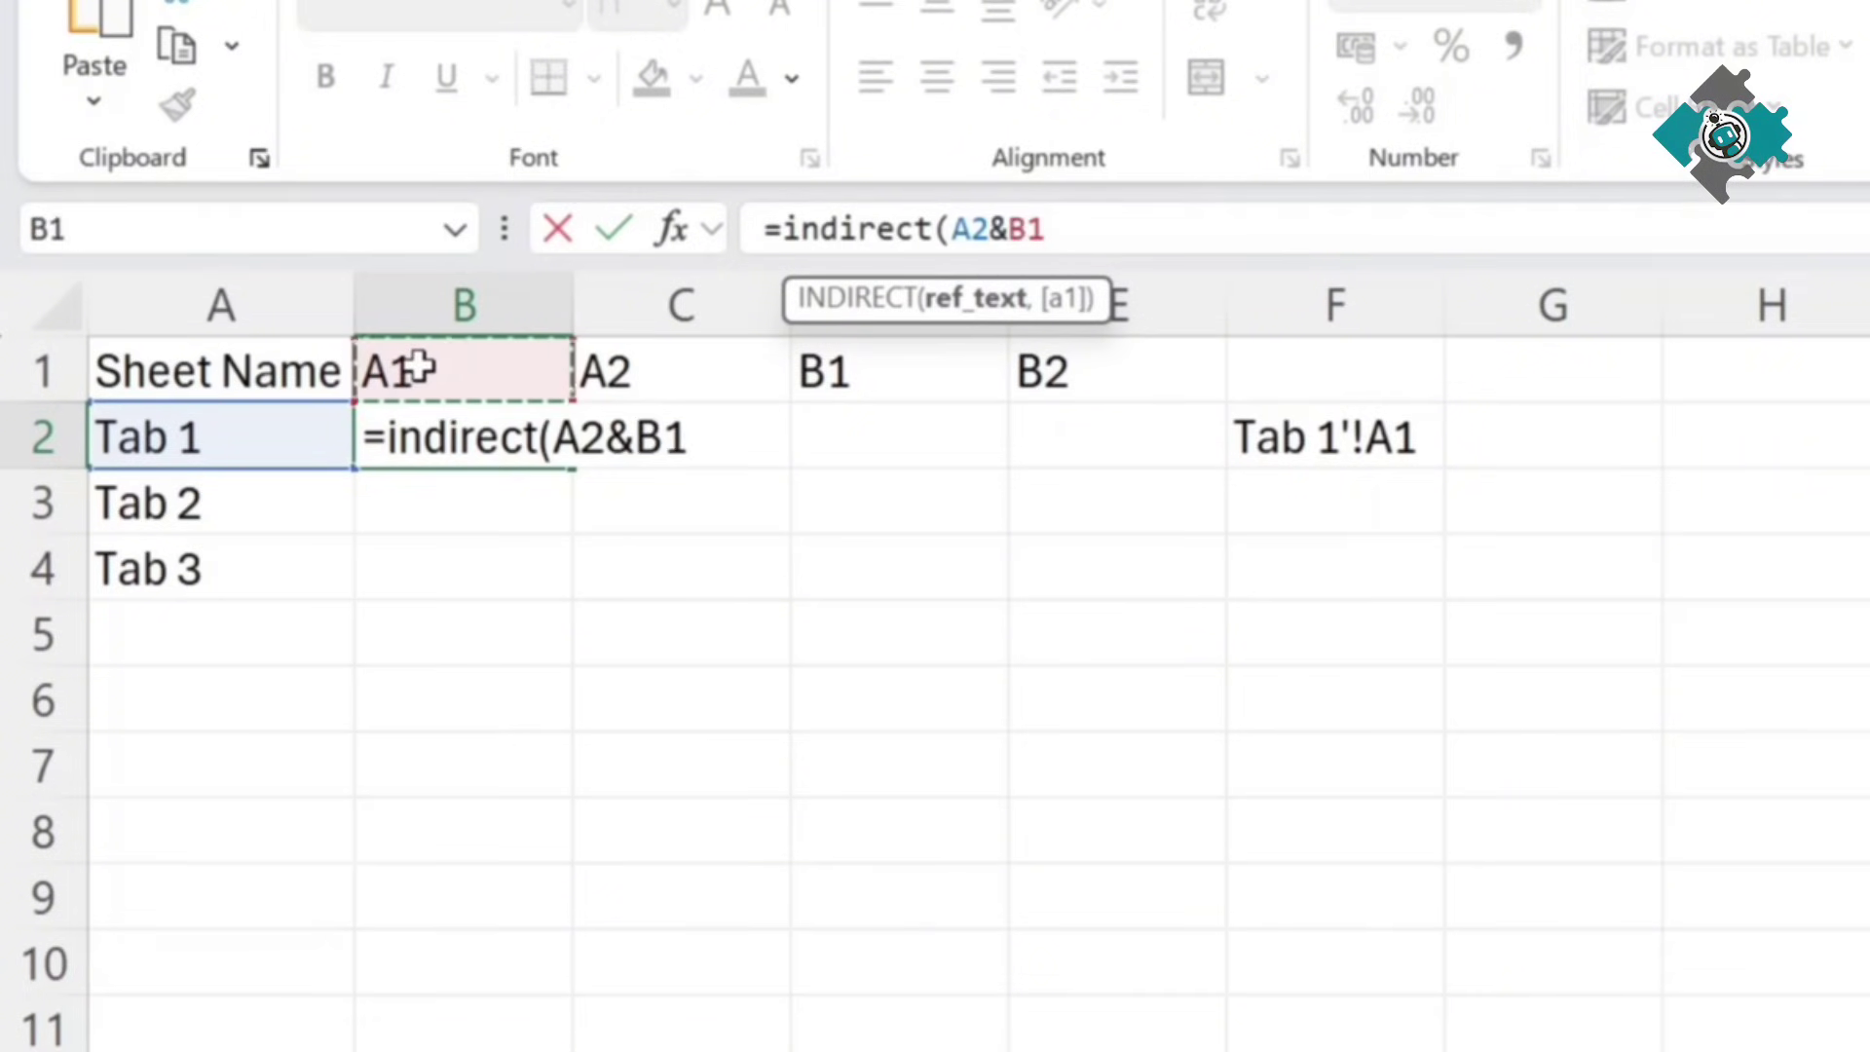
text())
key(Return)
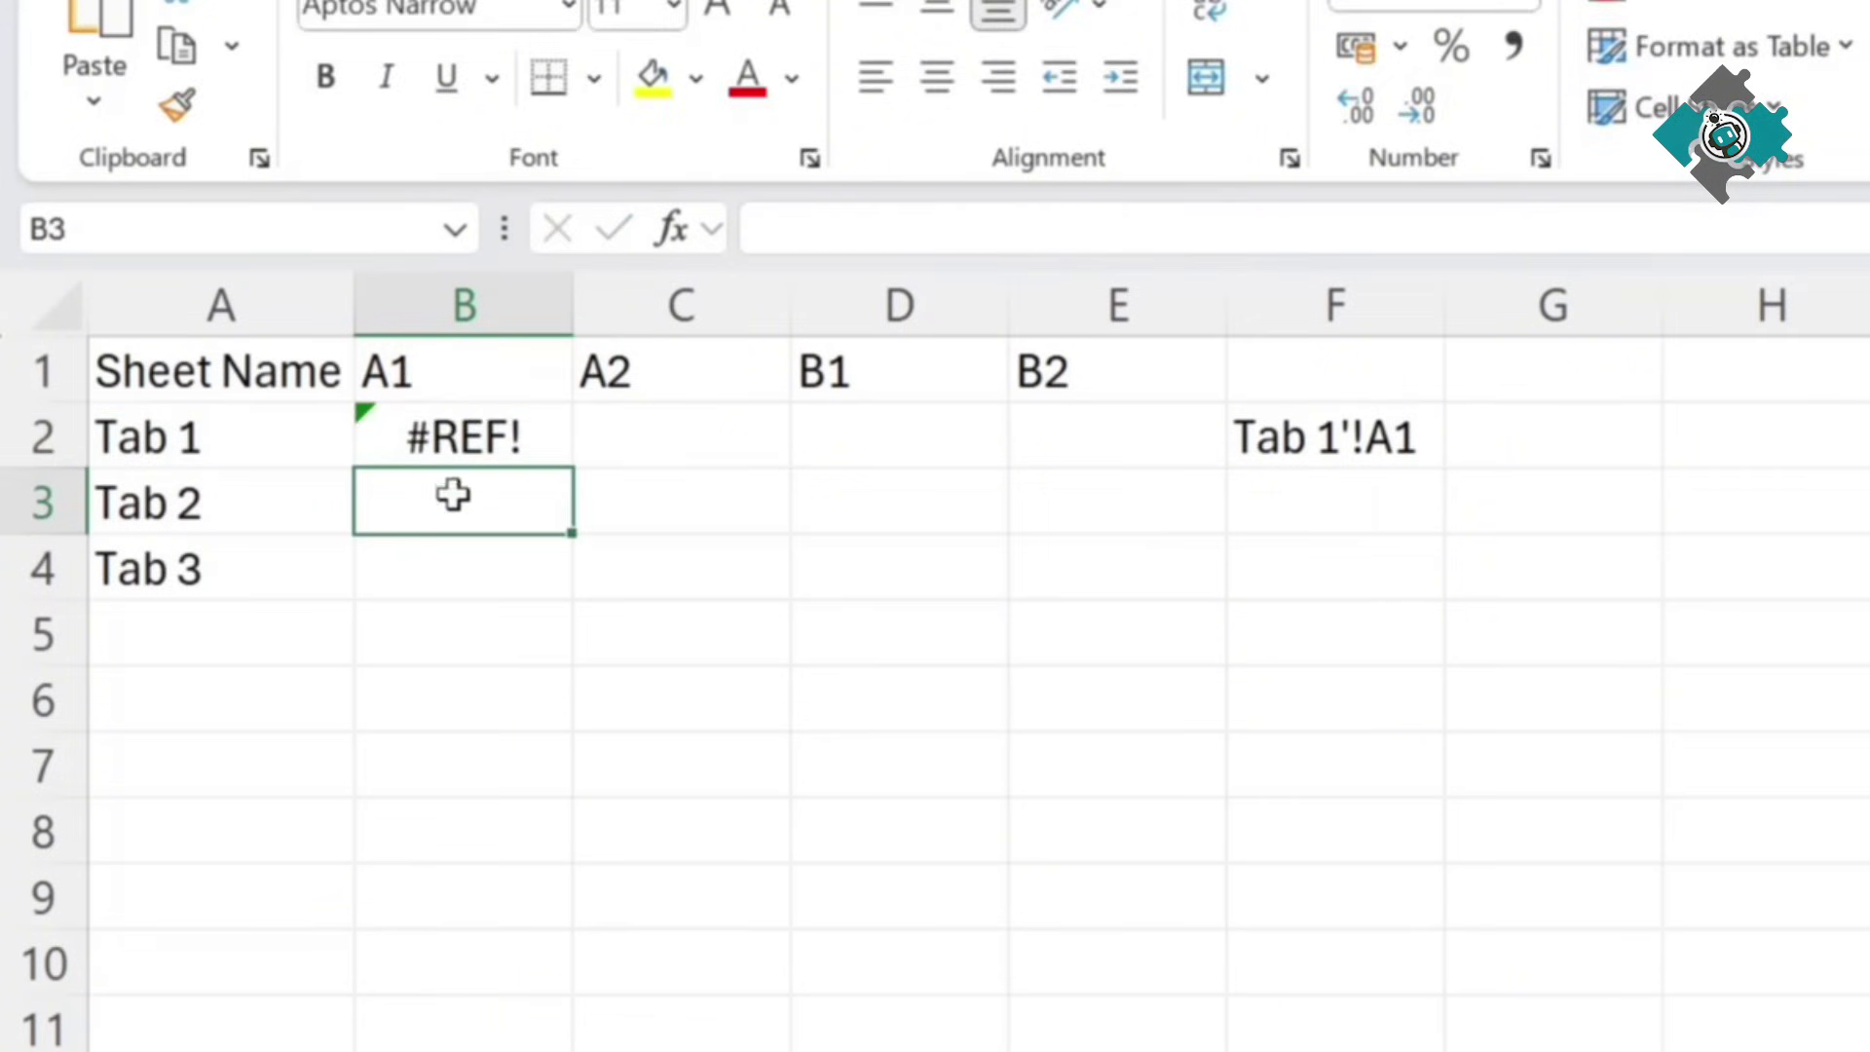
Step: Compare with F2's text and change B2 to =INDIRECT("'"&A2&"'!"&B1), now returning 20
click(1335, 435)
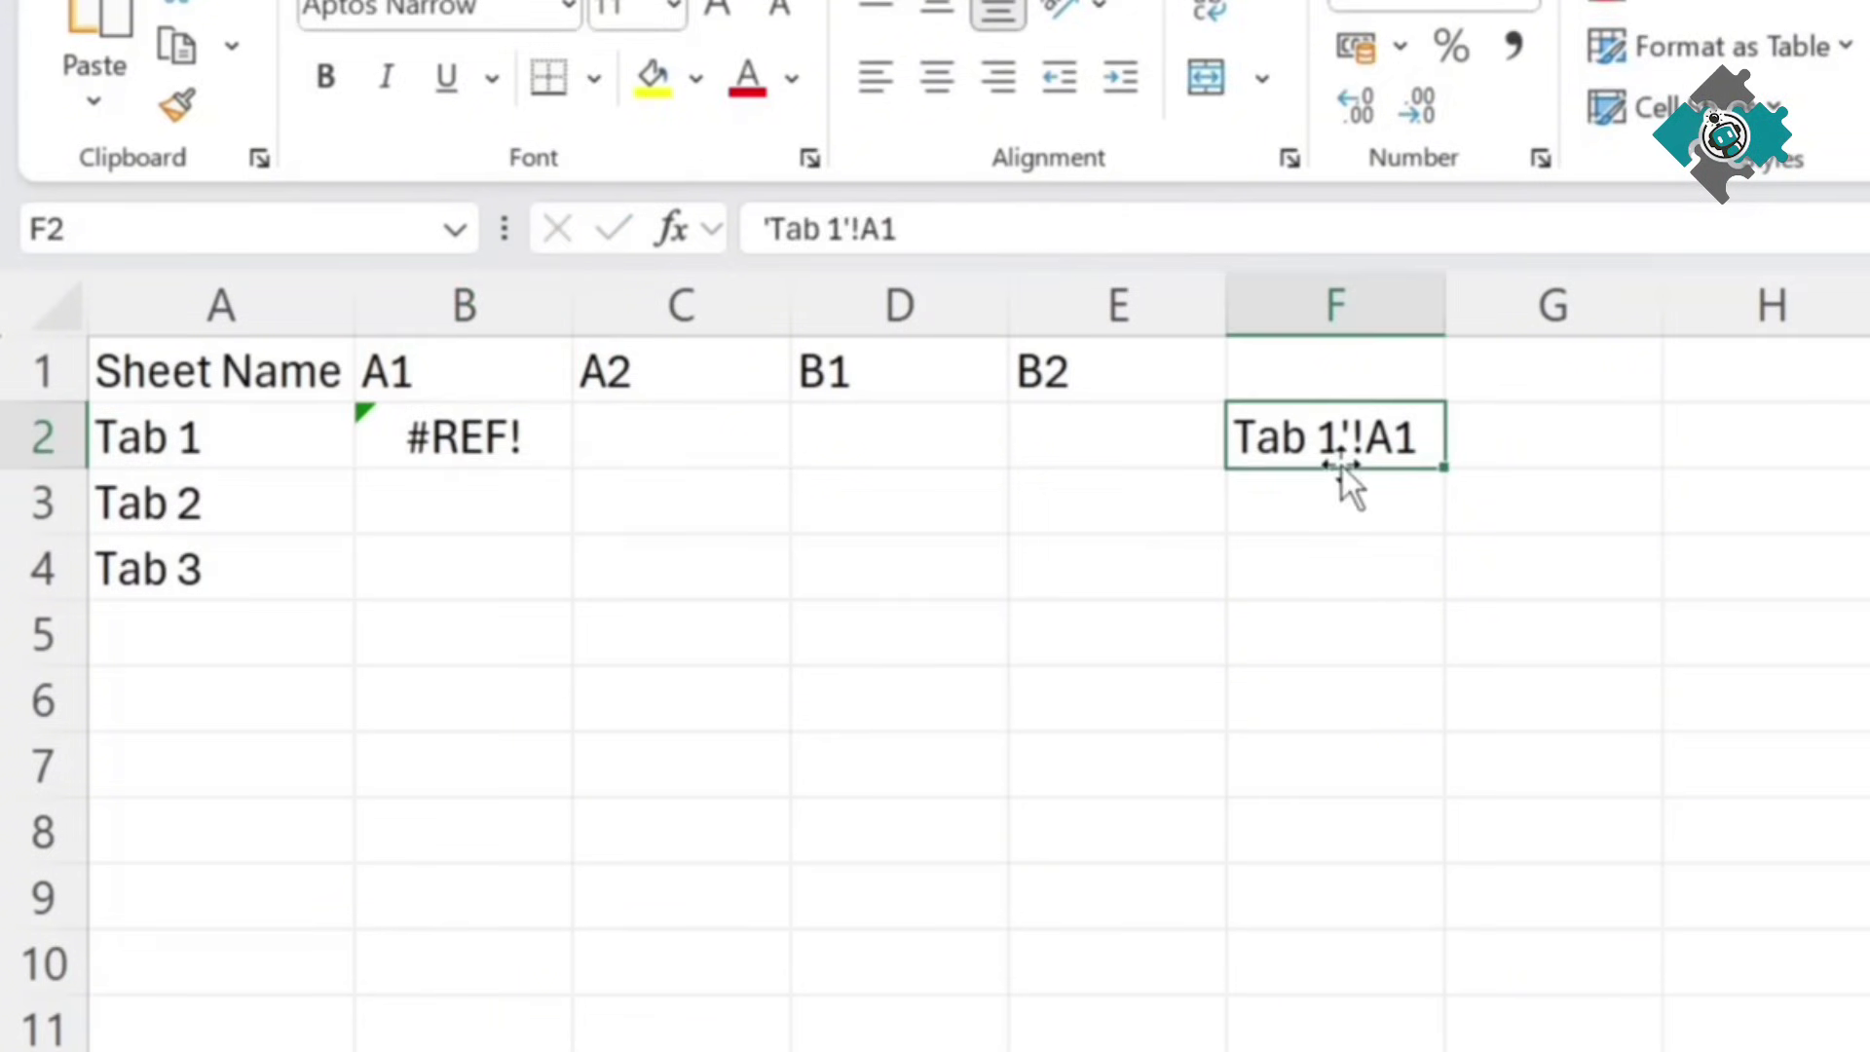
click(763, 228)
drag(763, 229, 901, 229)
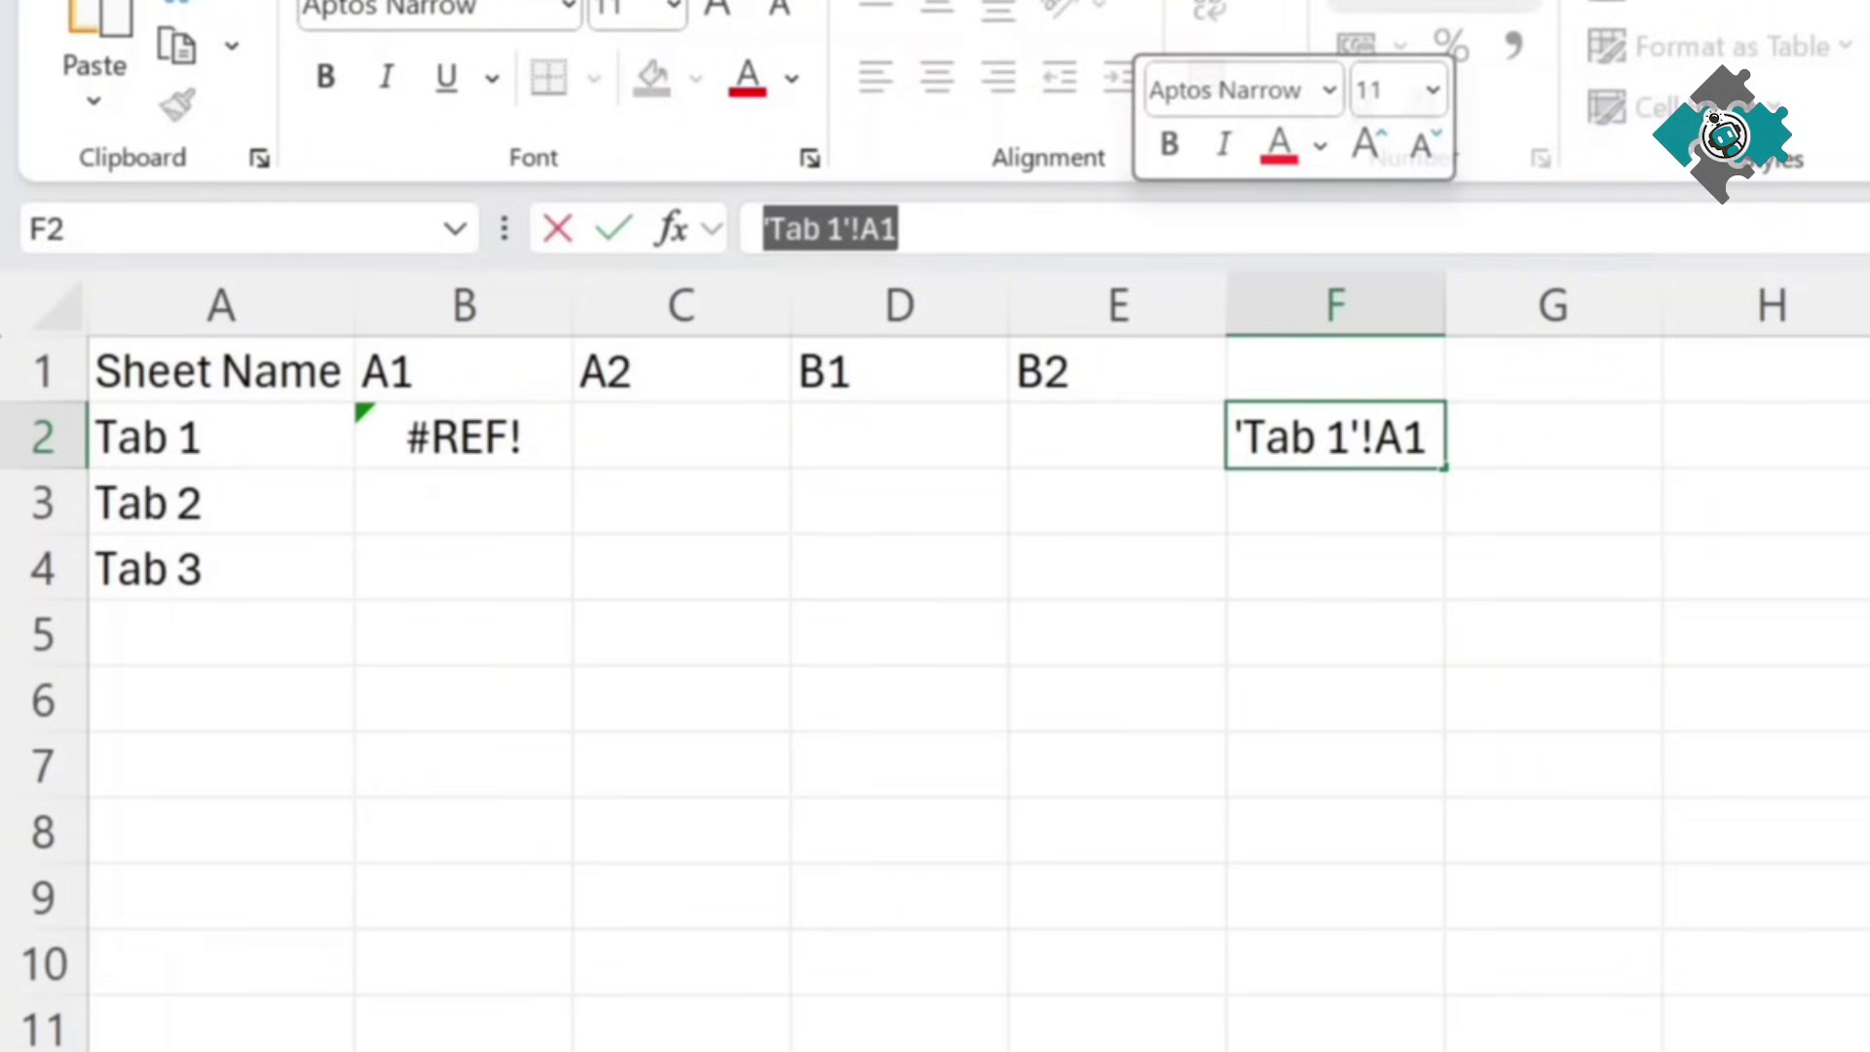
key(Escape)
click(462, 435)
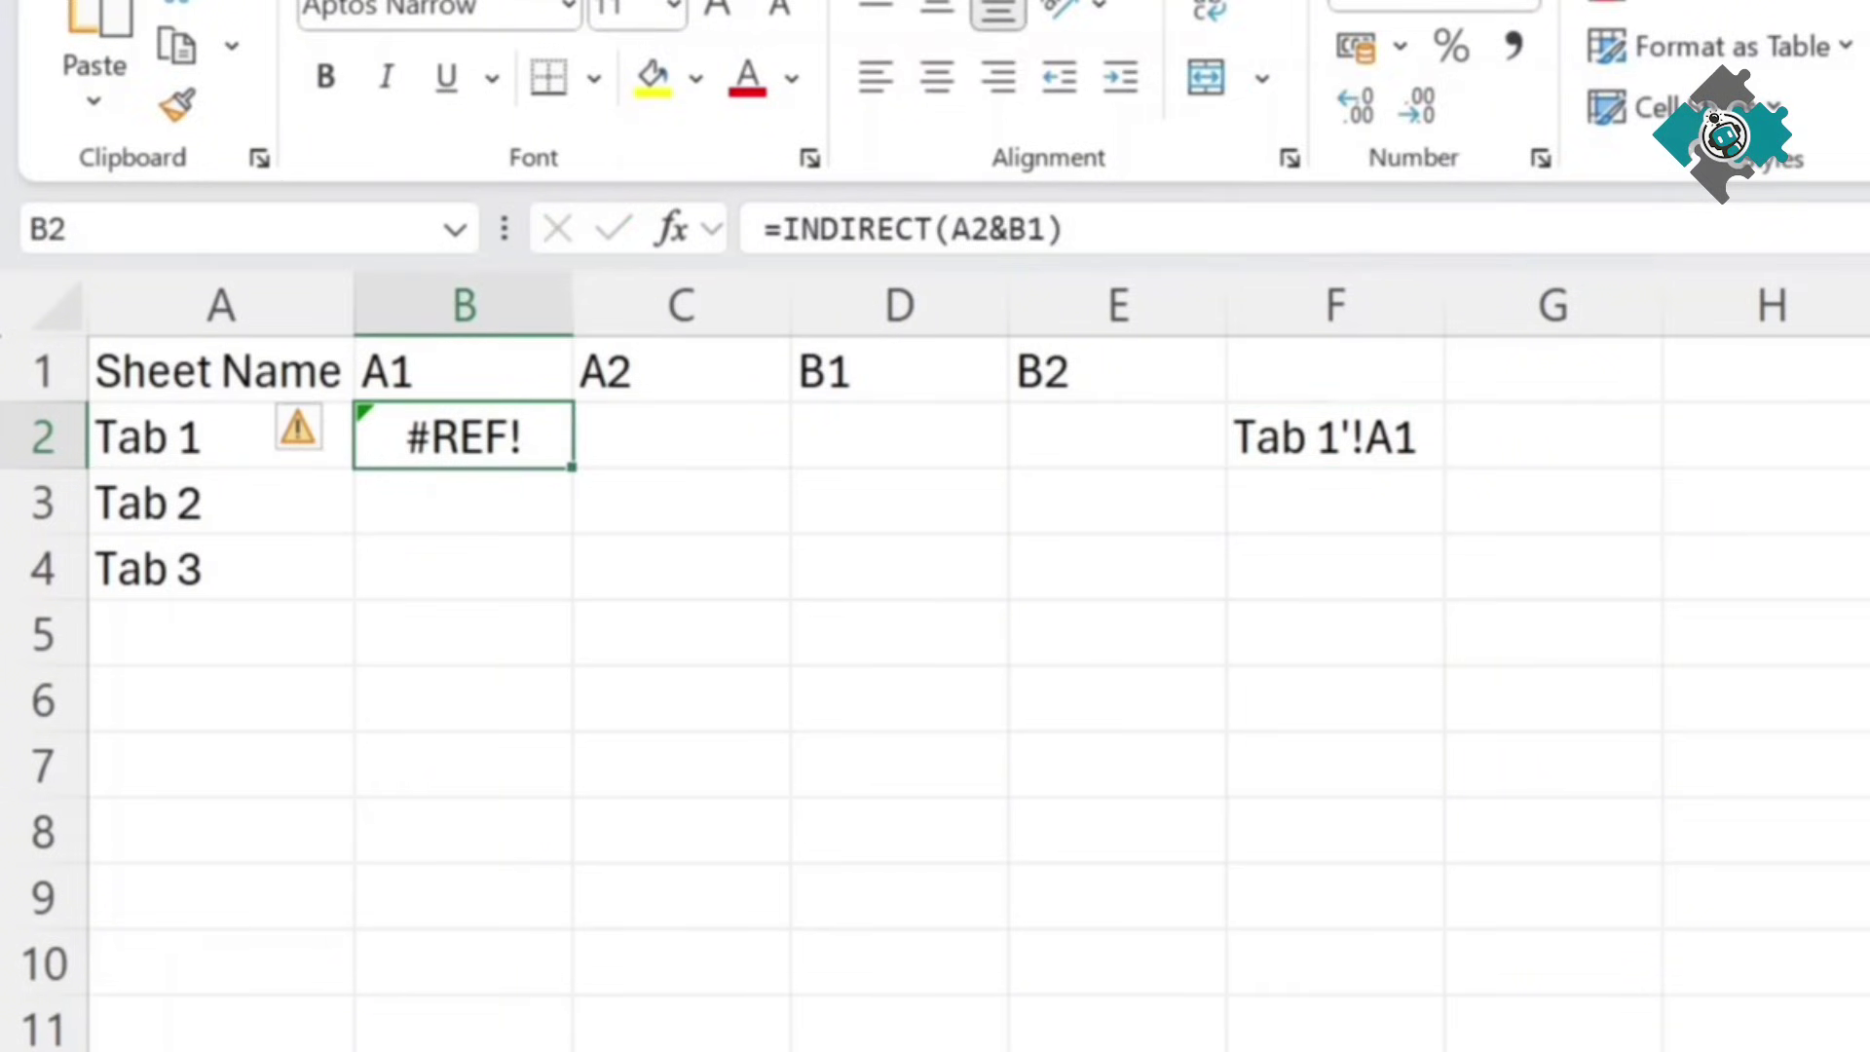
click(952, 229)
text(")
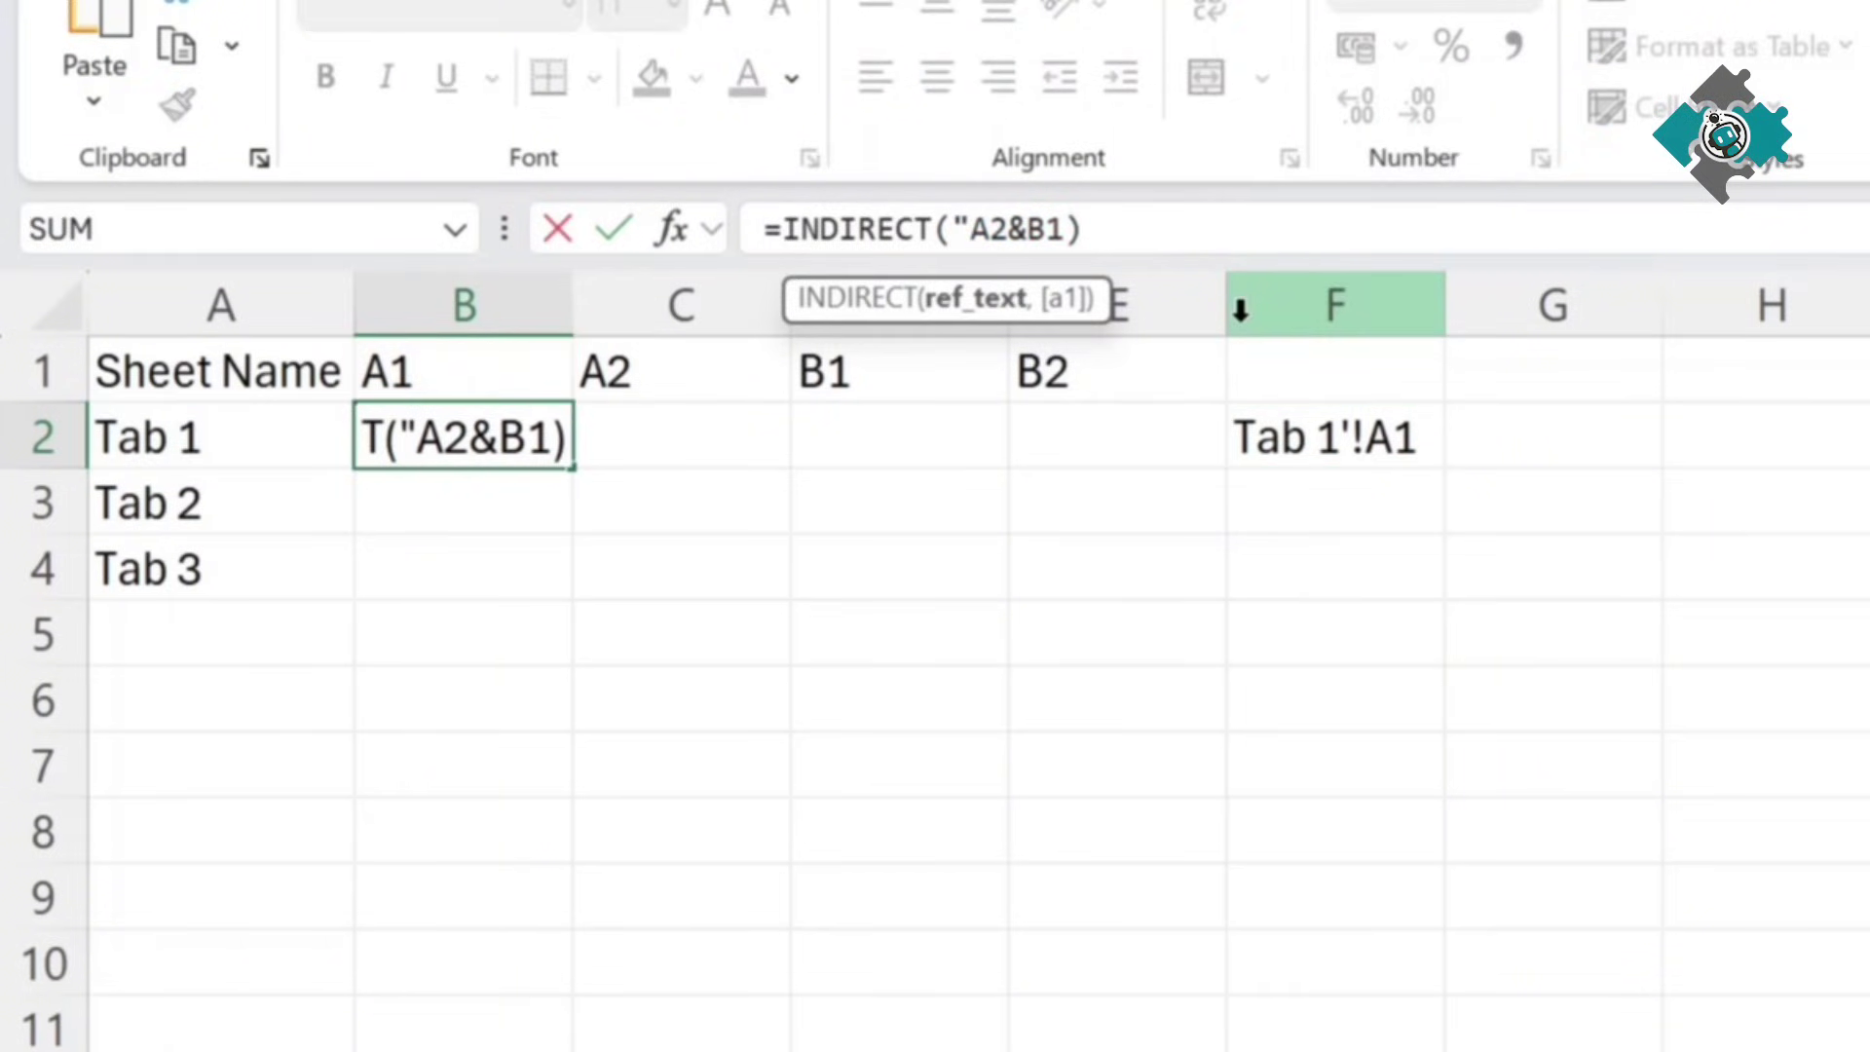
text('")
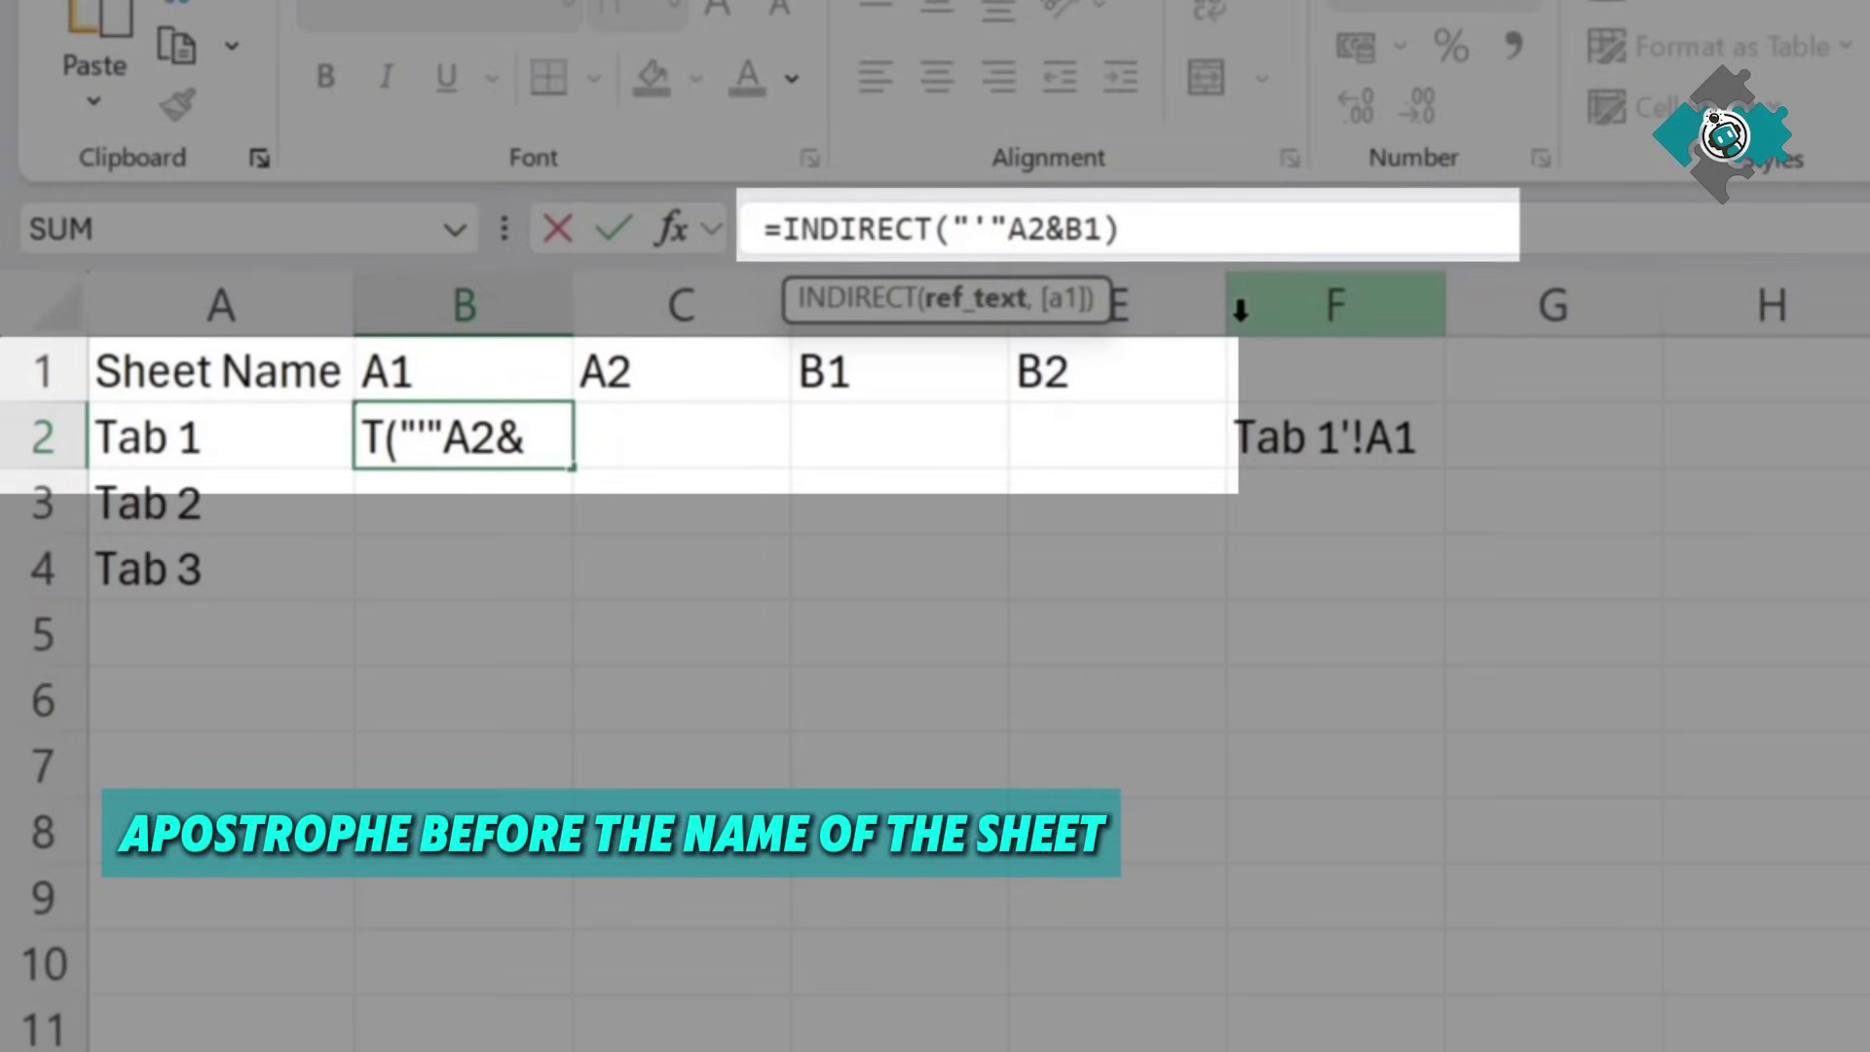
text(&A2)
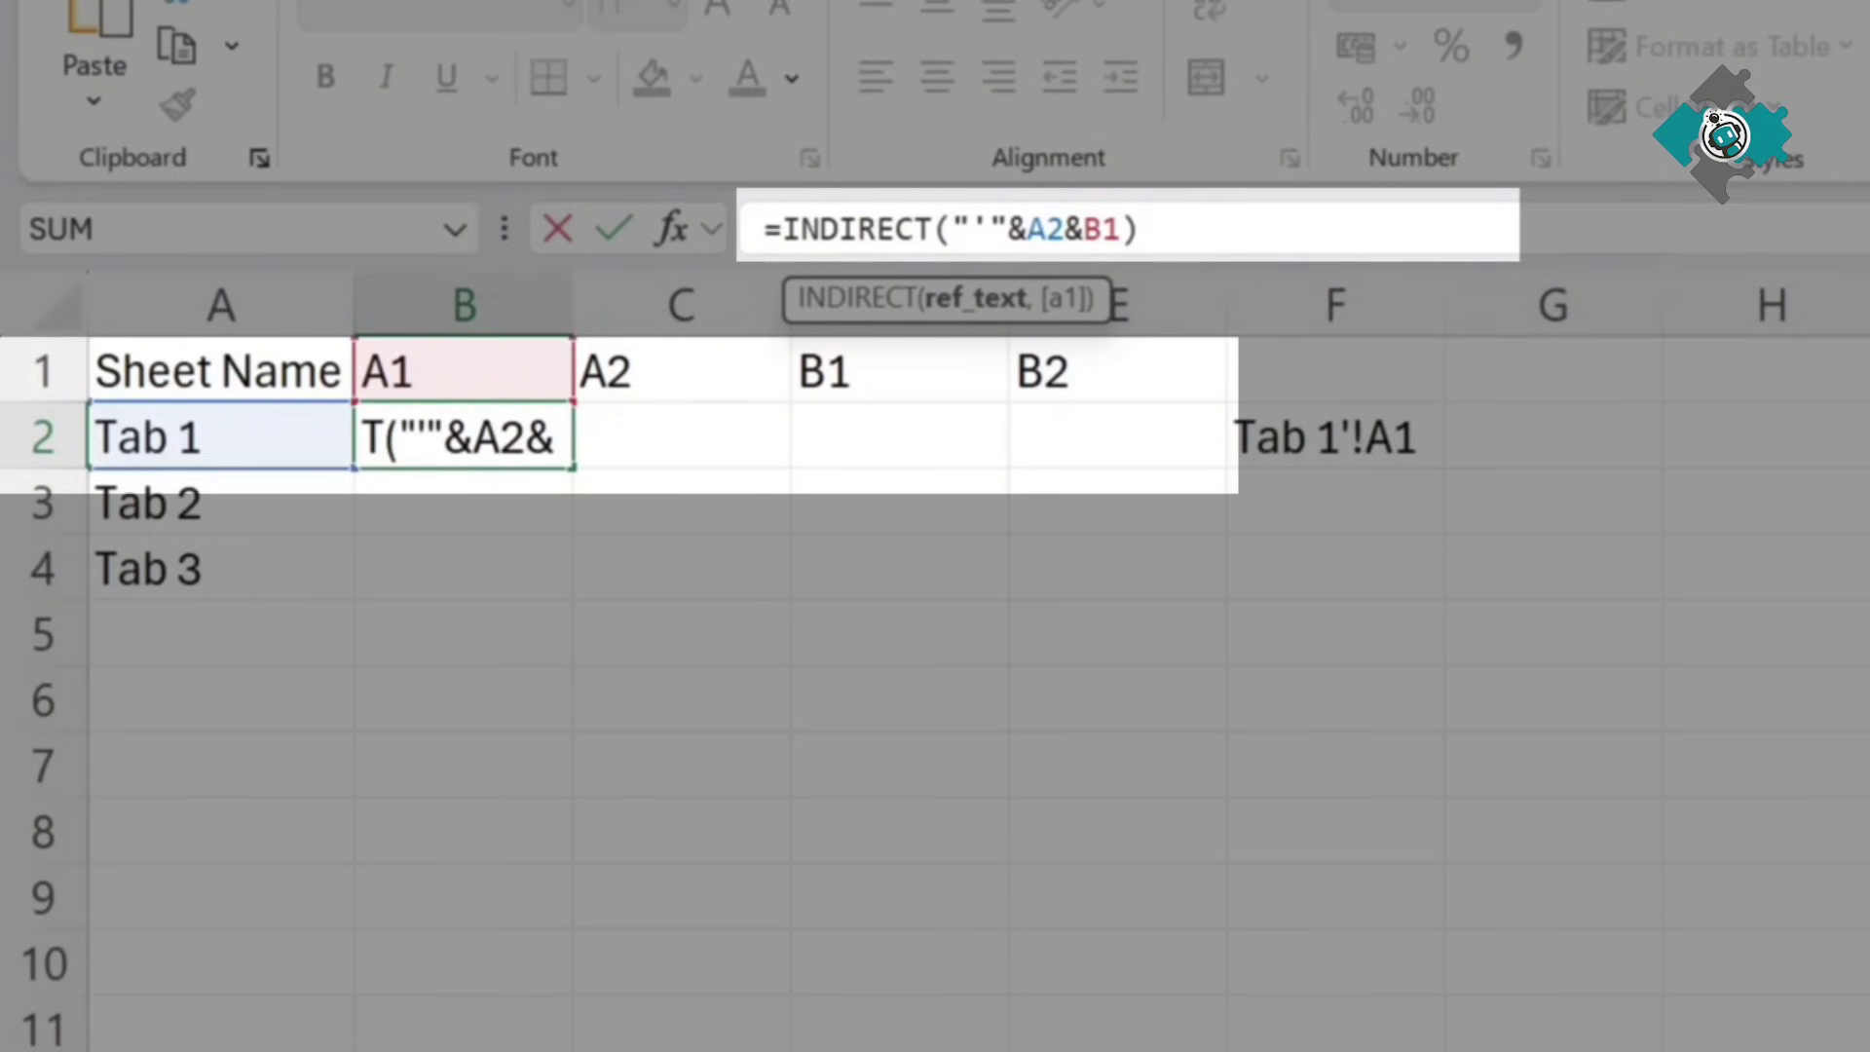
text(&)
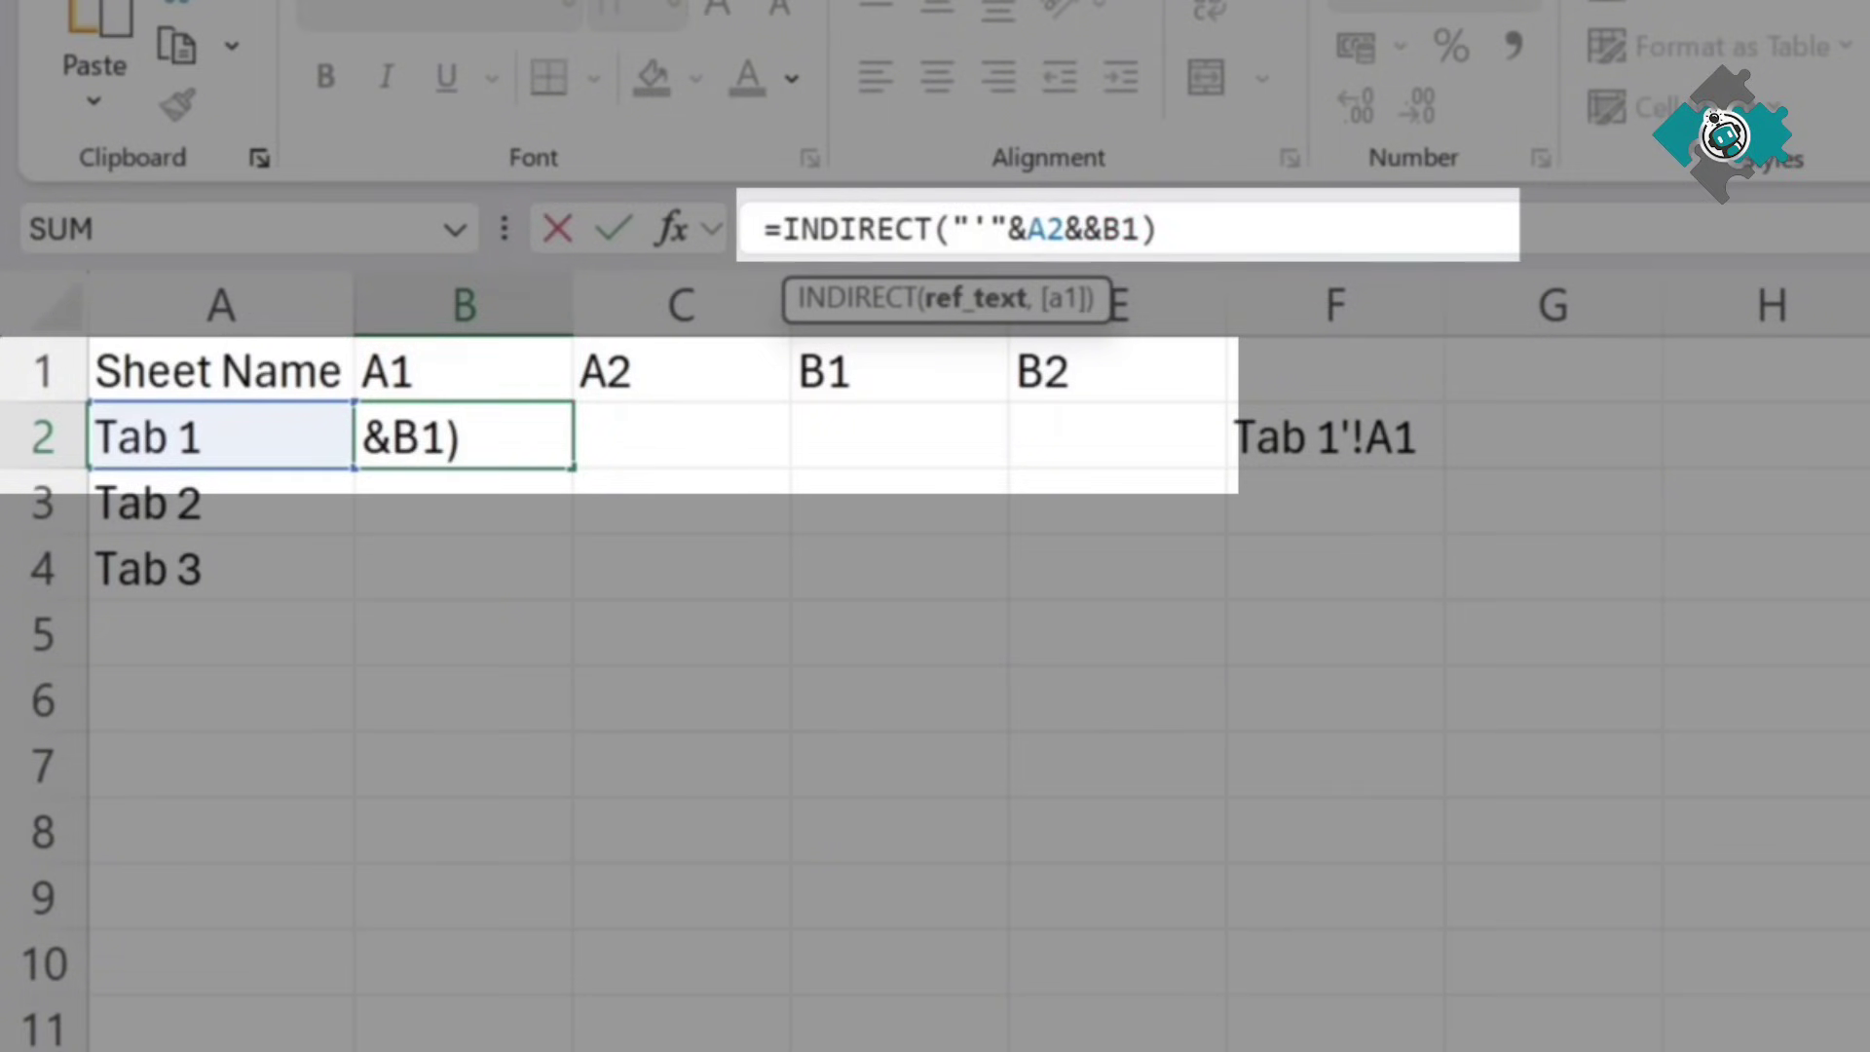
text("')
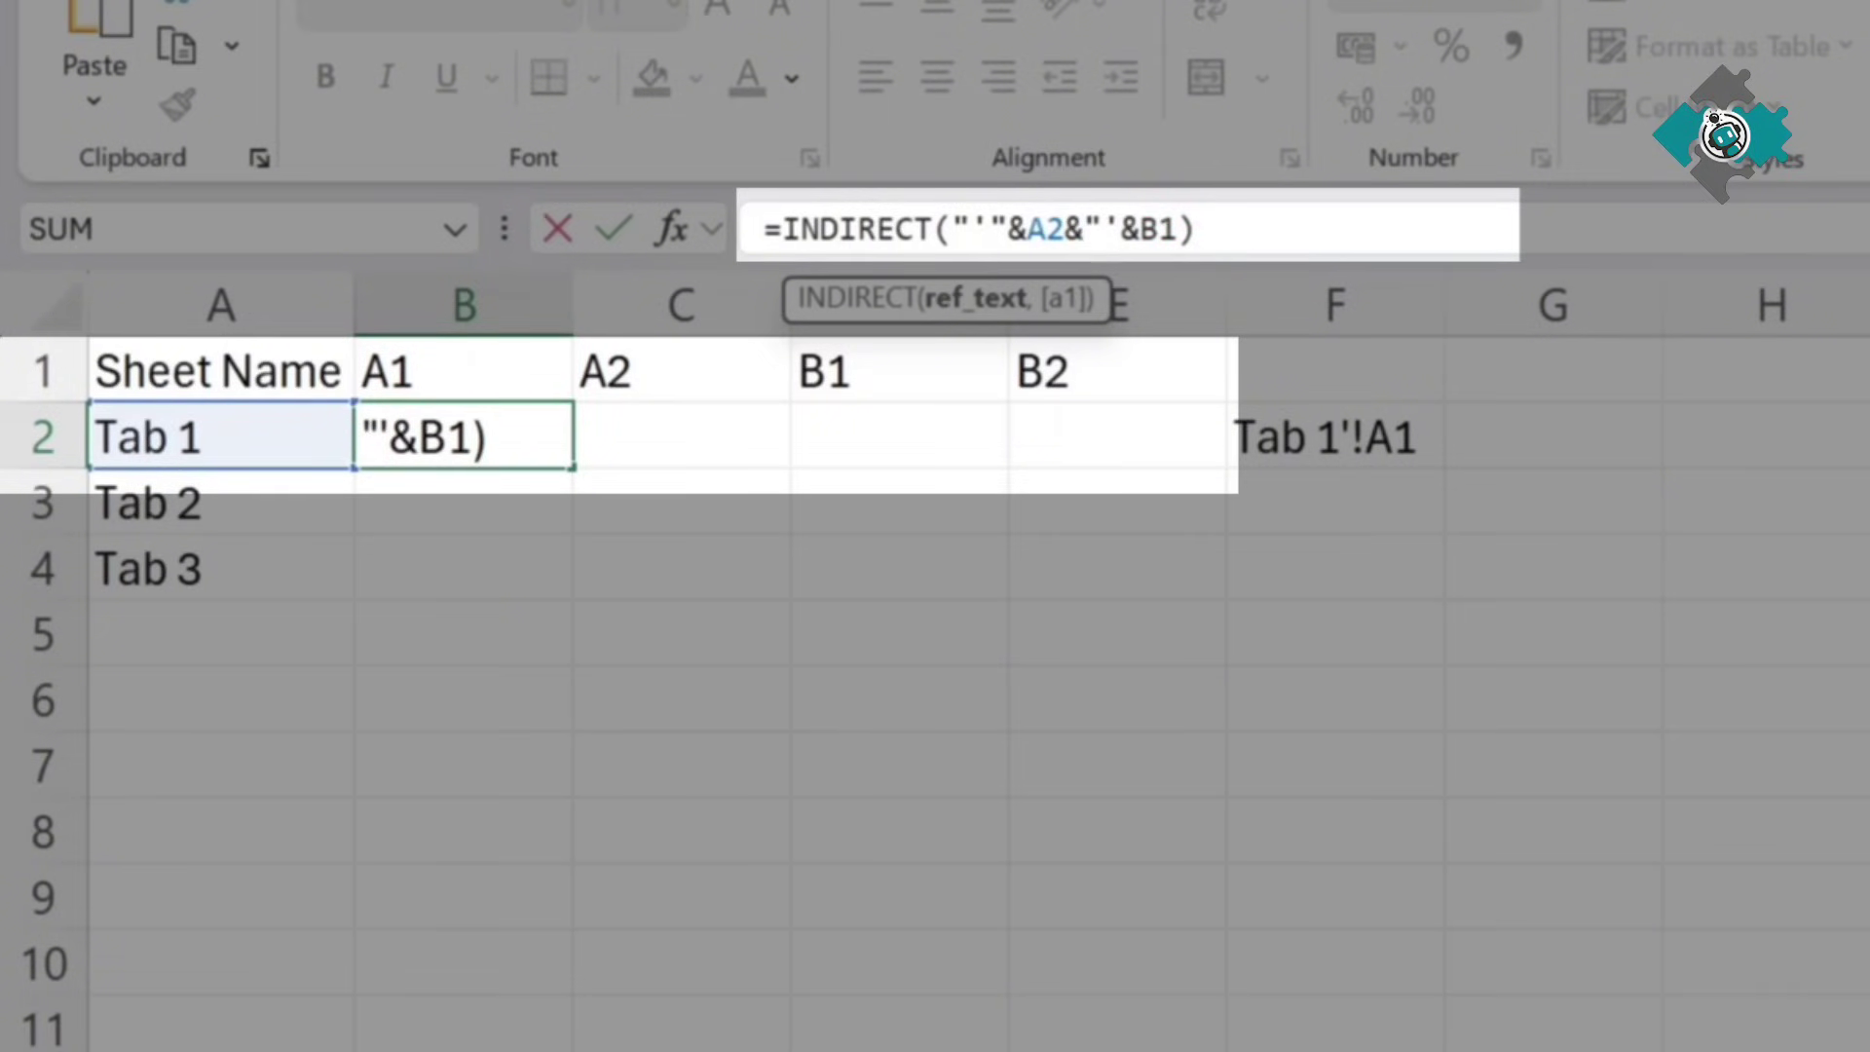
text(!")
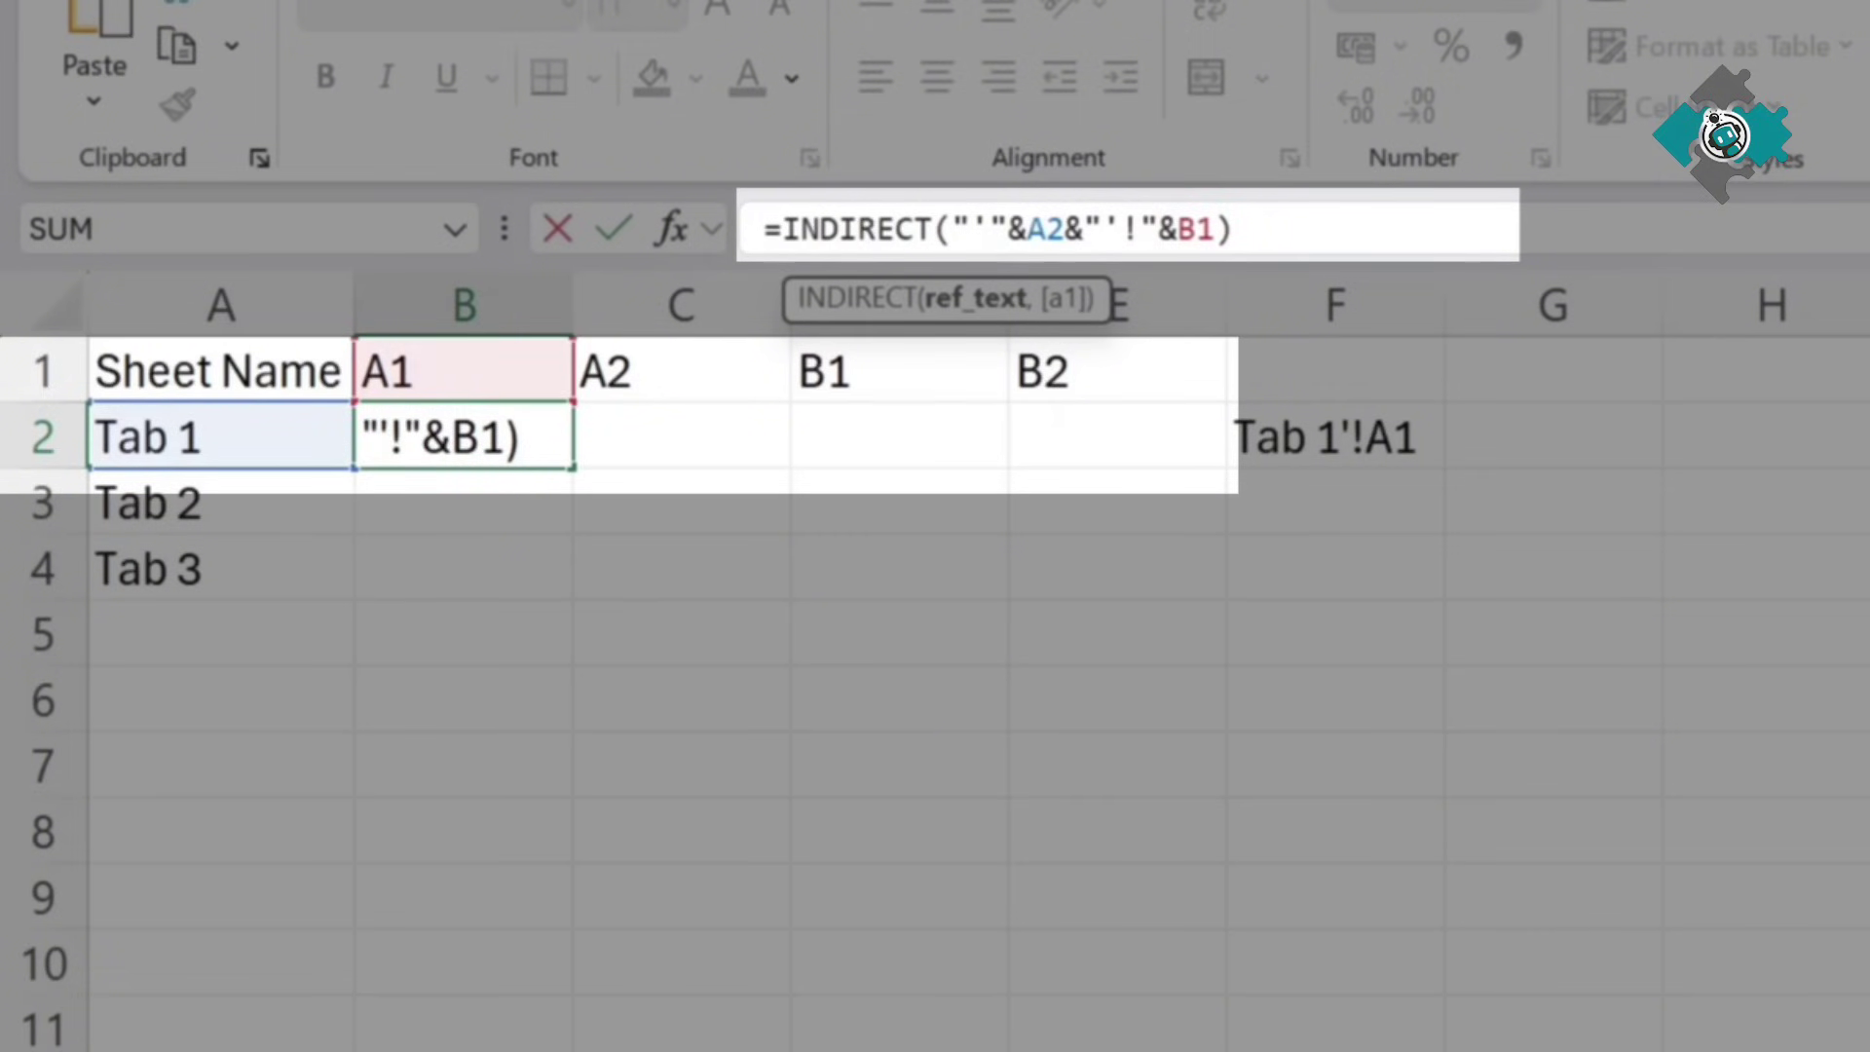
key(Return)
click(552, 428)
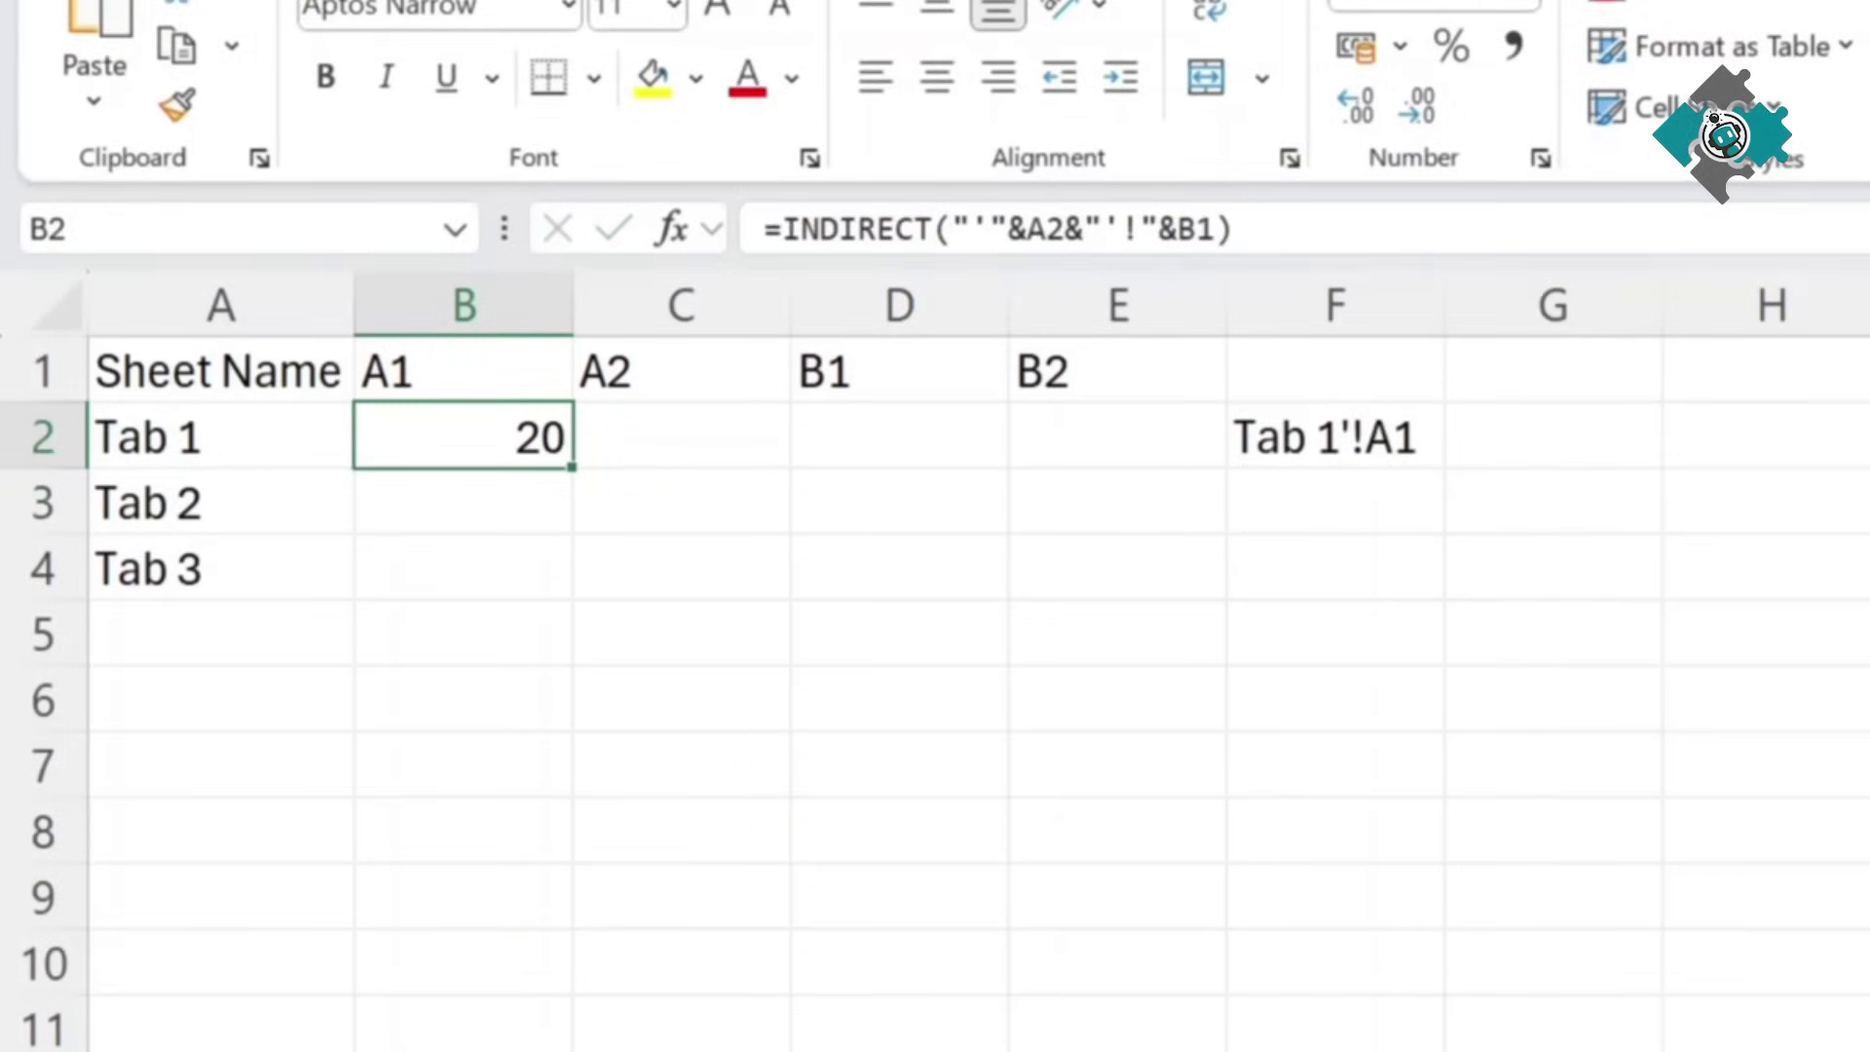
Step: Anchor B2's formula references as $A2 and B$1, keeping the result 20
click(692, 466)
click(1073, 467)
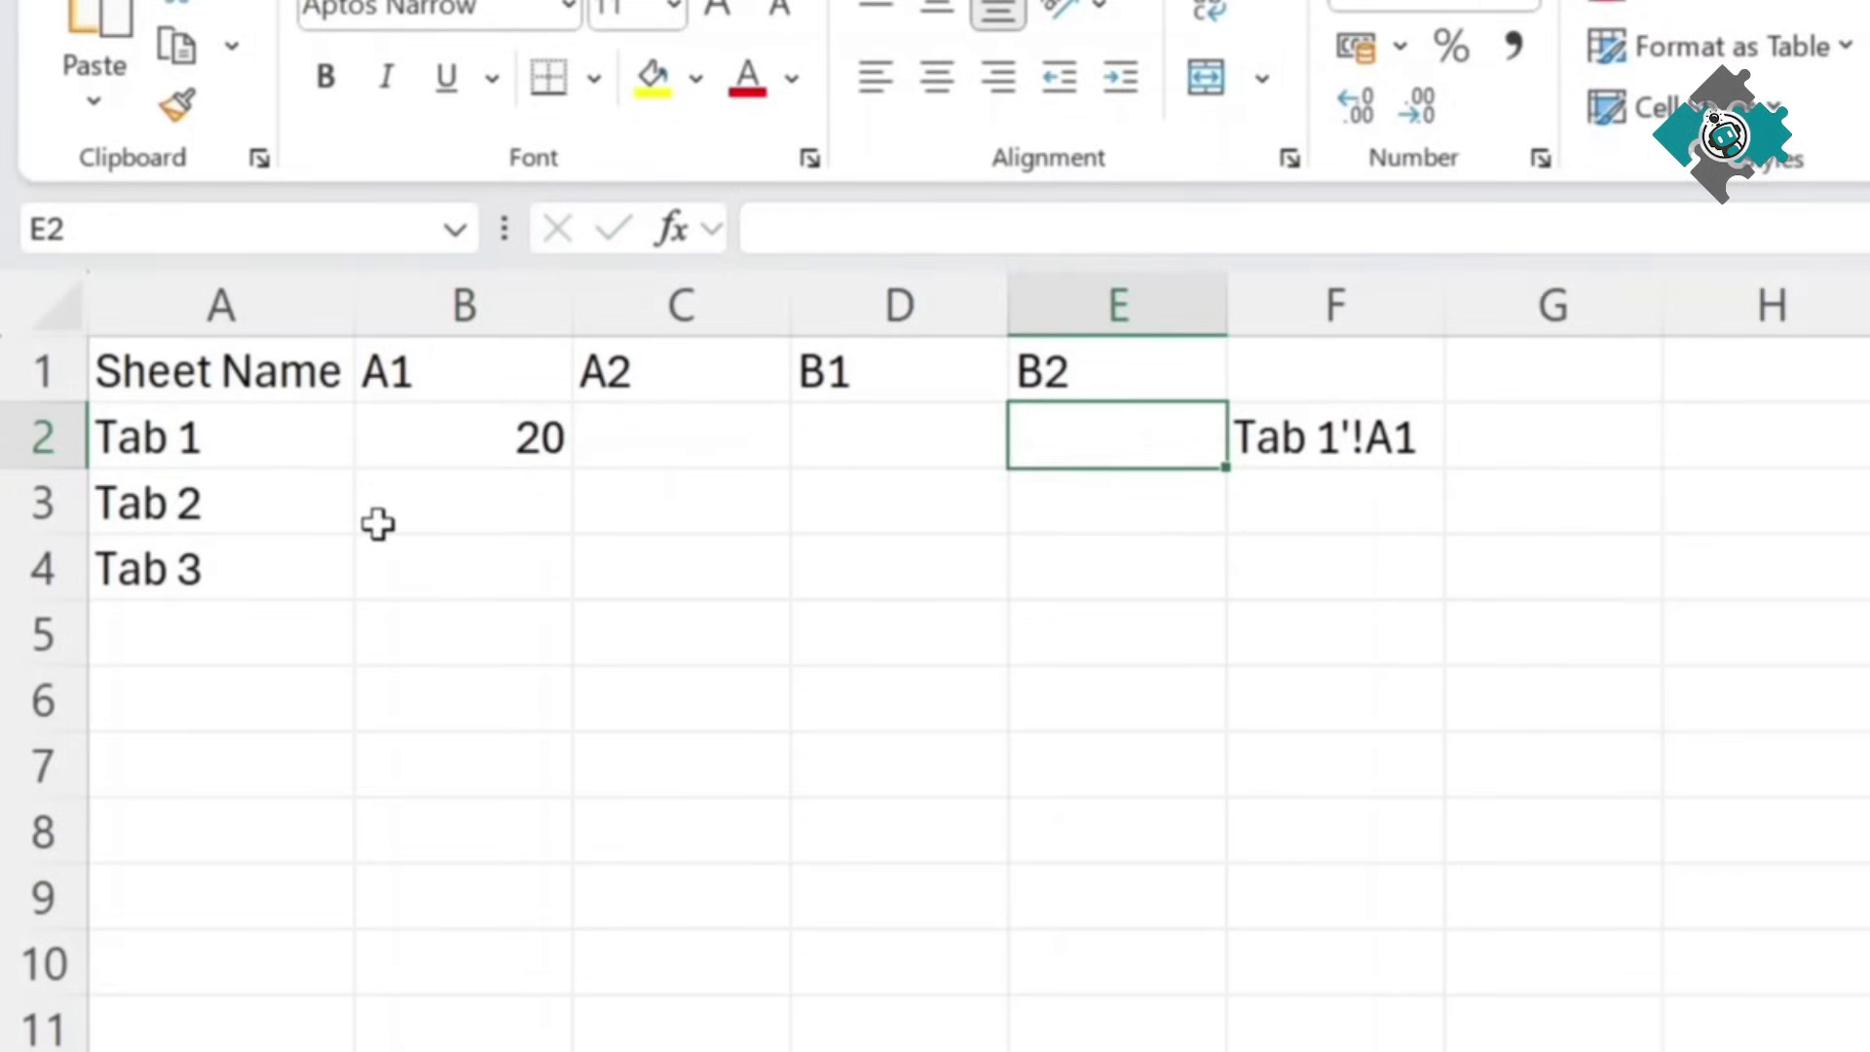
click(550, 390)
click(539, 446)
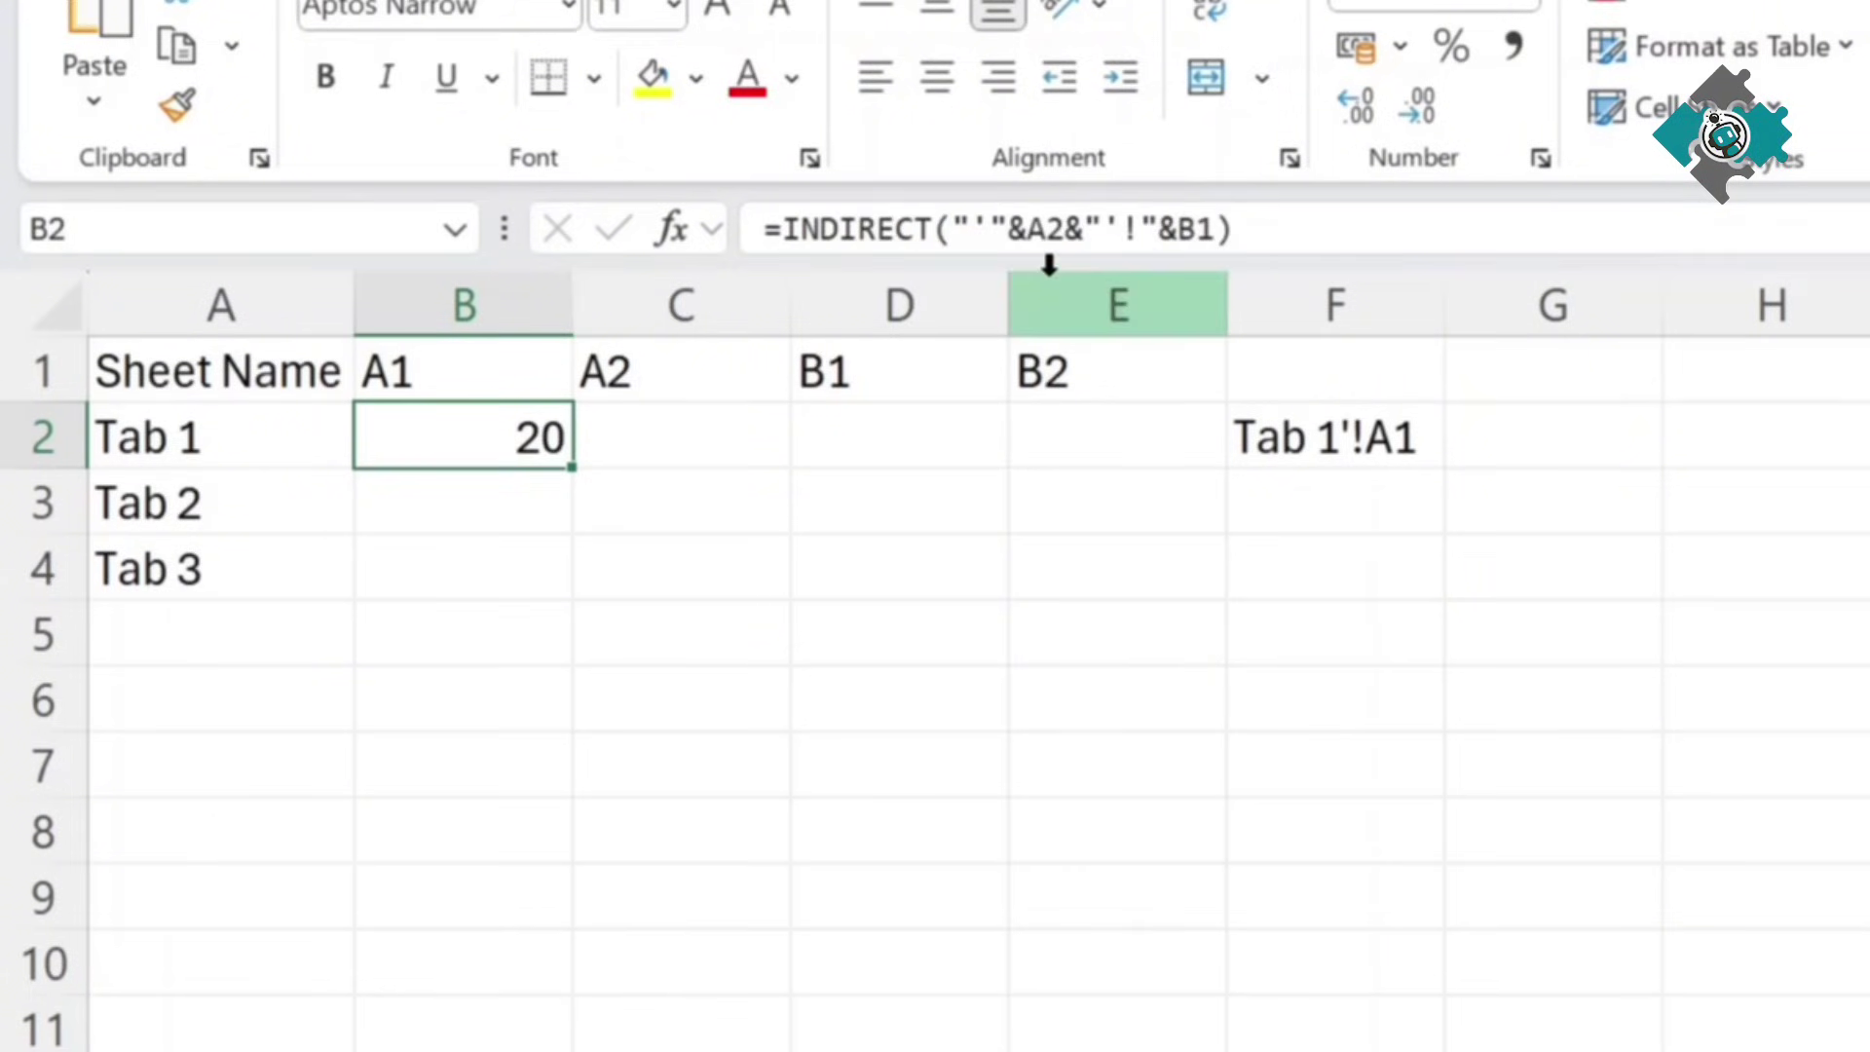
click(1045, 231)
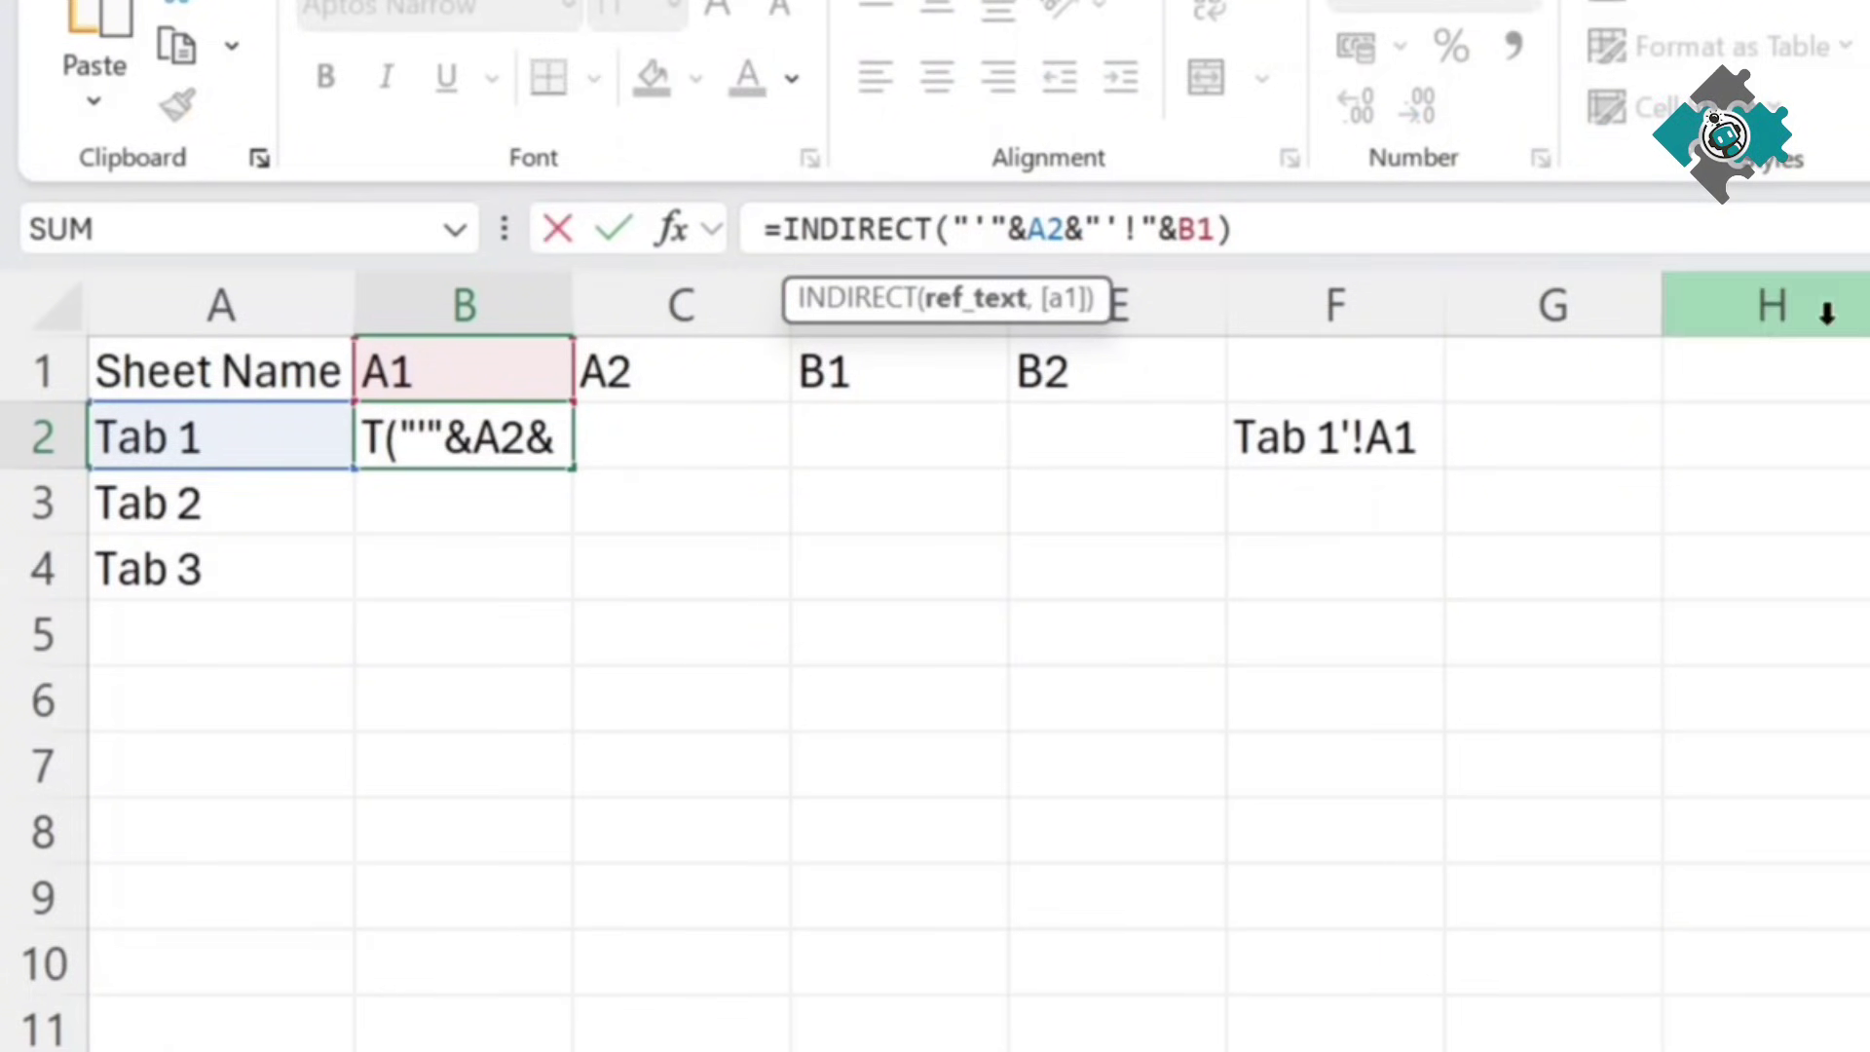
key(F4)
key(F4)
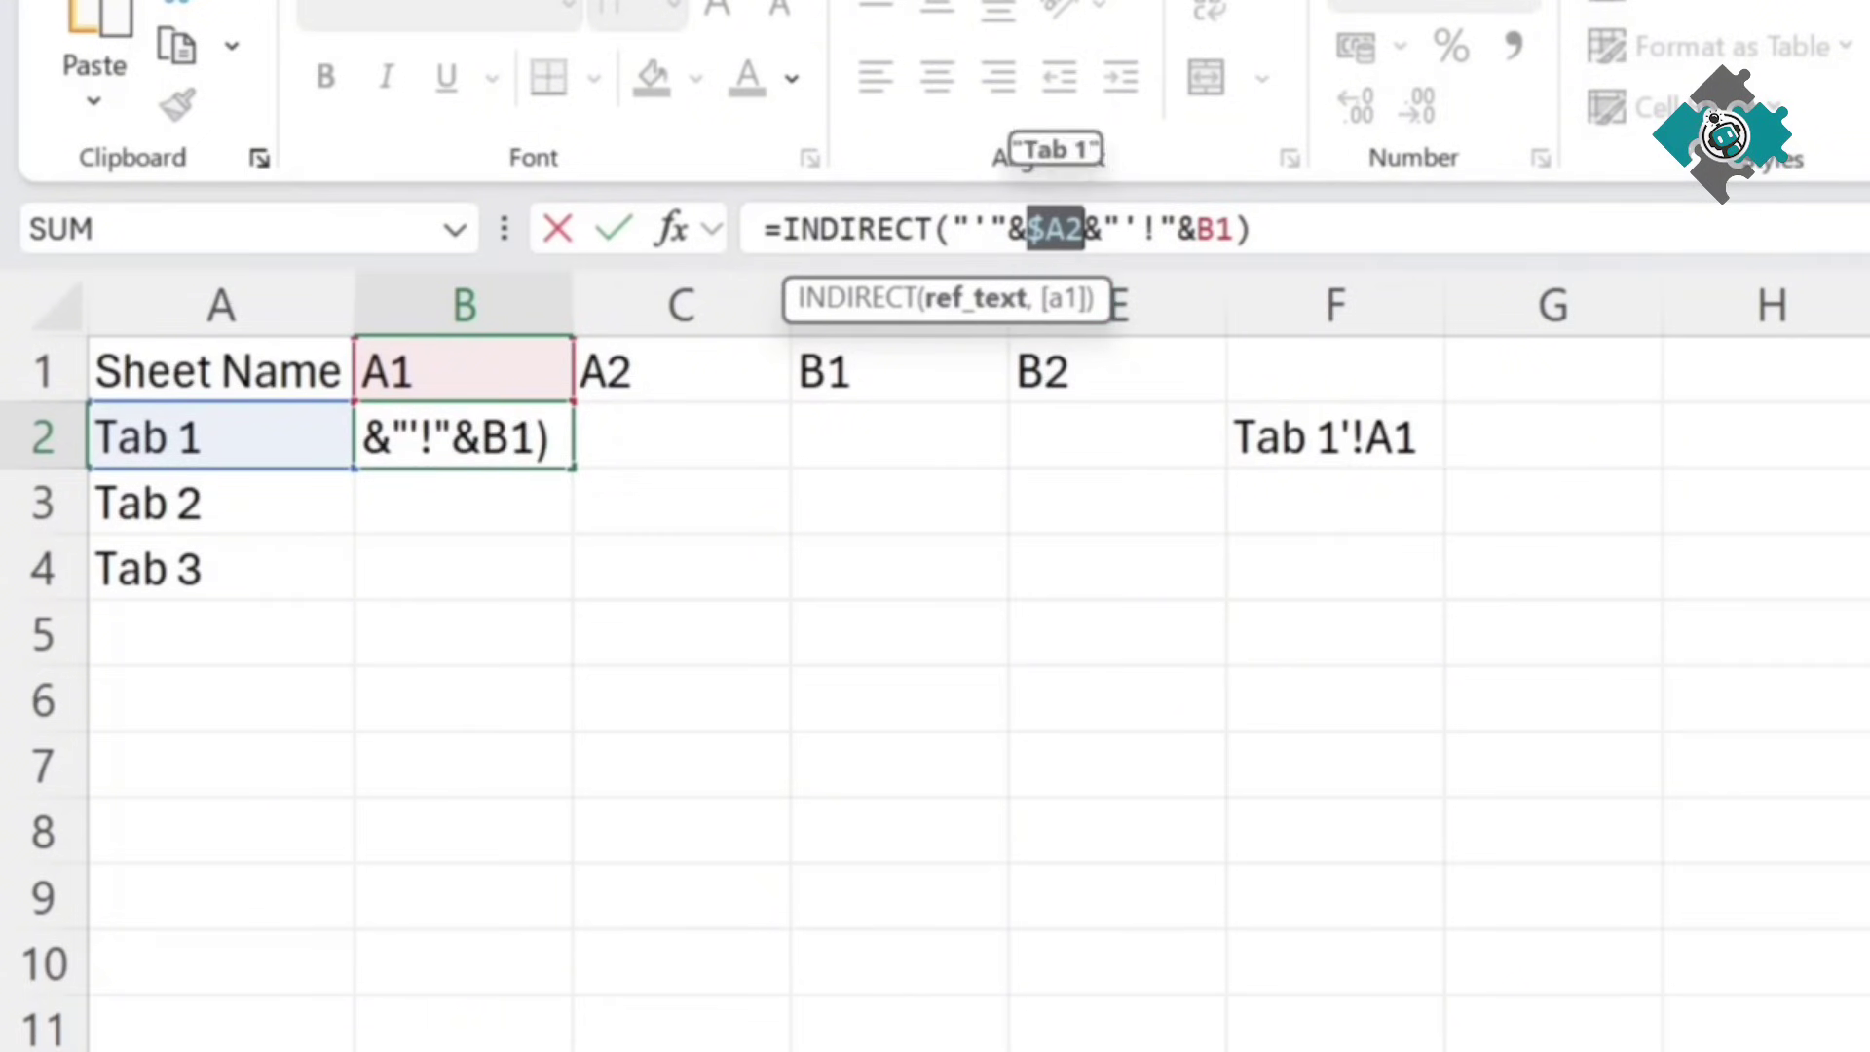
key(F4)
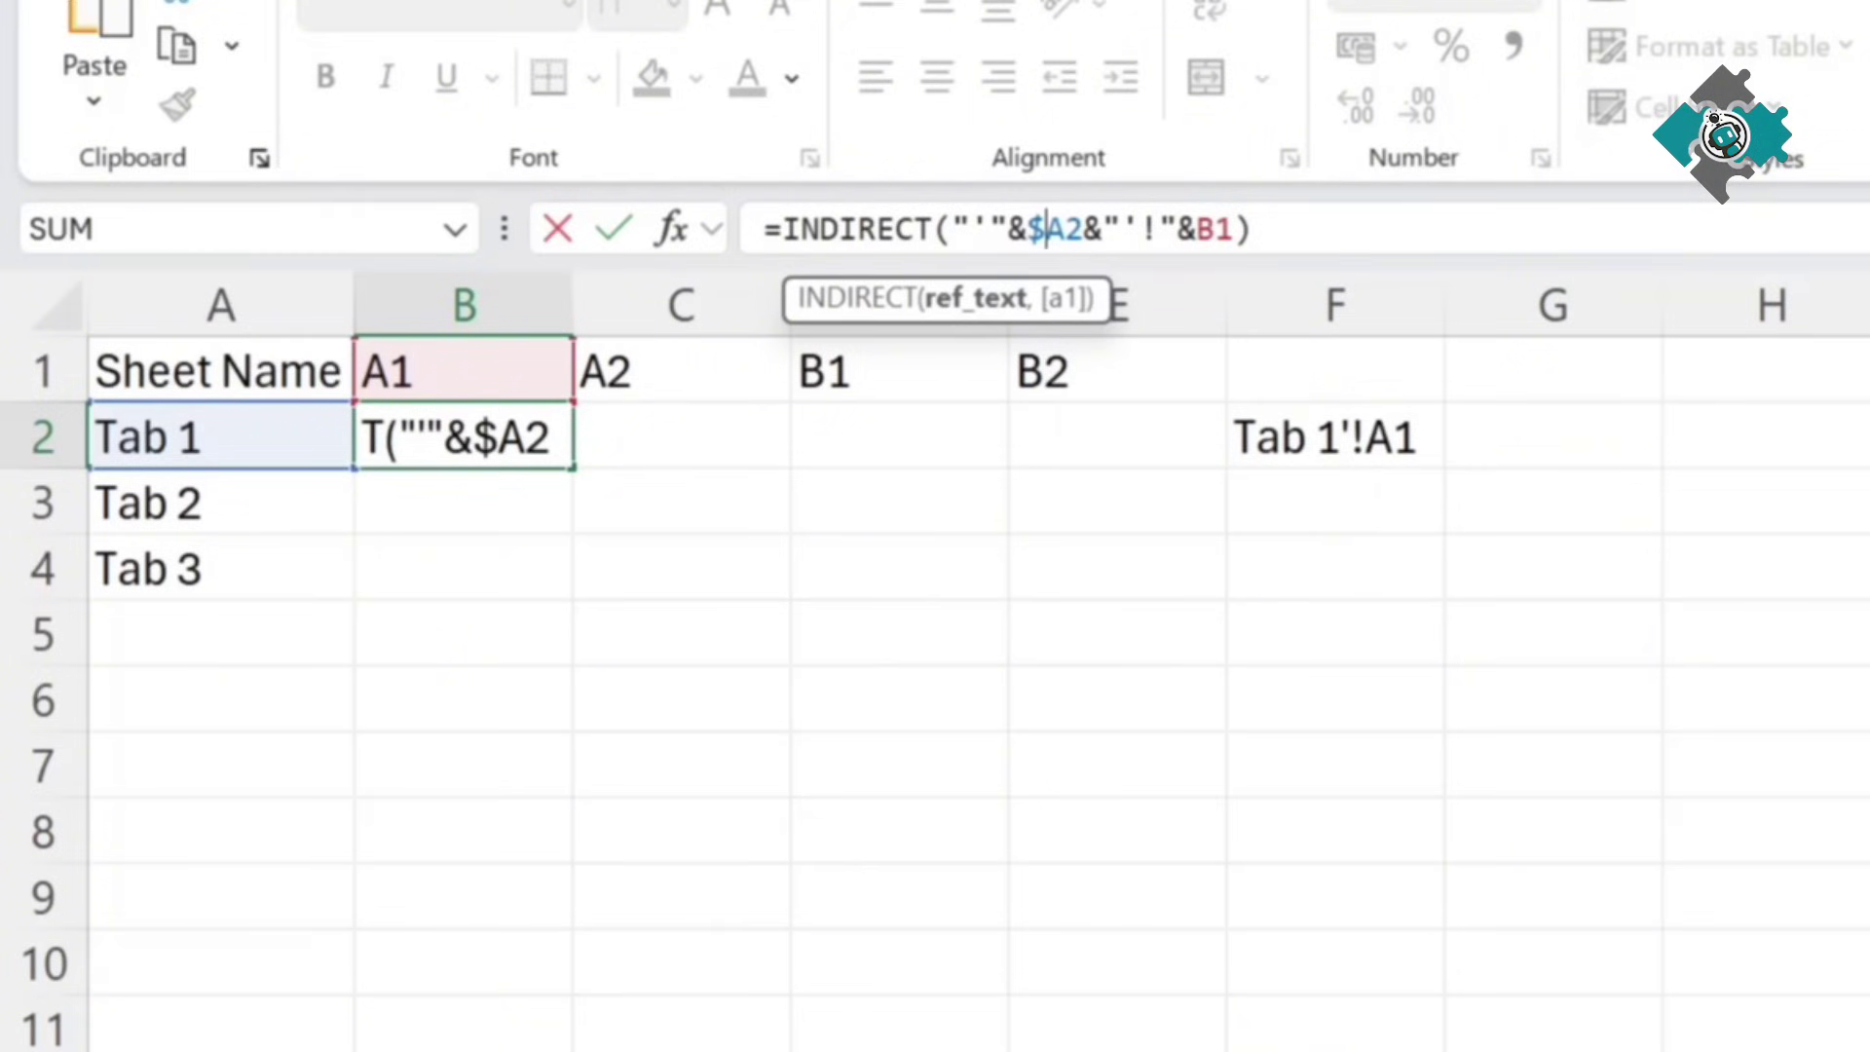
click(1234, 229)
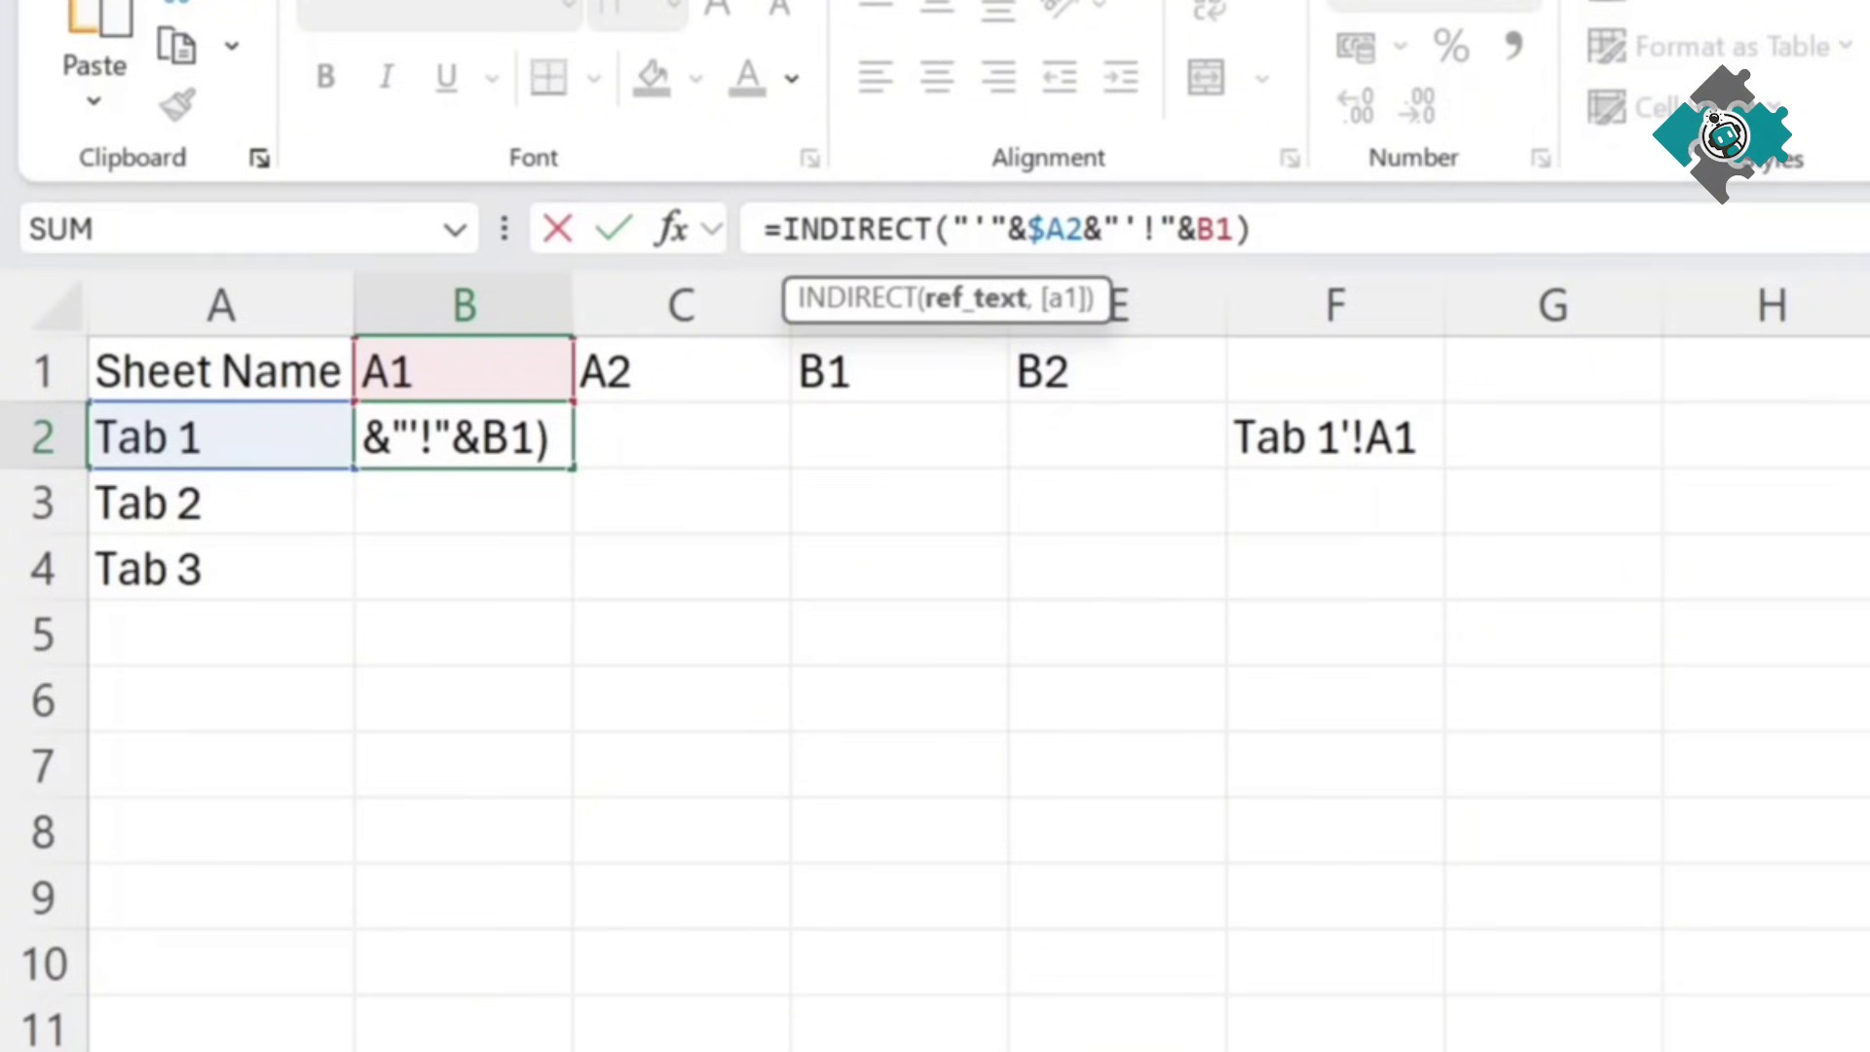
key(F4)
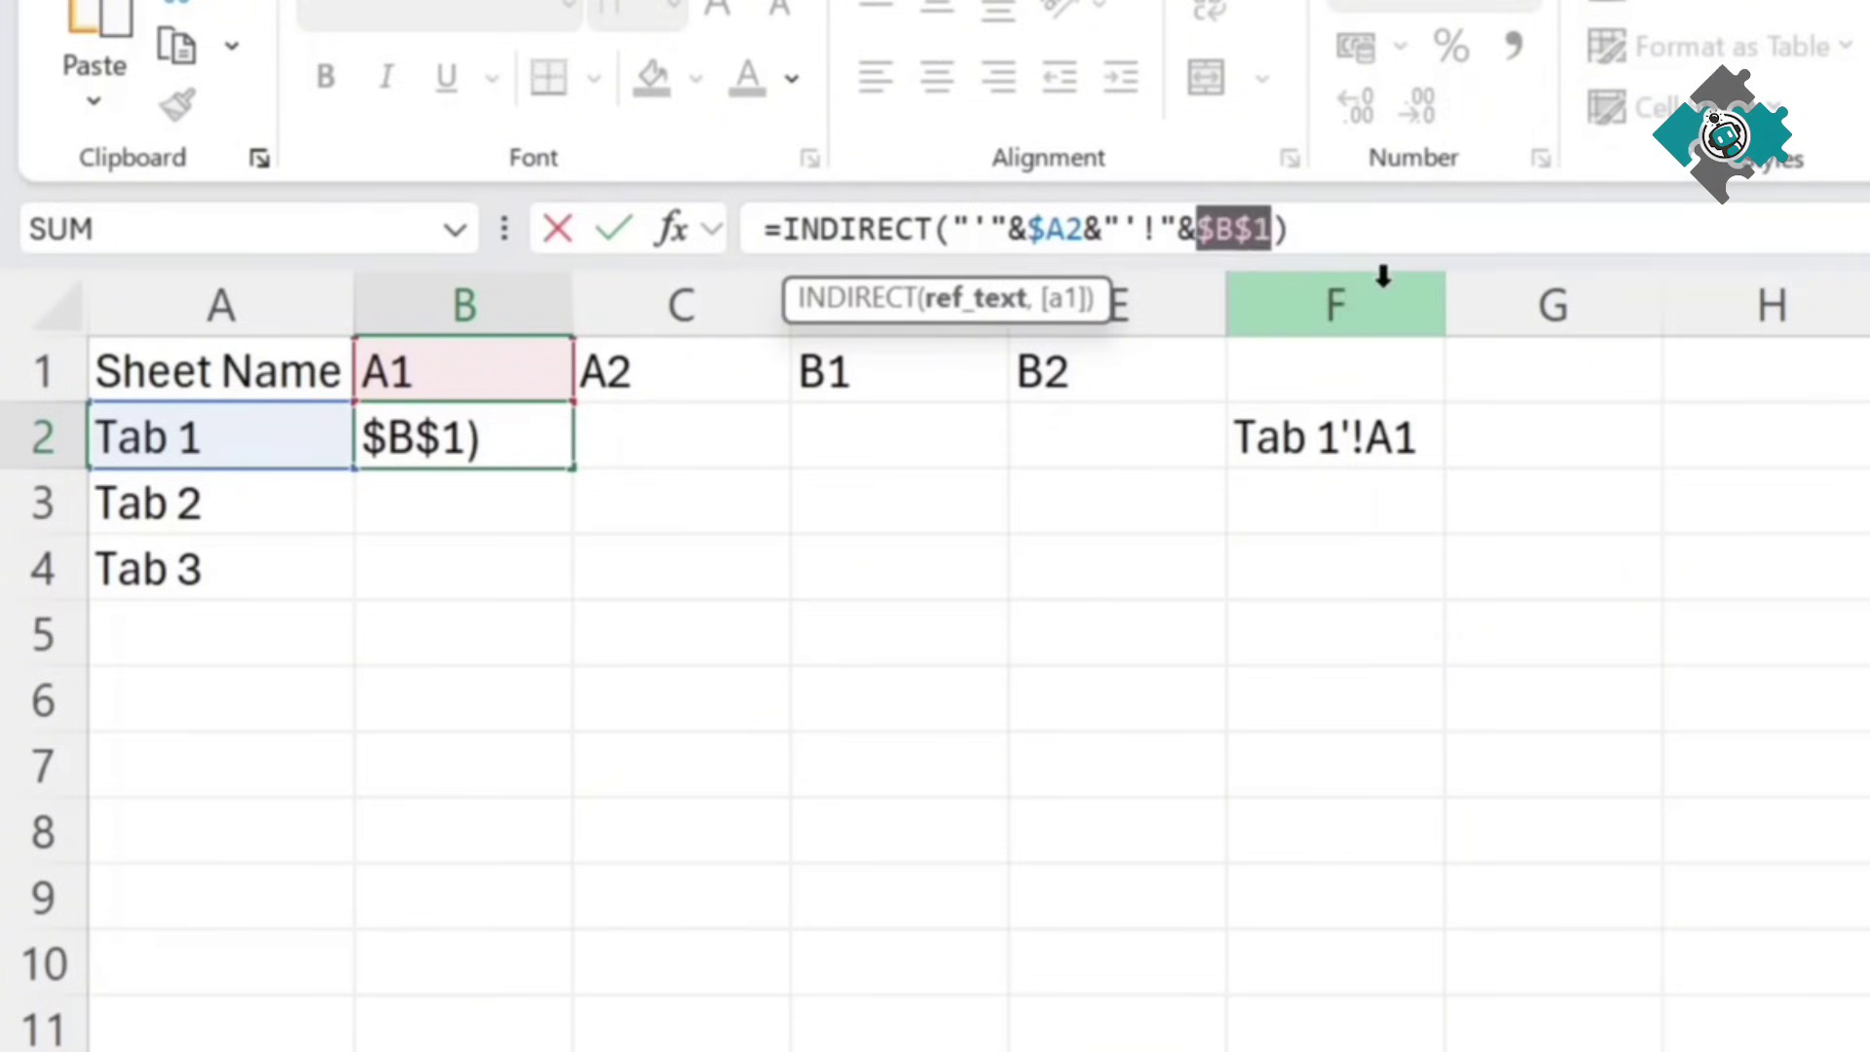
key(F4)
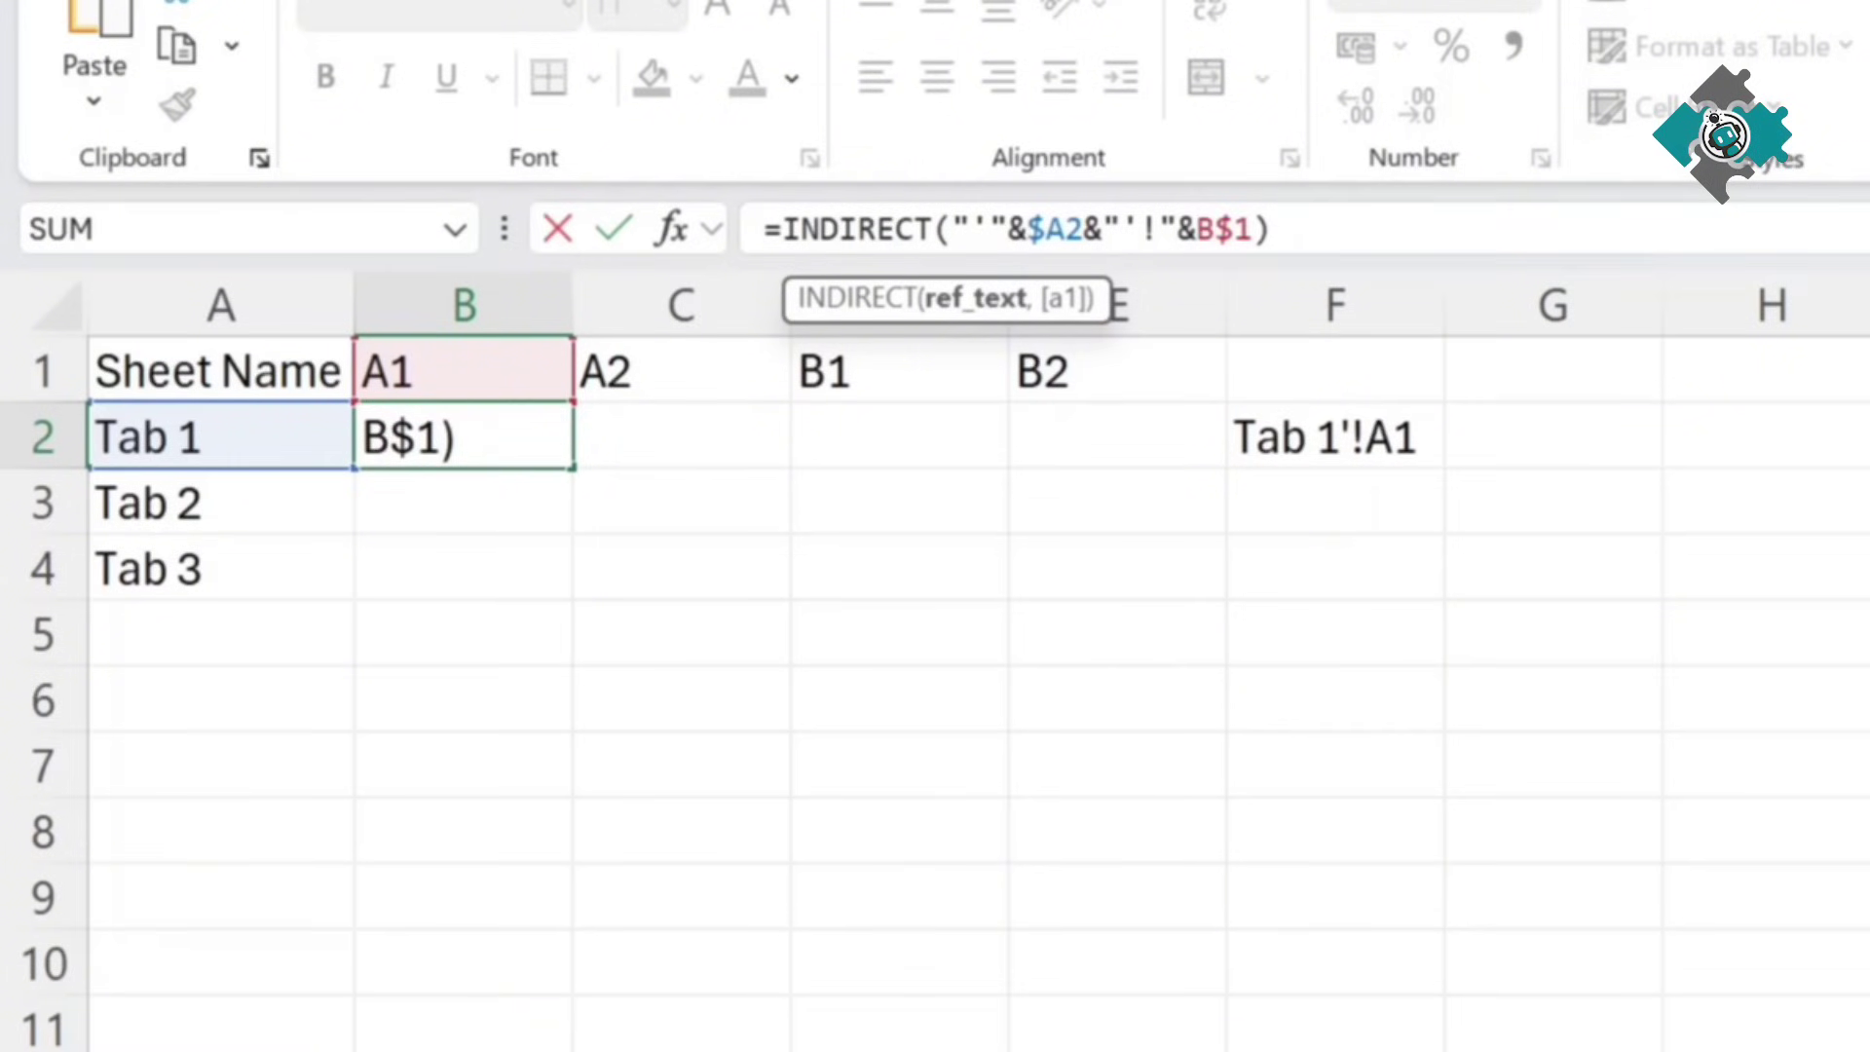
key(Return)
Step: Fill B2's formula across to E2 and down to row 4, then verify E4's references
click(482, 432)
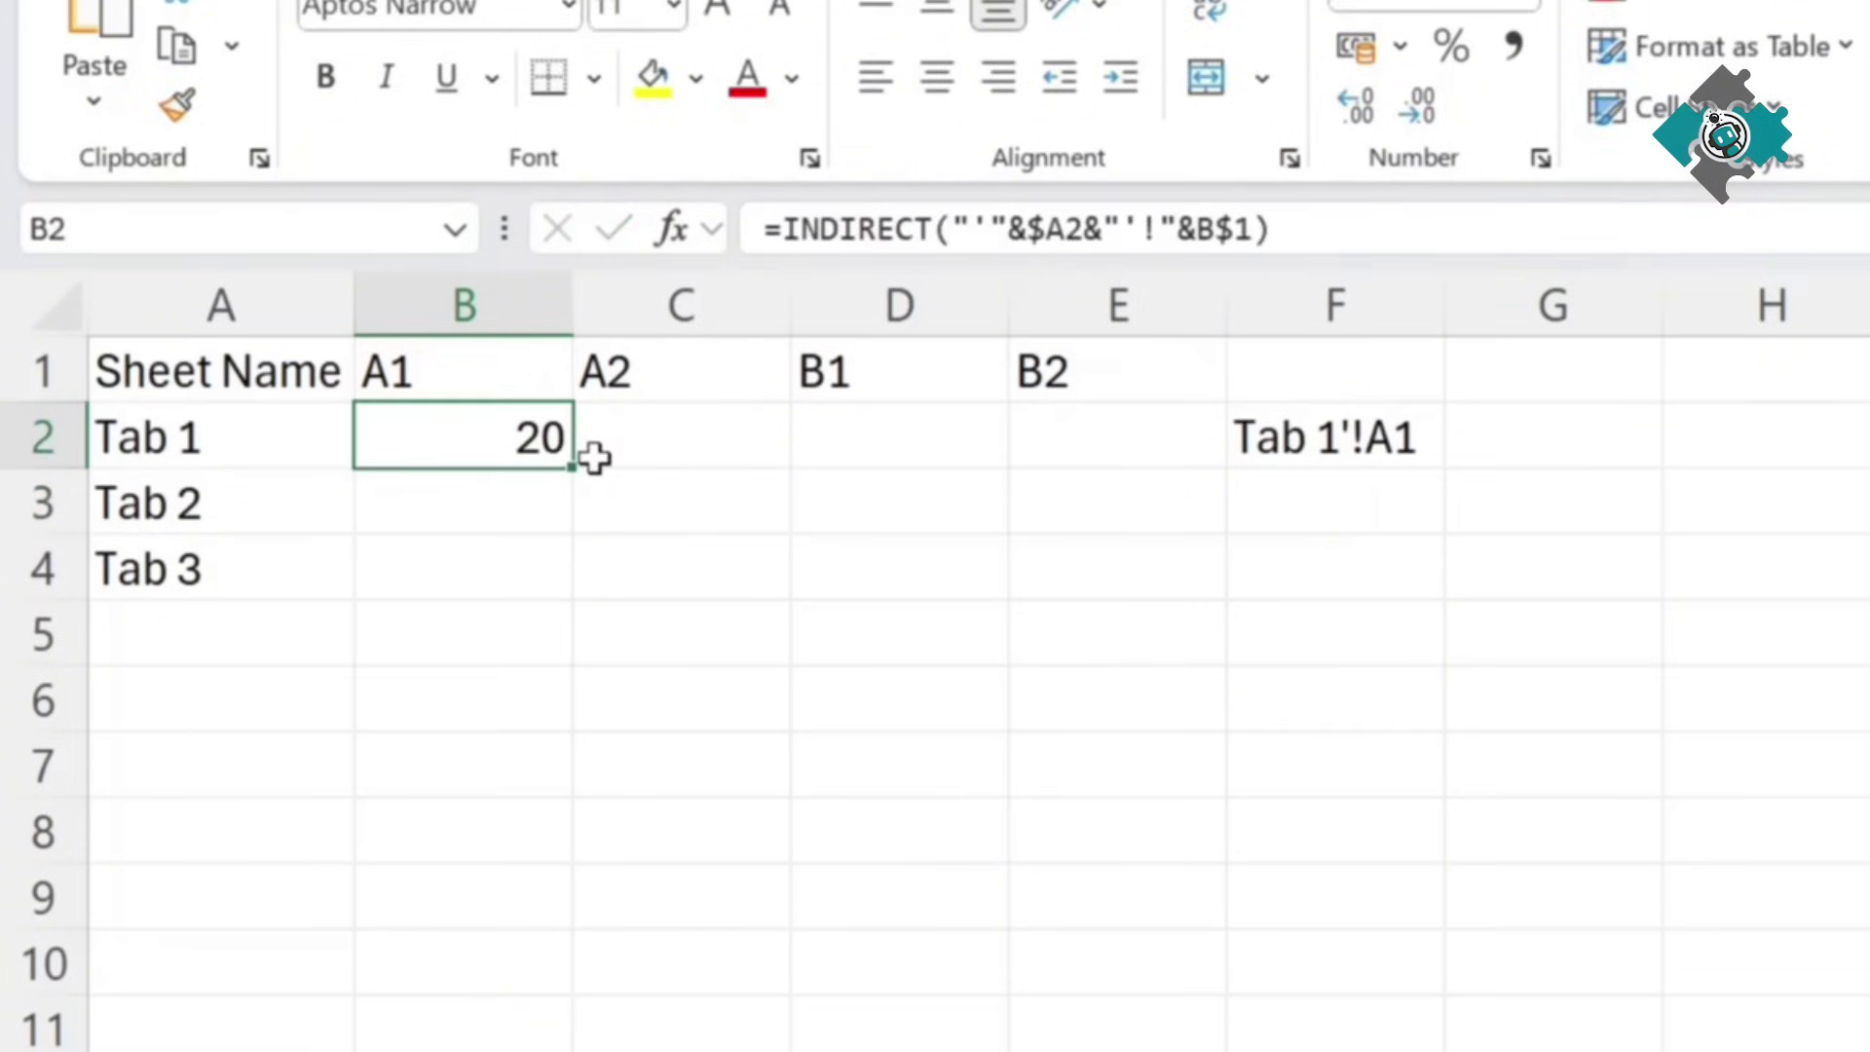
drag(575, 468, 463, 438)
drag(1225, 475, 1217, 602)
click(1138, 596)
key(F2)
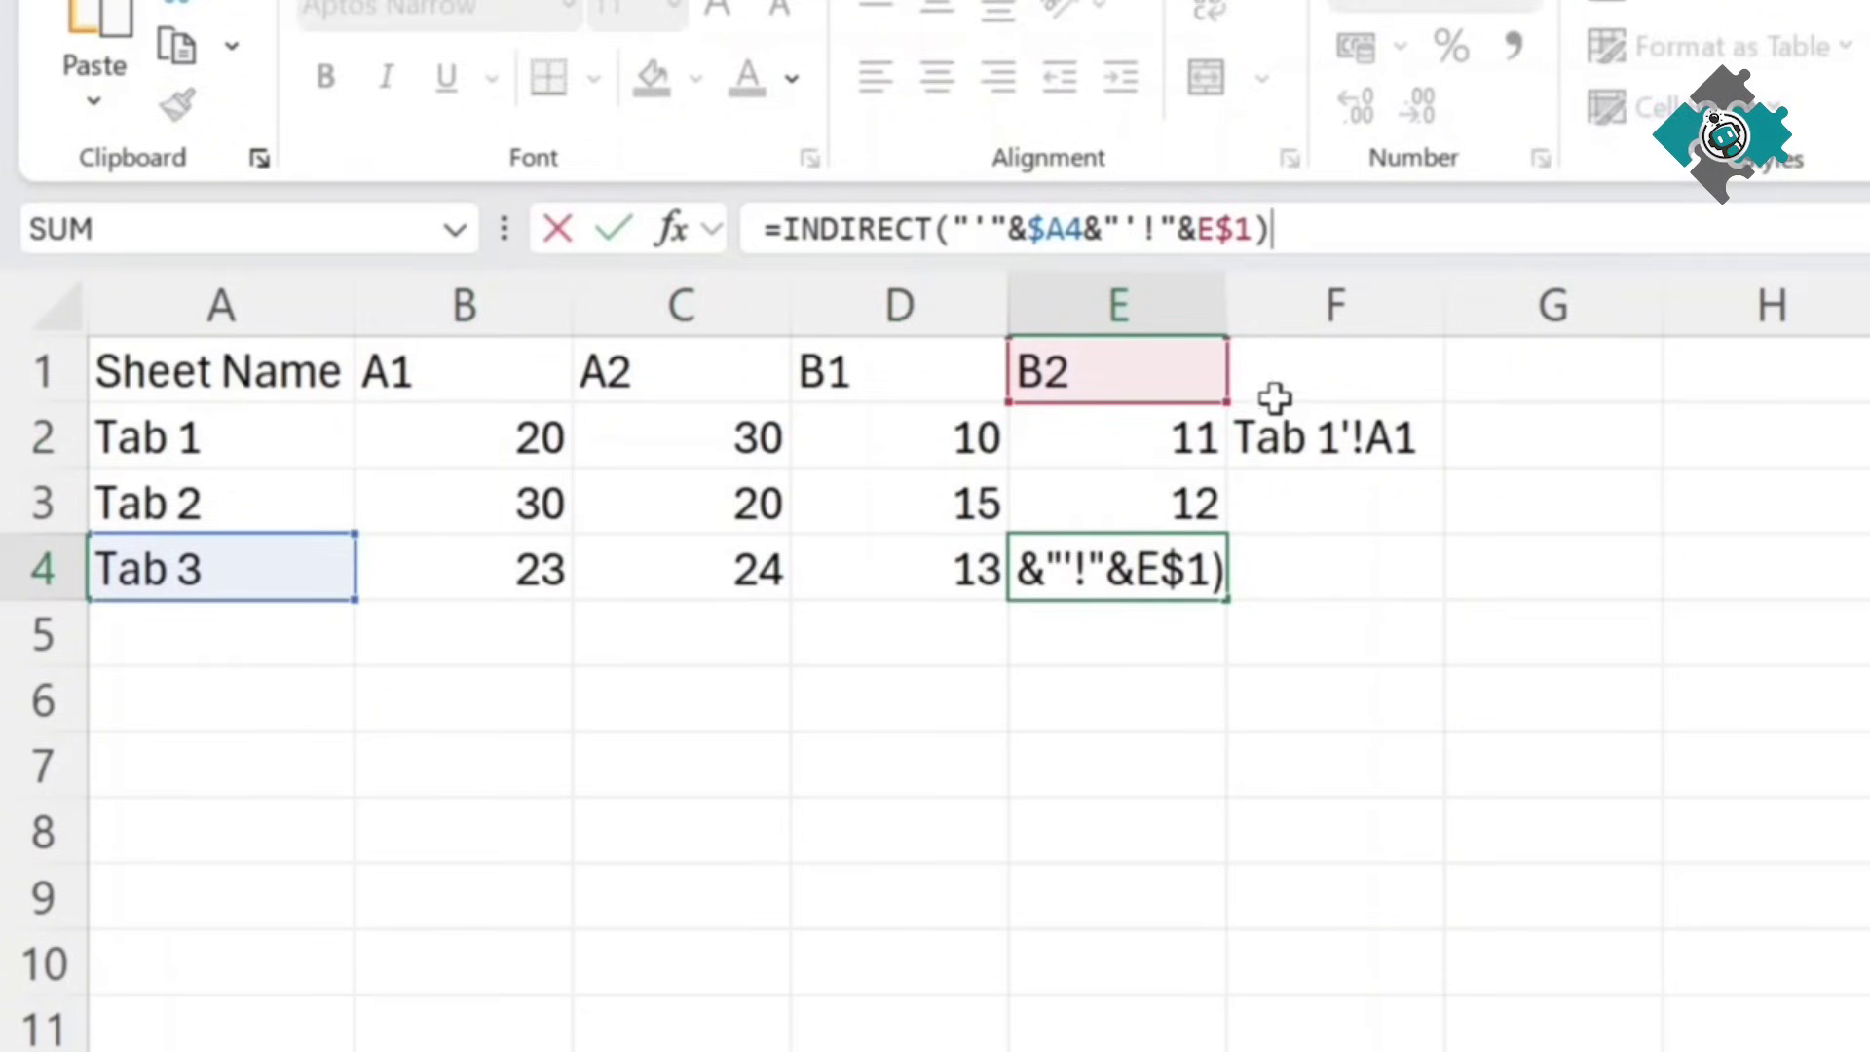
key(Escape)
click(1428, 439)
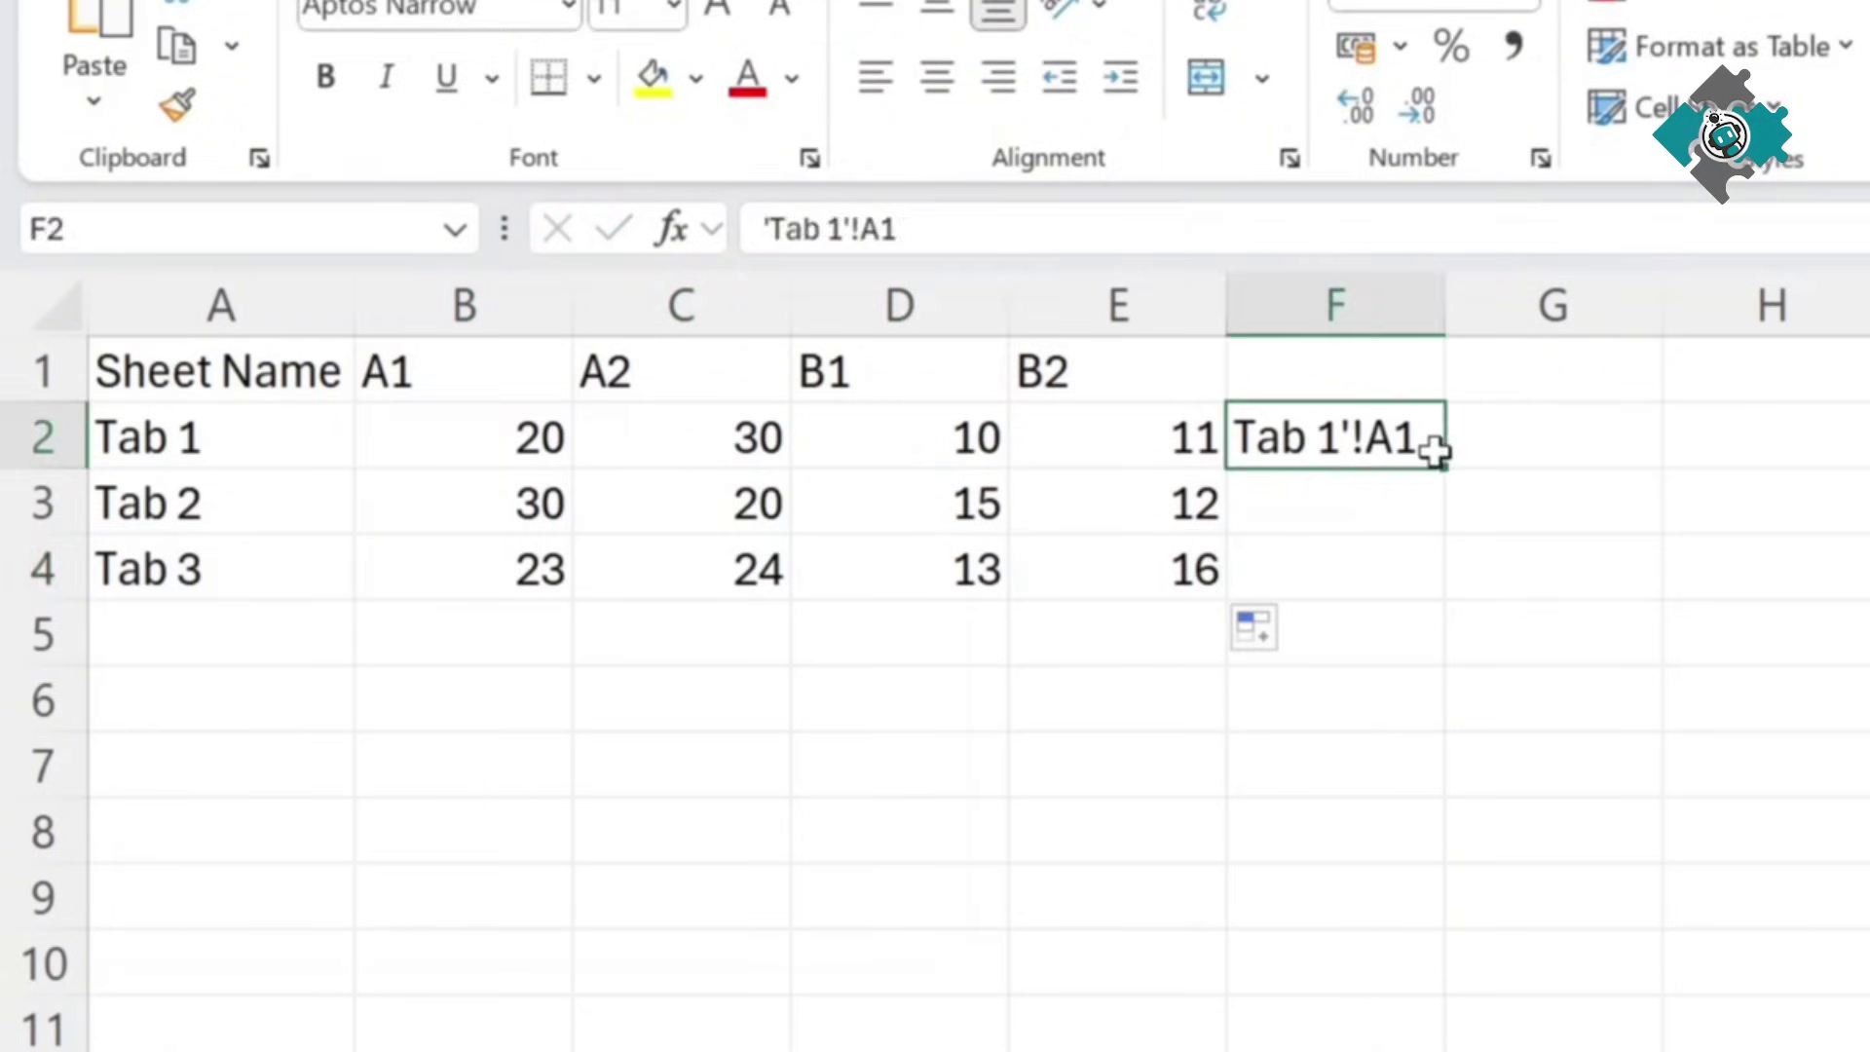